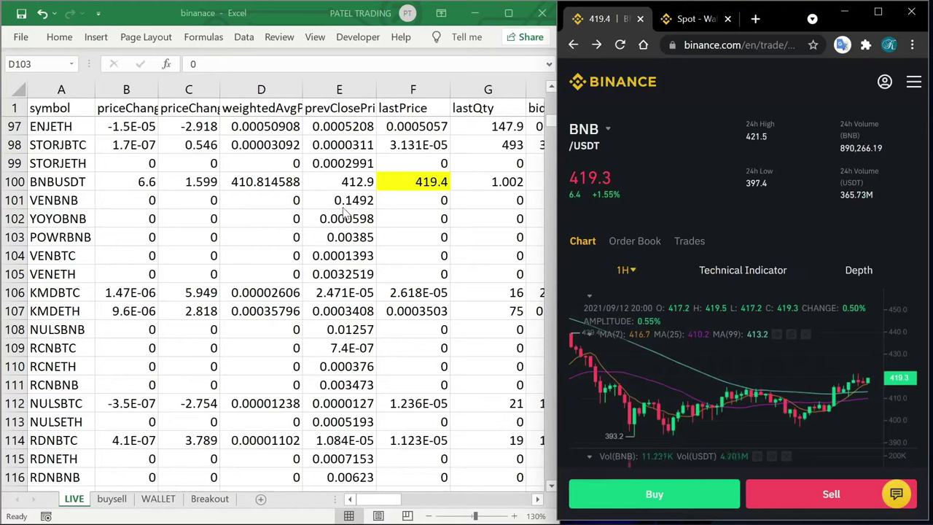
# Compare the BNBUSDT last price in F100 of the LIVE sheet with Binance, then go to buysell.
pyautogui.click(554, 169)
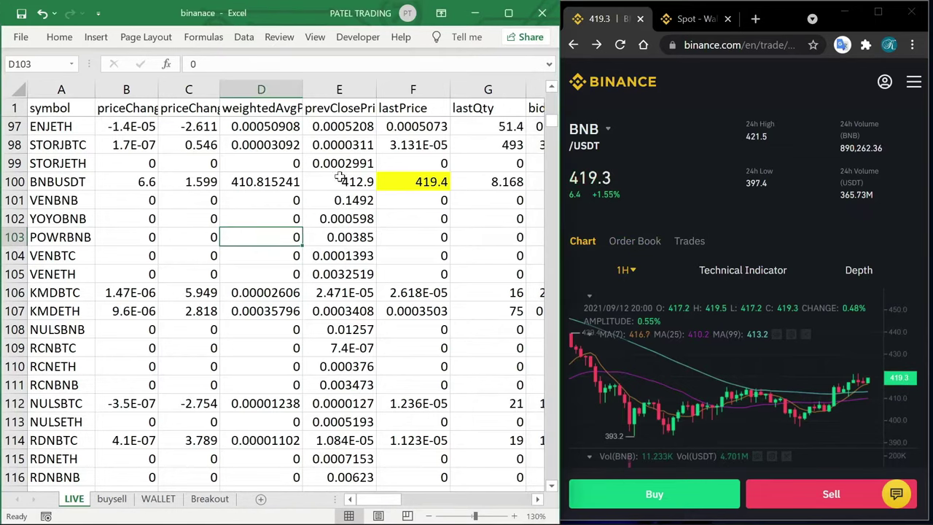
pyautogui.click(15, 181)
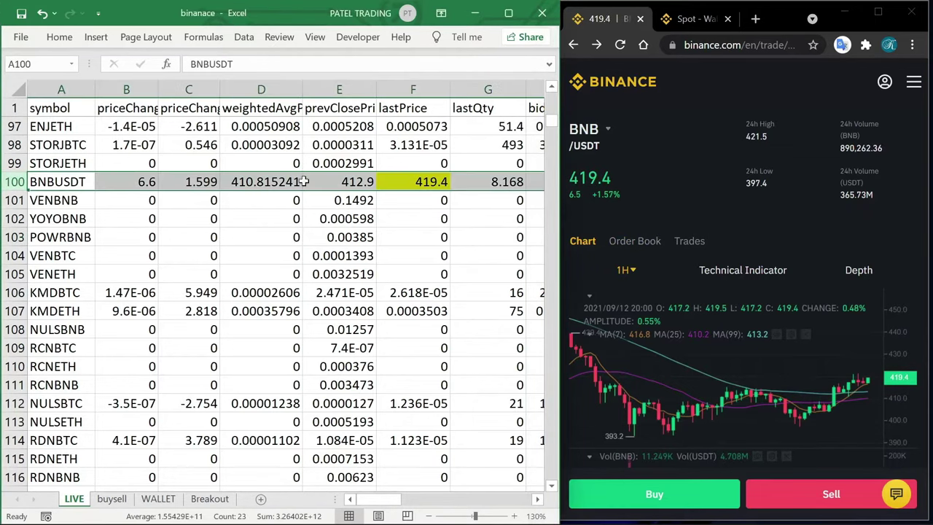
pyautogui.click(426, 182)
pyautogui.click(420, 237)
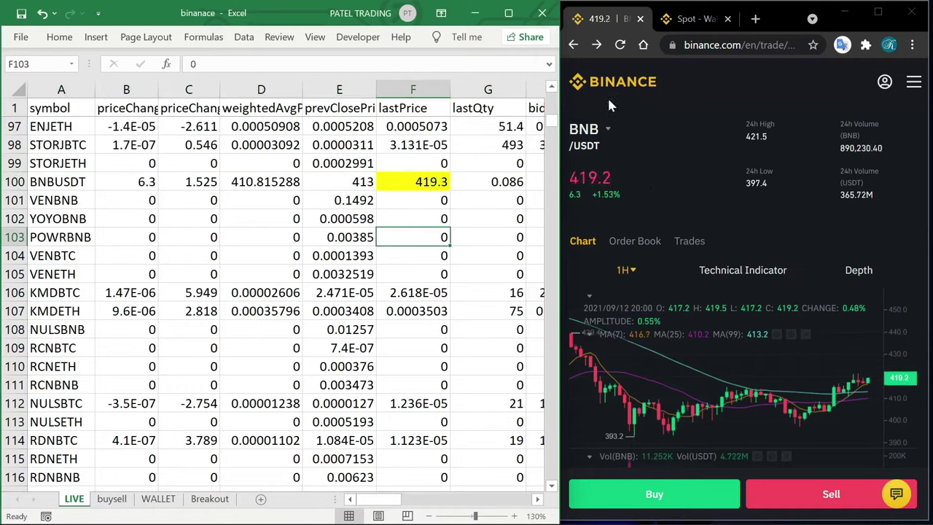
pyautogui.click(681, 159)
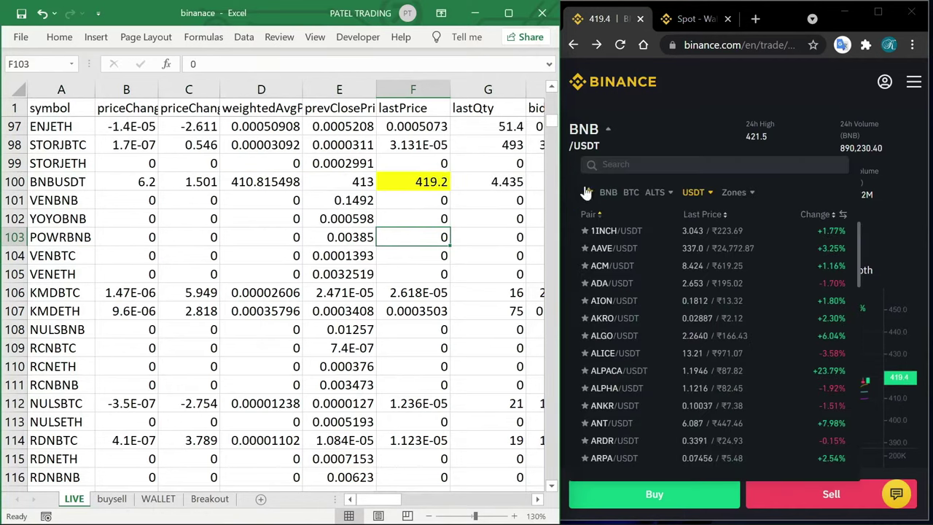
pyautogui.click(615, 182)
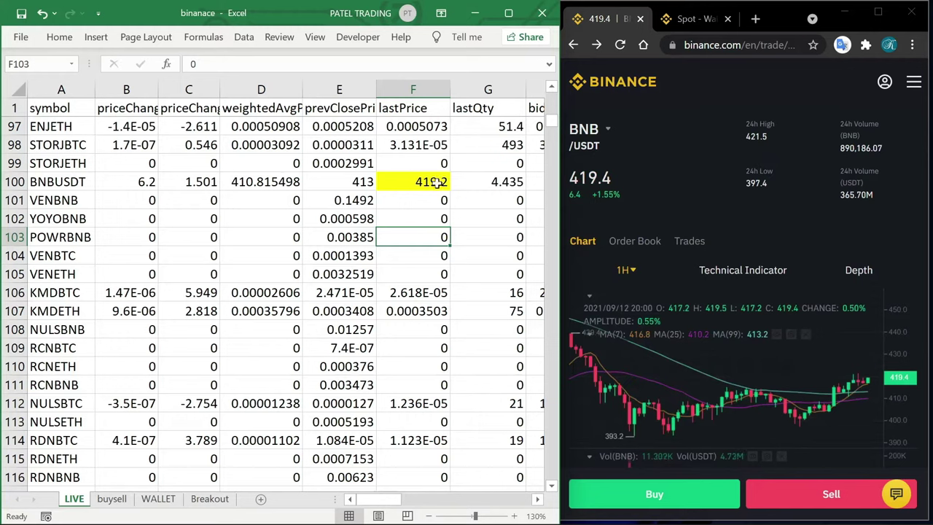
pyautogui.click(435, 182)
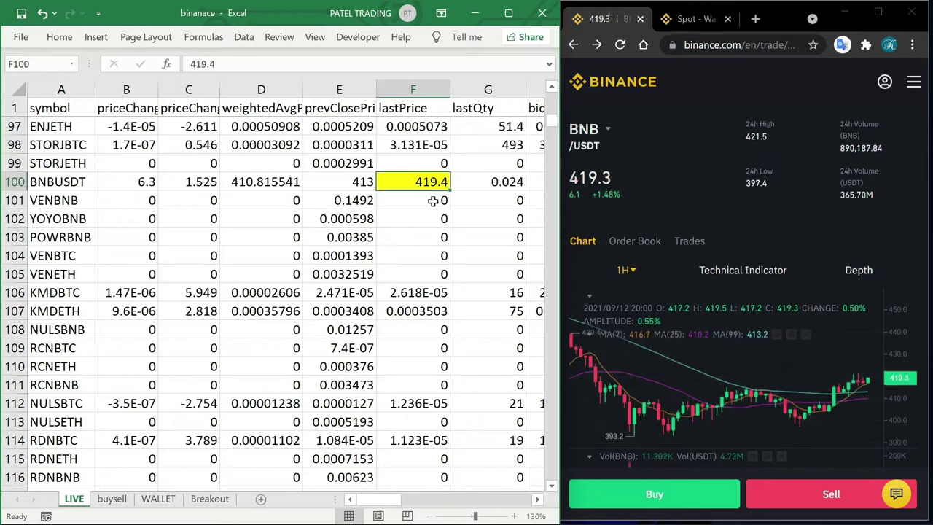
pyautogui.click(472, 178)
pyautogui.click(421, 186)
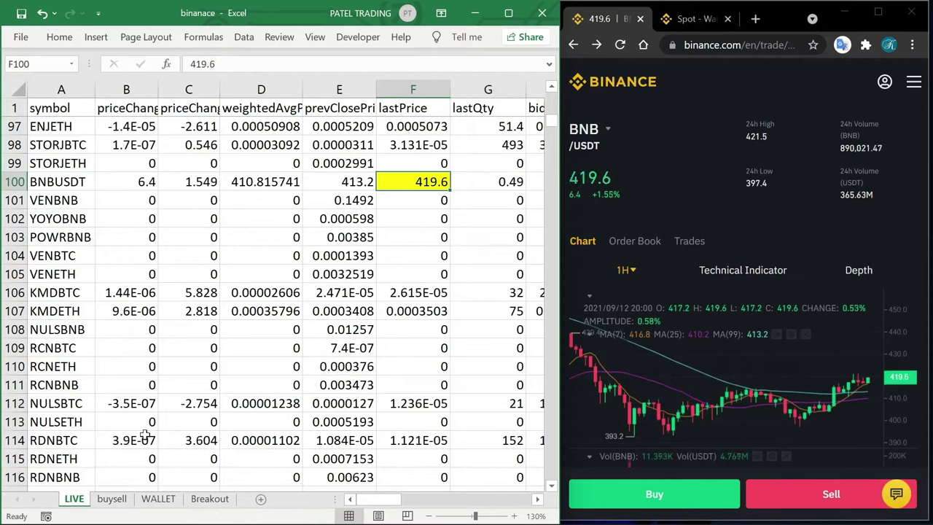
pyautogui.click(111, 499)
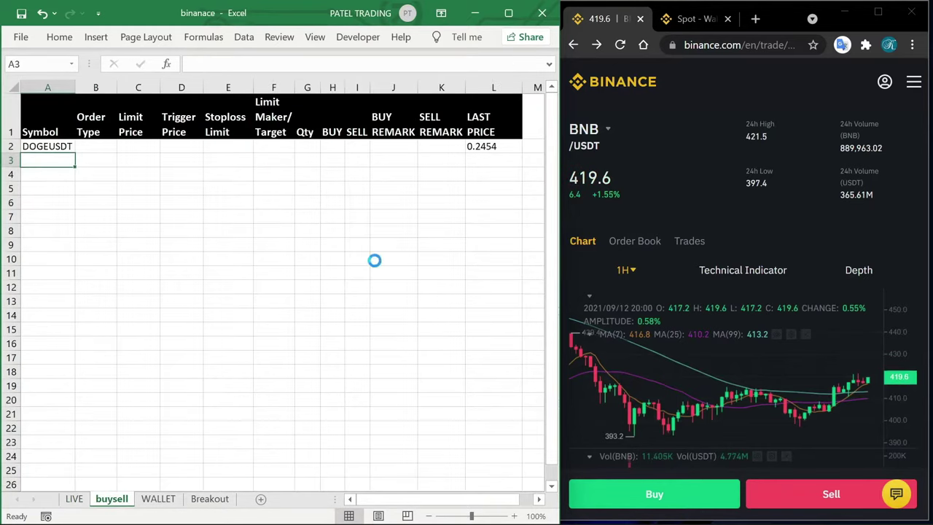
# Delete the old balance entries in A2:C8 on the WALLET sheet.
pyautogui.click(158, 498)
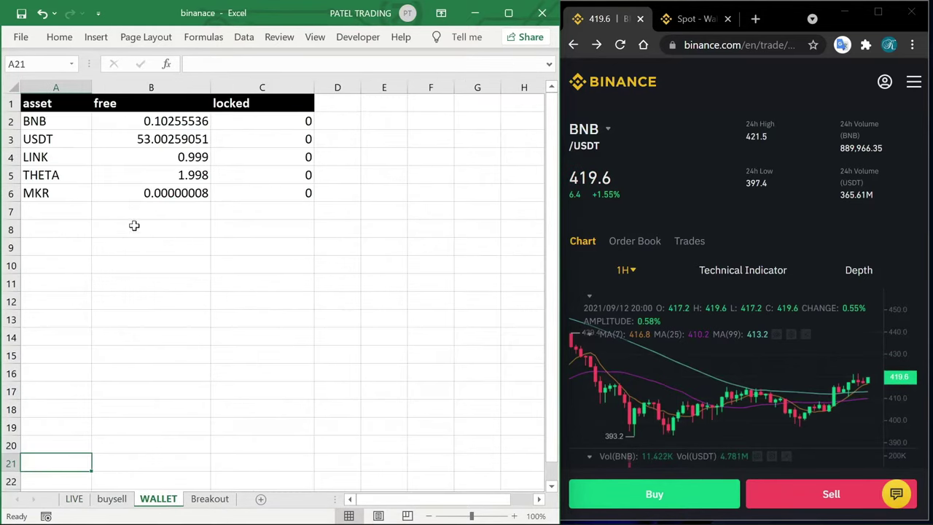
pyautogui.click(702, 18)
pyautogui.moveTo(36, 121); pyautogui.dragTo(327, 234)
pyautogui.press('Delete')
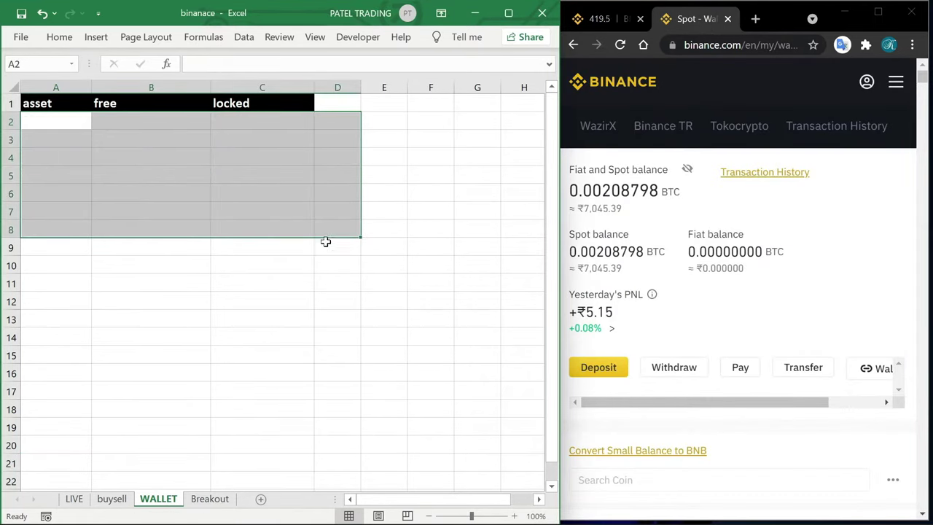
pyautogui.click(319, 258)
# Check the refreshed balances: 0.10255536 BNB and 53.00259051 USDT free, both 0 locked.
pyautogui.click(57, 121)
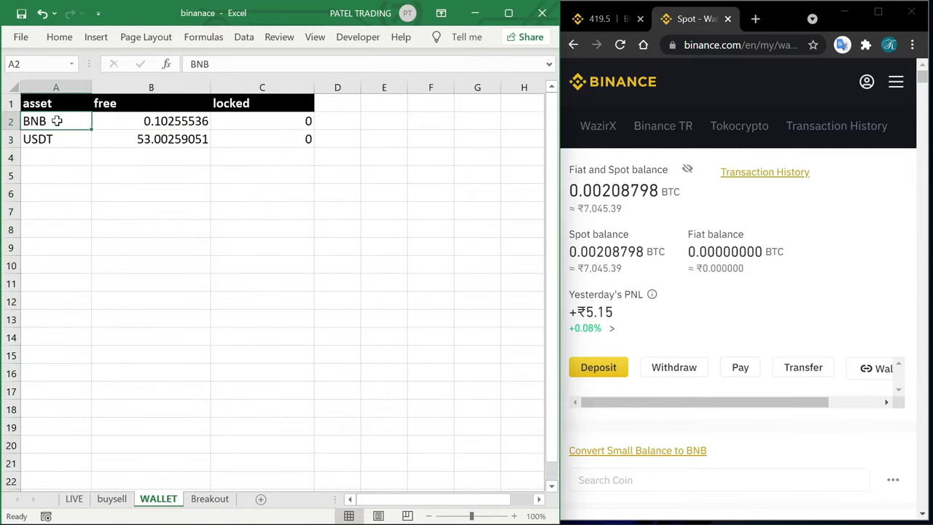
pyautogui.click(153, 145)
pyautogui.click(79, 121)
pyautogui.click(167, 174)
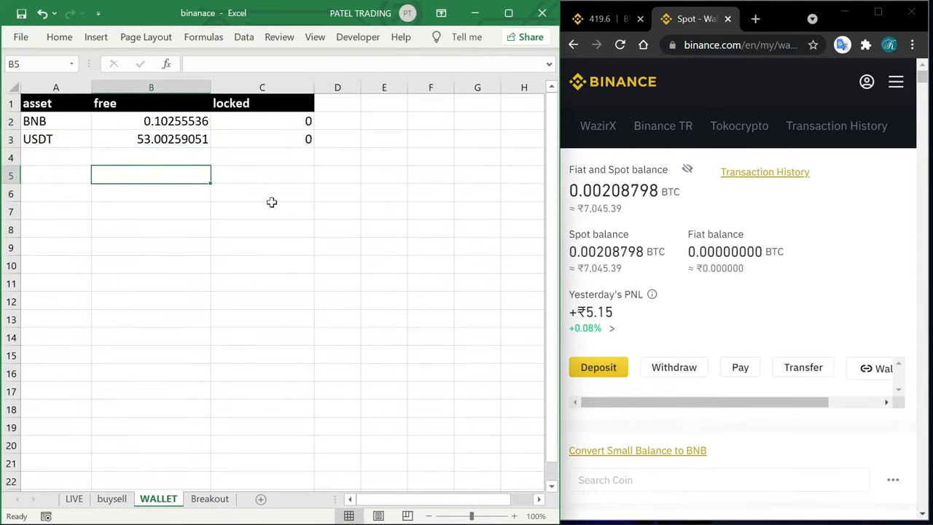
pyautogui.scroll(-3, 646, 314)
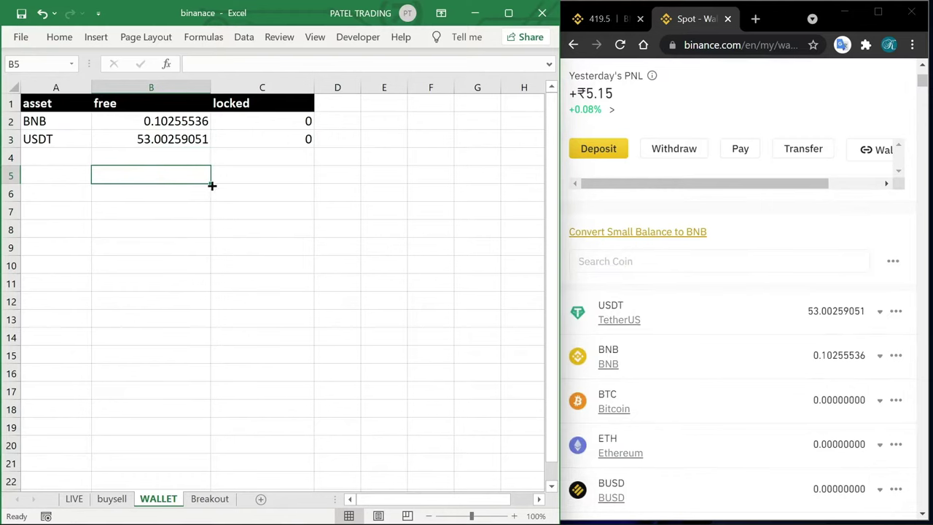
pyautogui.click(67, 126)
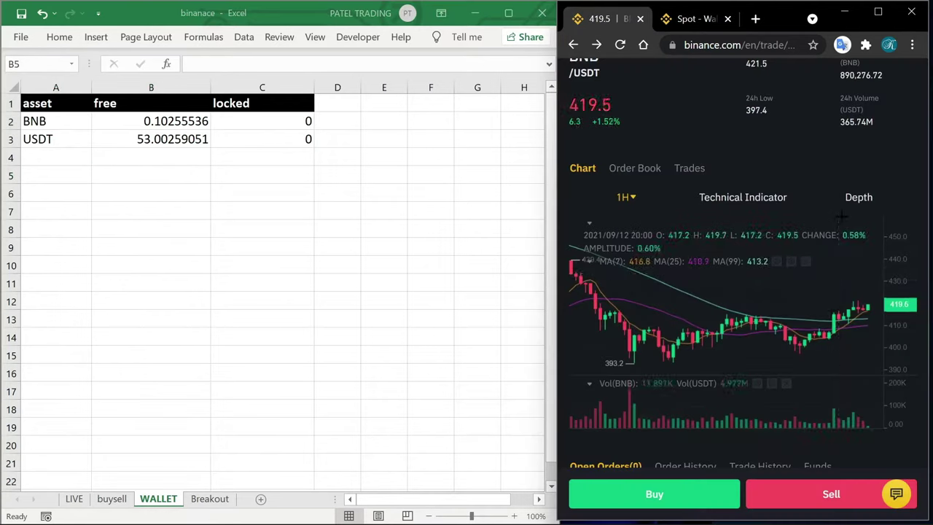
pyautogui.scroll(-2, 899, 162)
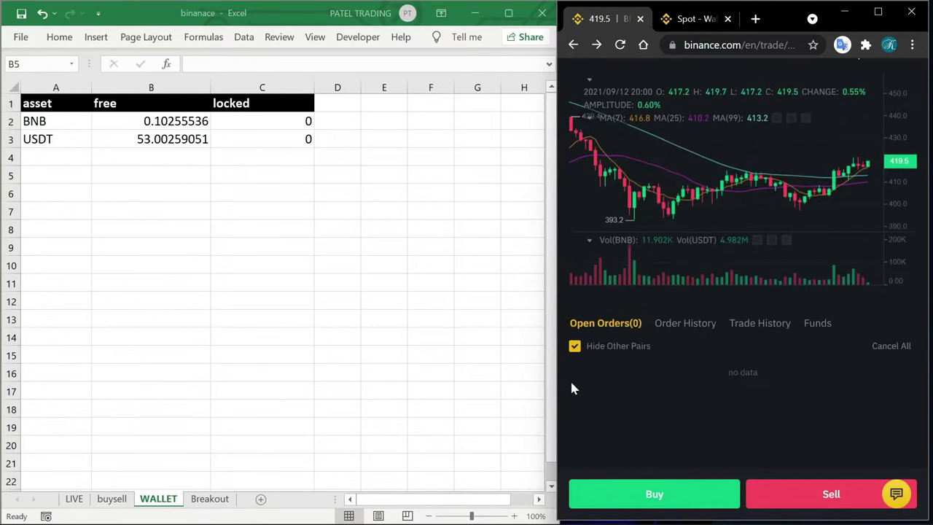
# Search DOGE, open the DOGE/USDT pair on Binance and scroll to its empty Open Orders.
pyautogui.click(112, 498)
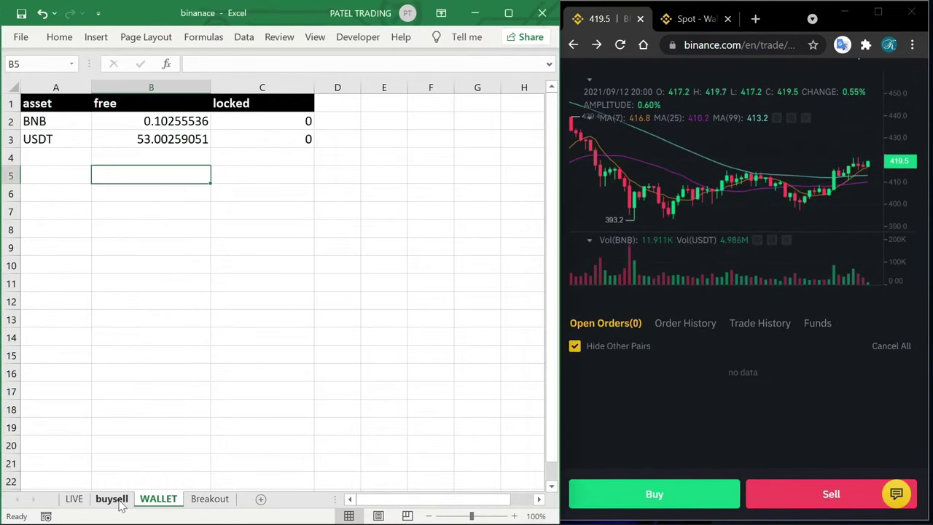
pyautogui.click(607, 164)
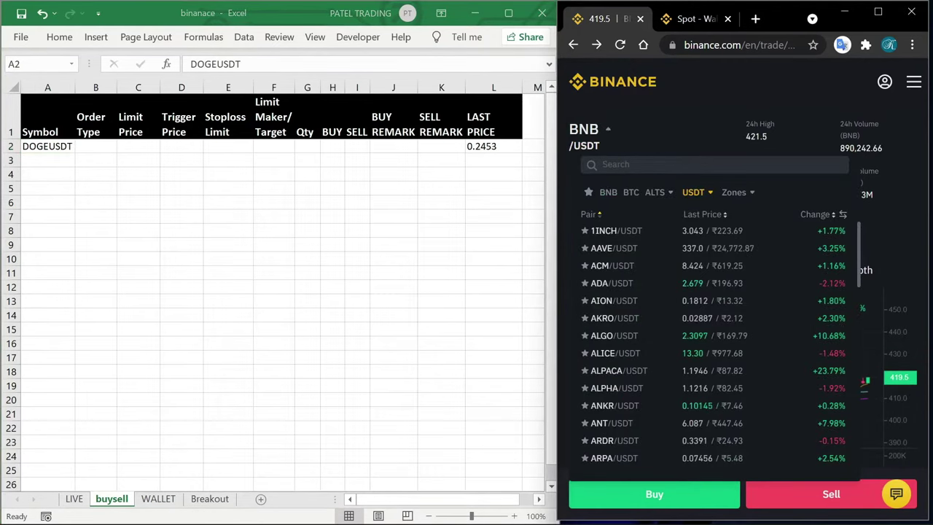
pyautogui.write('DOGE')
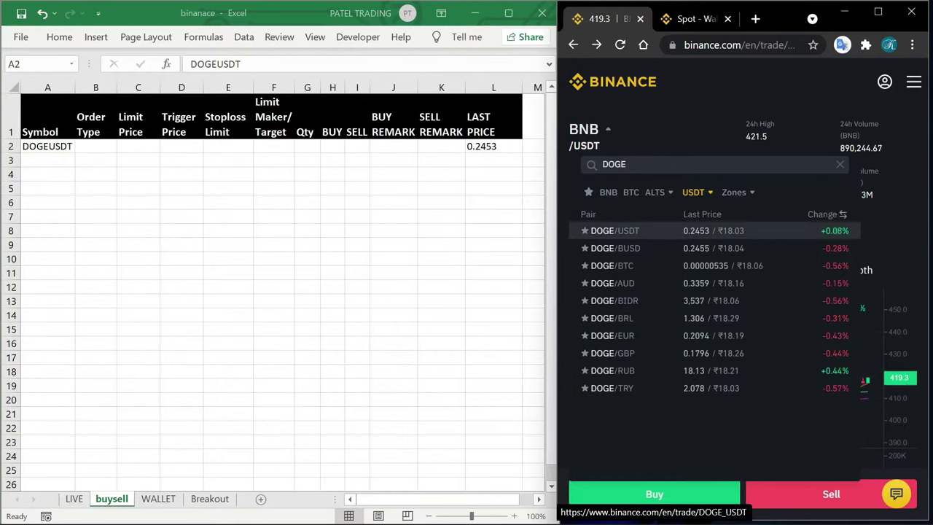
pyautogui.click(615, 230)
pyautogui.scroll(-5, 684, 357)
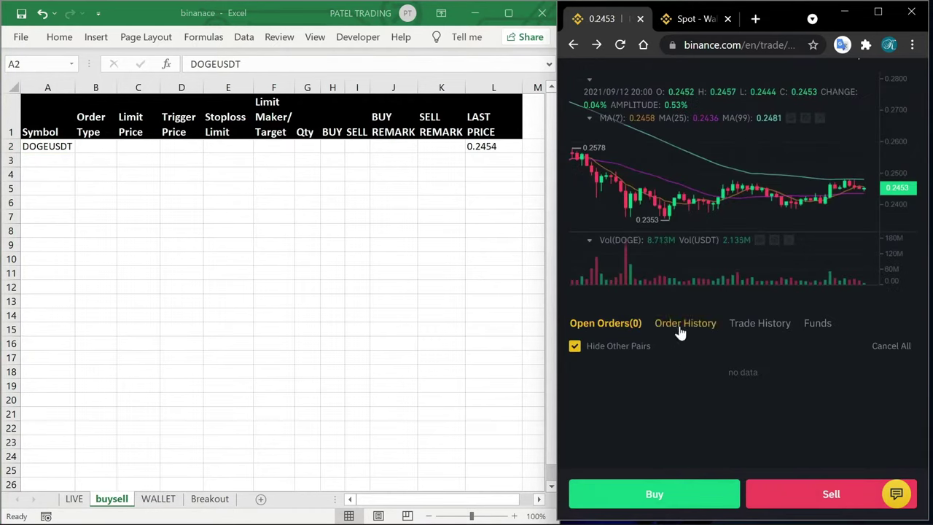
pyautogui.click(69, 148)
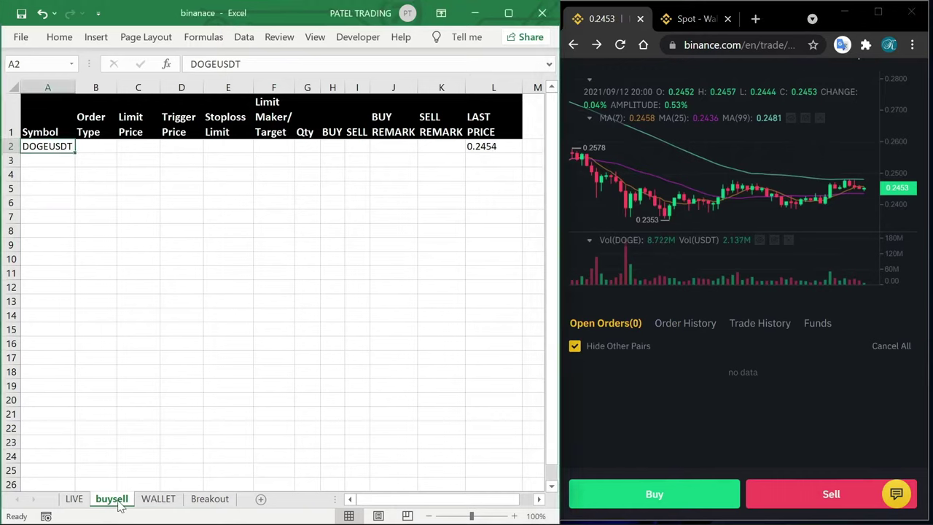
# Enter BTCUSDT in buysell A3 and verify its L3 price lookup against the LIVE sheet.
pyautogui.click(52, 159)
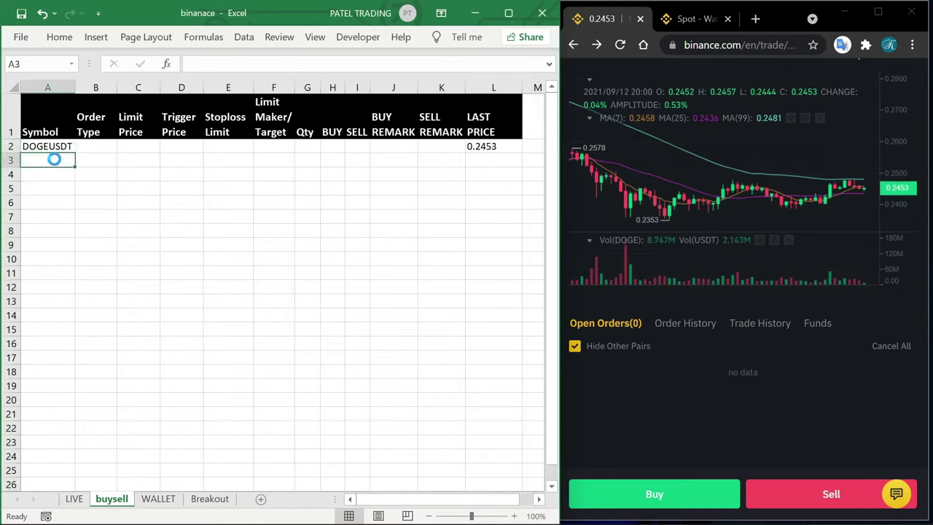
pyautogui.write('BTC')
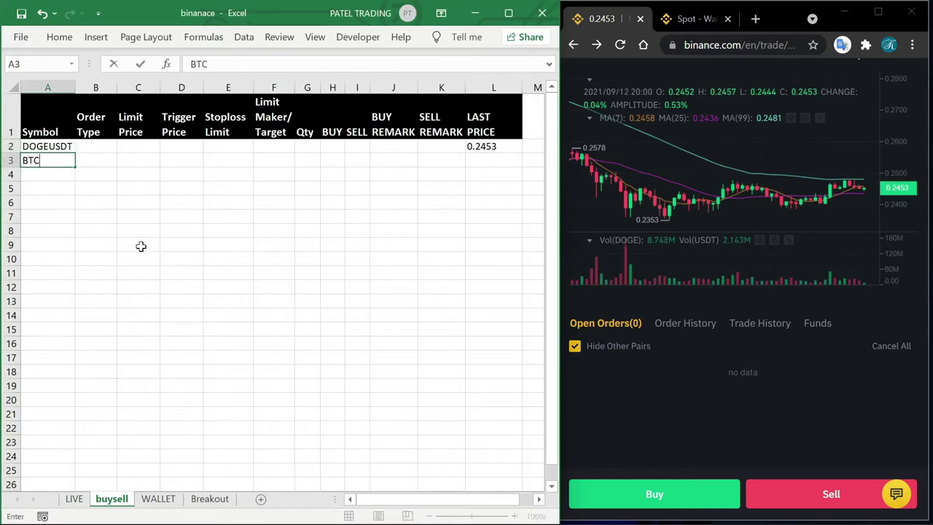
pyautogui.write('USDT')
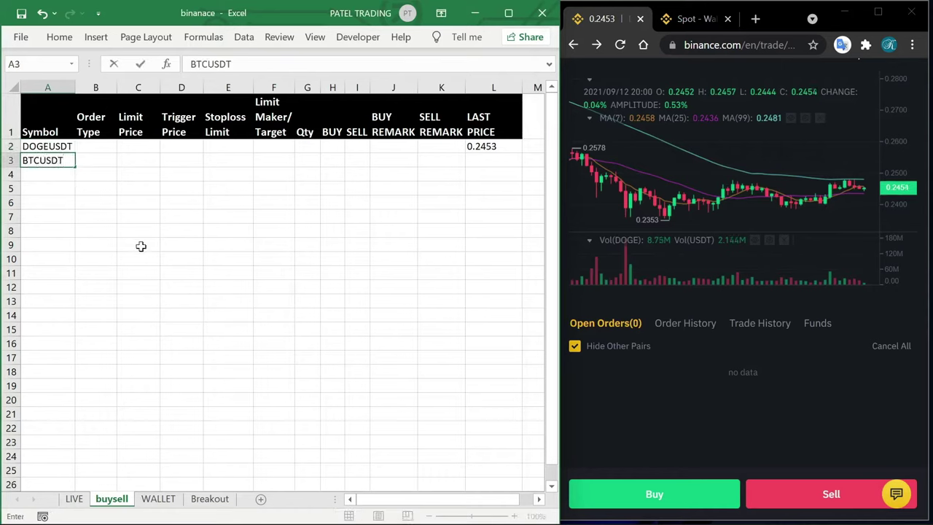
pyautogui.press('Return')
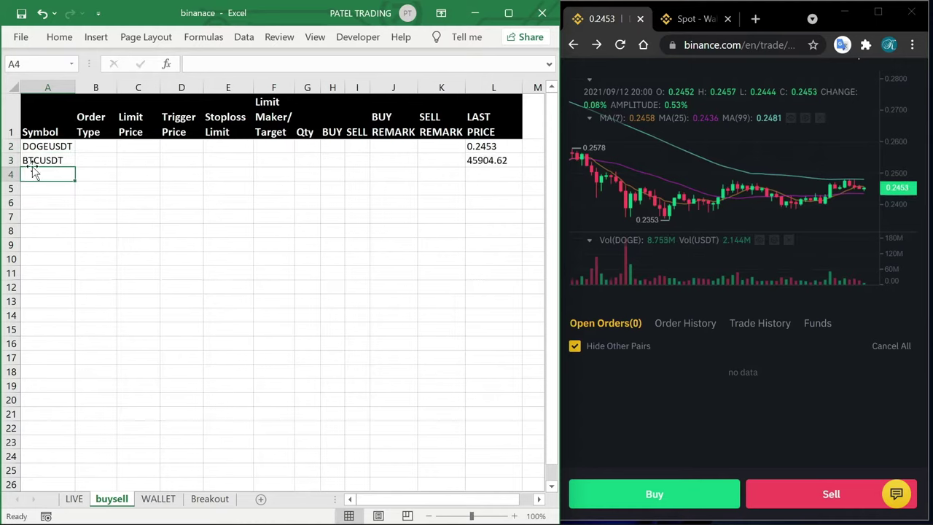
pyautogui.click(37, 161)
pyautogui.click(503, 162)
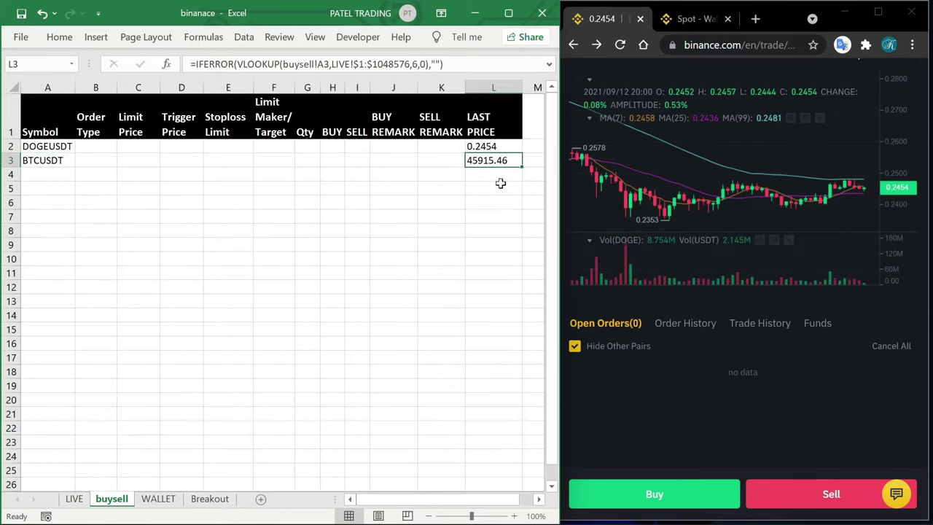
pyautogui.click(73, 500)
pyautogui.scroll(5, 352, 347)
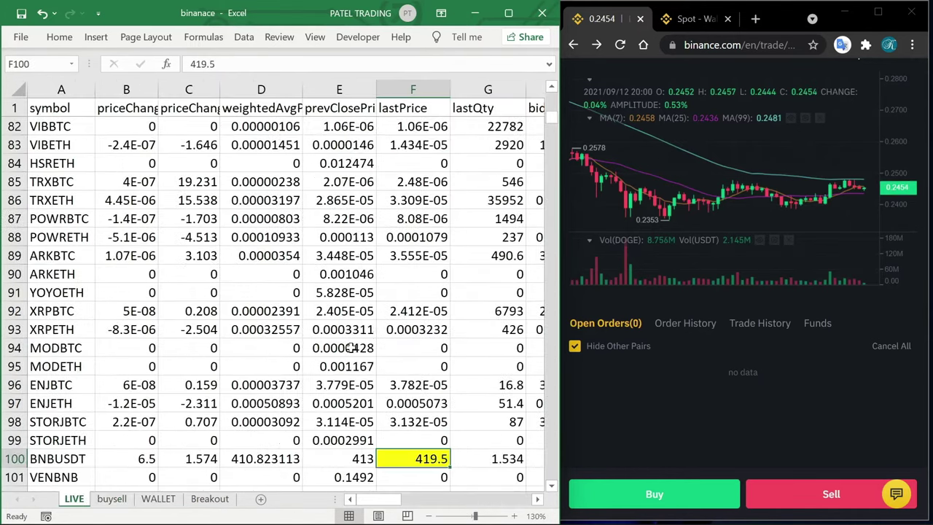
pyautogui.scroll(5, 292, 376)
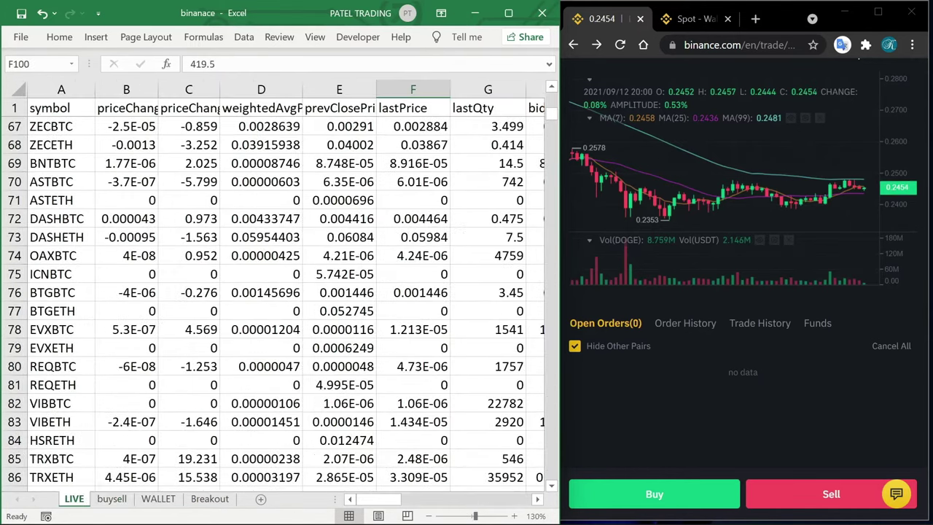
pyautogui.click(112, 499)
# Set DOGEUSDT's order type in B2 to MARKET.
pyautogui.click(485, 148)
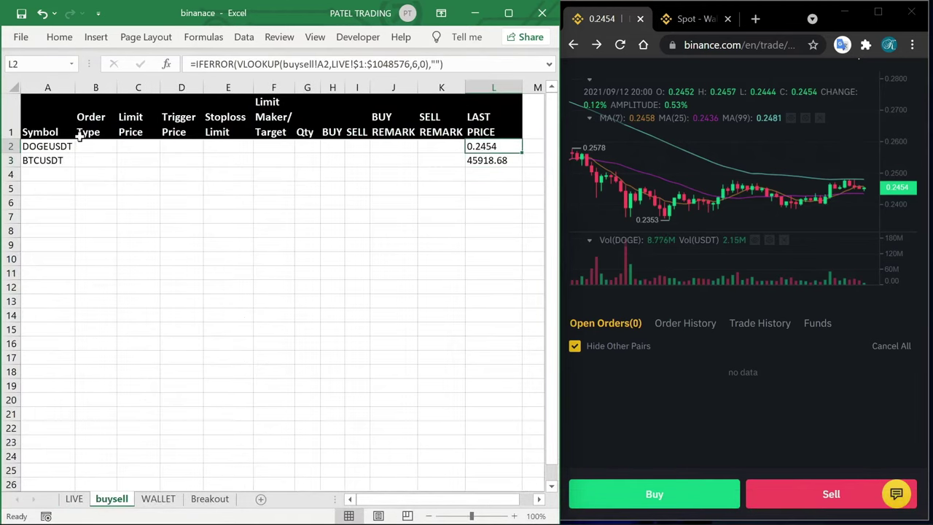
pyautogui.click(85, 148)
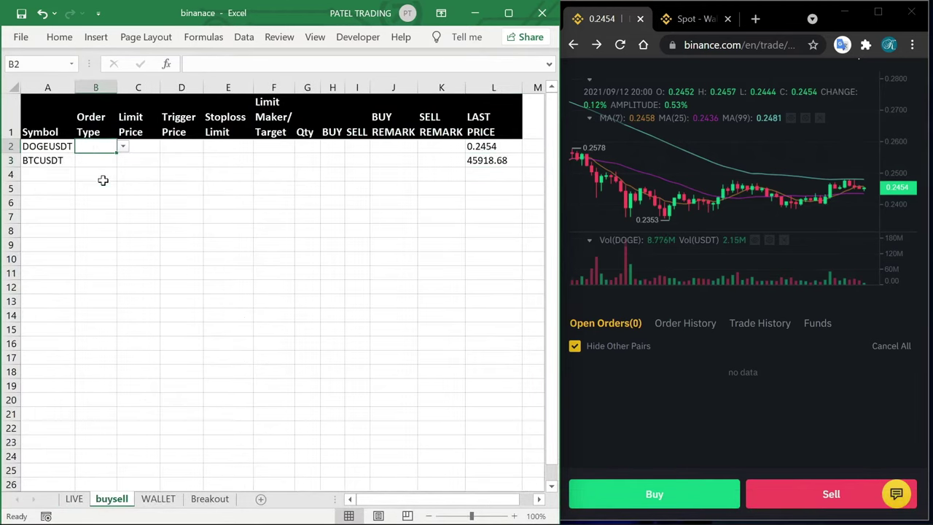
pyautogui.click(122, 146)
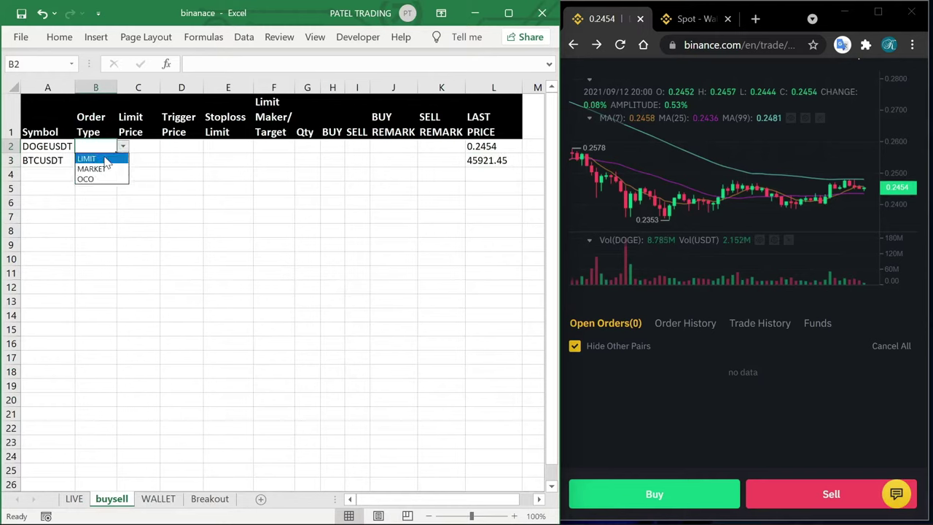
pyautogui.press('Escape')
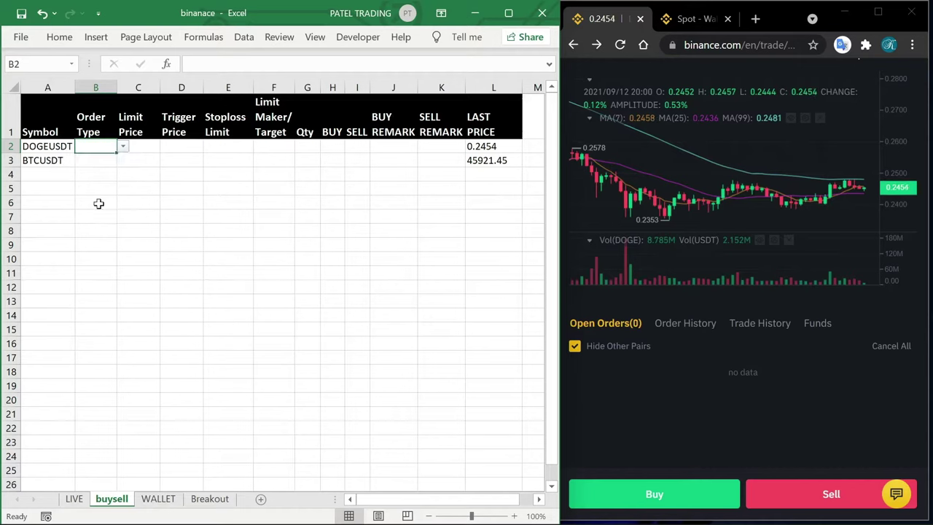
pyautogui.click(124, 146)
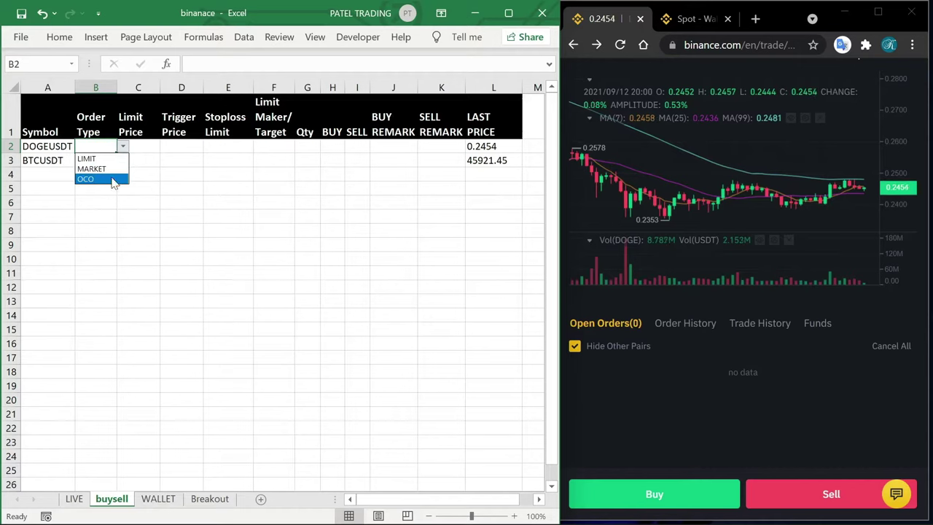
pyautogui.click(103, 168)
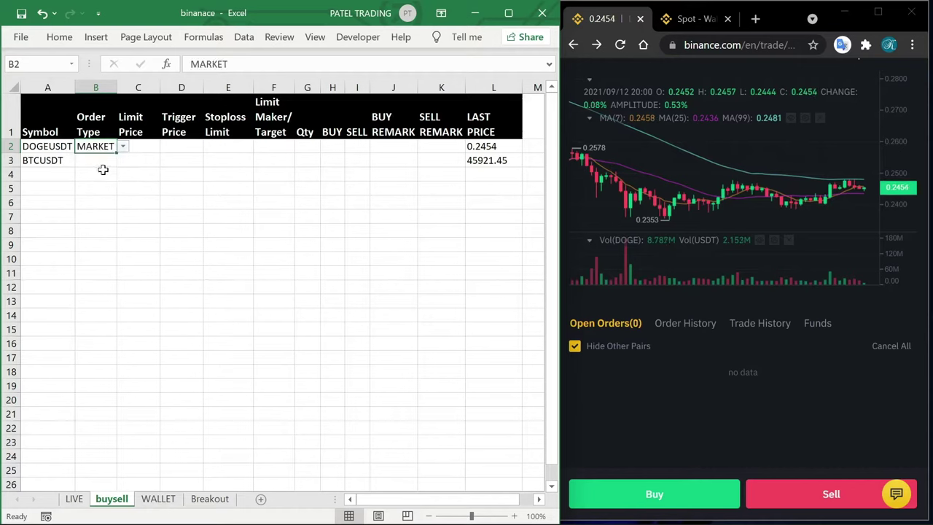
# Show Binance's Order History, then bring up the WALLET sheet.
pyautogui.click(675, 328)
pyautogui.click(685, 327)
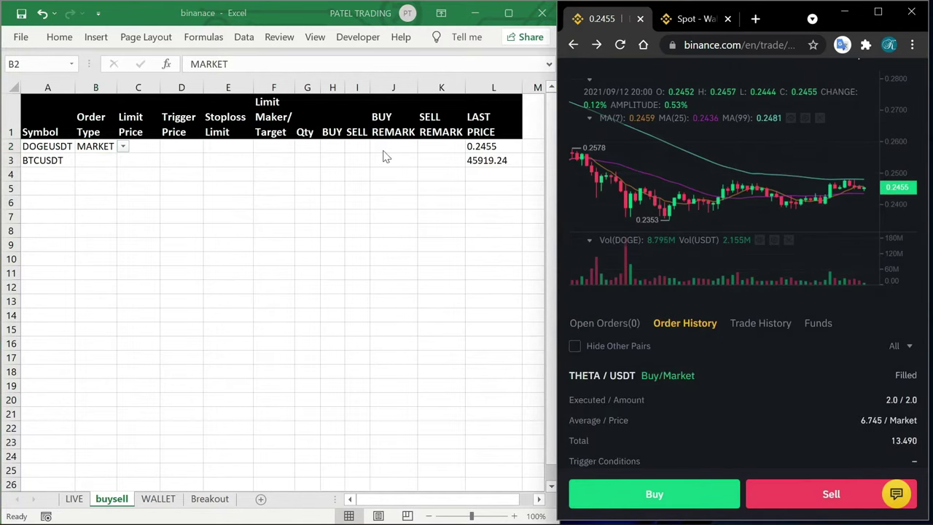
pyautogui.click(158, 498)
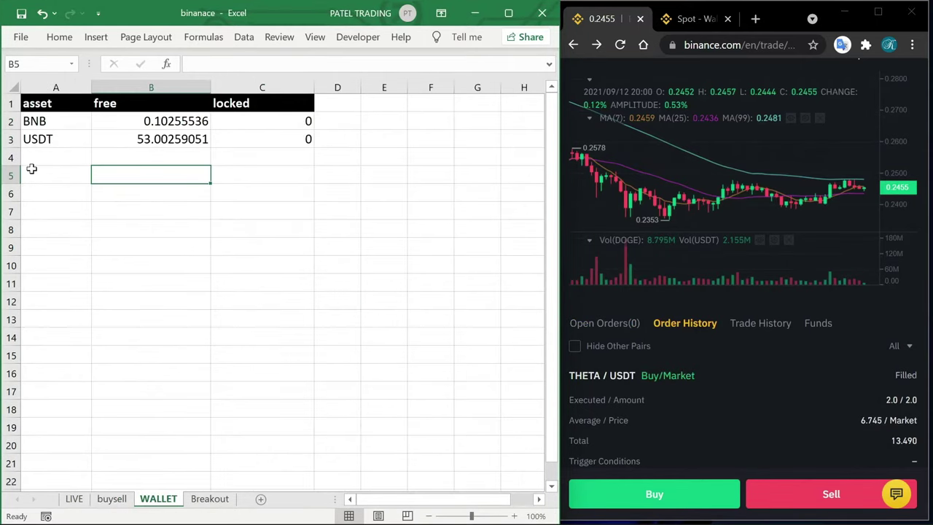
# Link buysell E15 to =WALLET!A1, fill it across E15:G22 and widen column G.
pyautogui.click(112, 500)
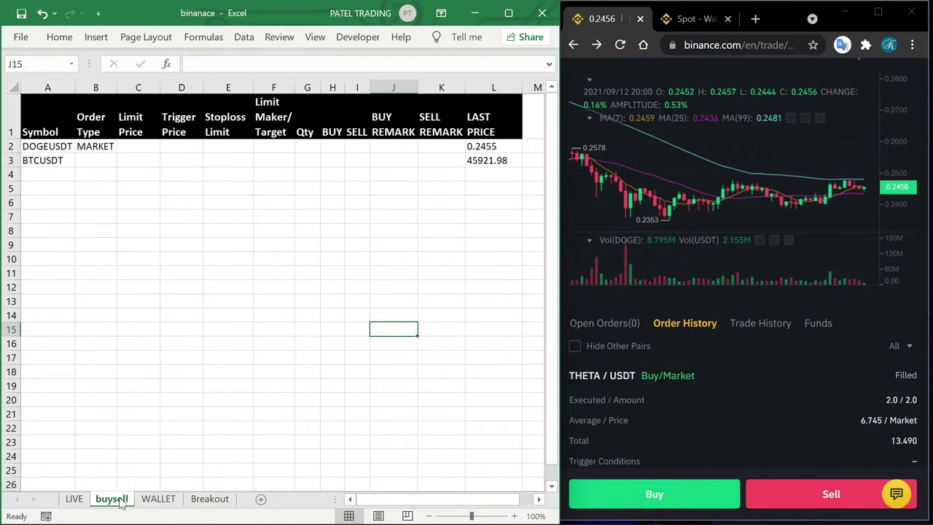
pyautogui.click(245, 325)
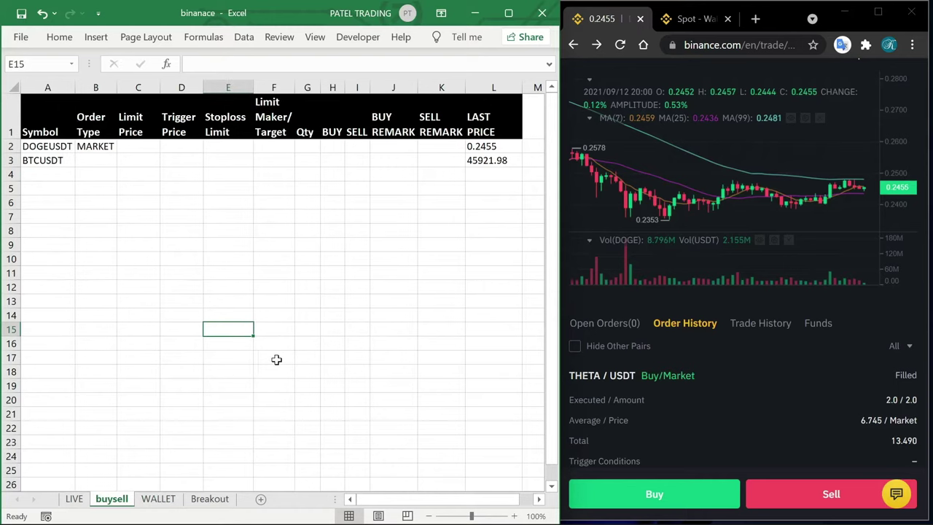
pyautogui.write('=')
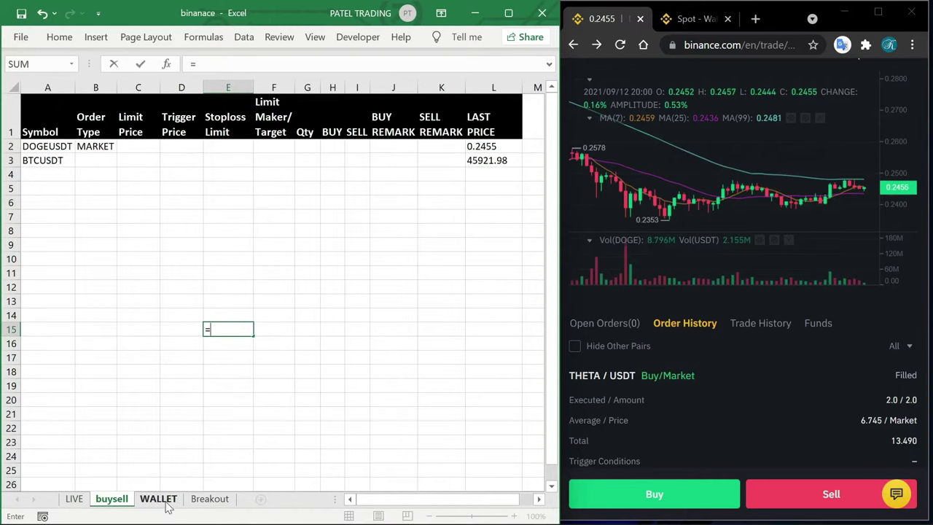
pyautogui.click(159, 500)
pyautogui.click(63, 107)
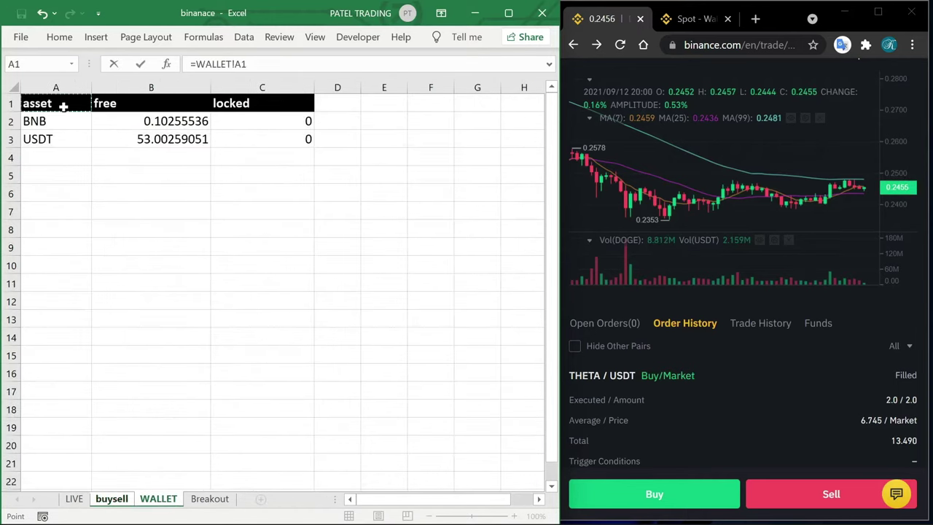
pyautogui.press('Return')
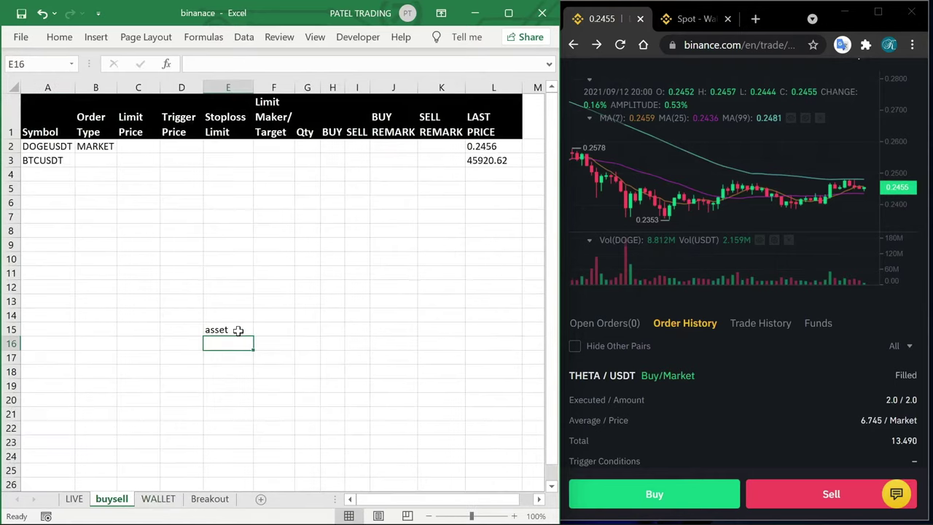
pyautogui.click(238, 329)
pyautogui.moveTo(251, 336)
pyautogui.mouseDown()
pyautogui.moveTo(253, 432)
pyautogui.moveTo(313, 440)
pyautogui.mouseUp()
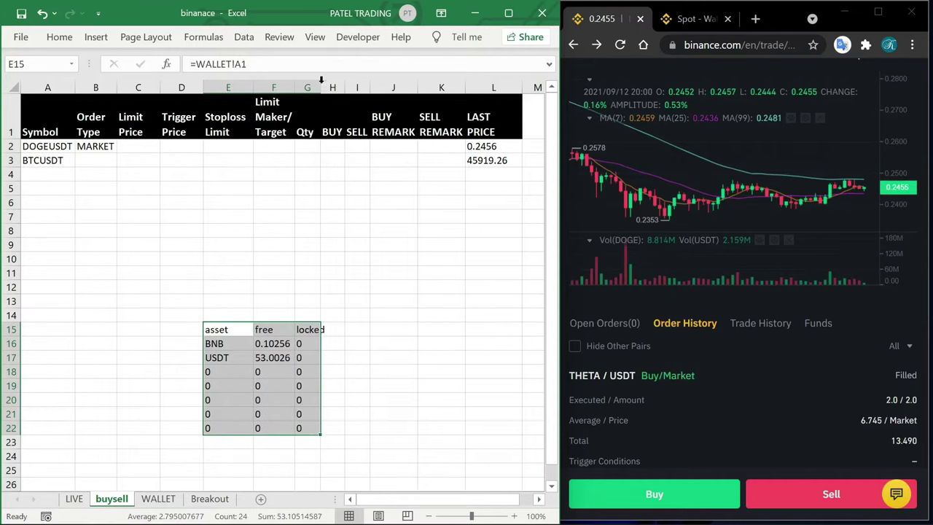
pyautogui.moveTo(321, 80); pyautogui.dragTo(329, 80)
pyautogui.click(318, 272)
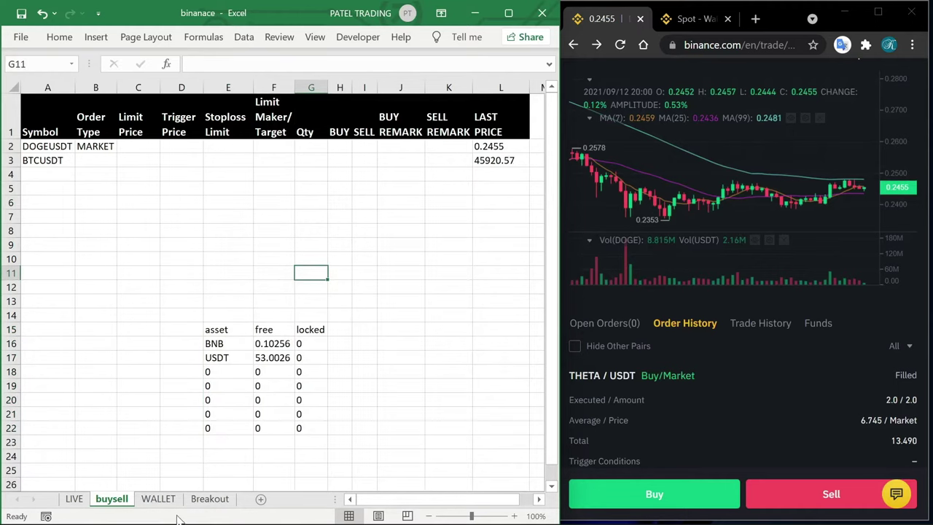
pyautogui.click(158, 502)
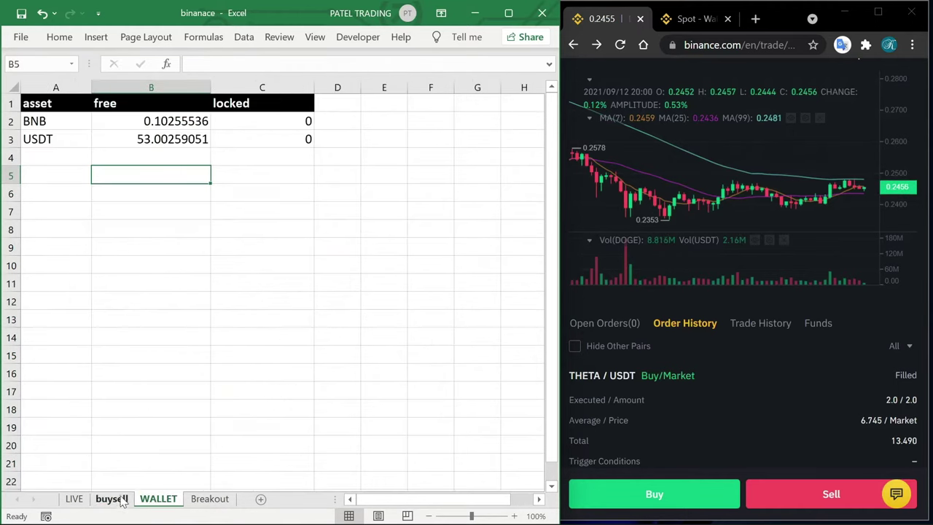
pyautogui.click(120, 502)
pyautogui.click(212, 355)
pyautogui.click(402, 146)
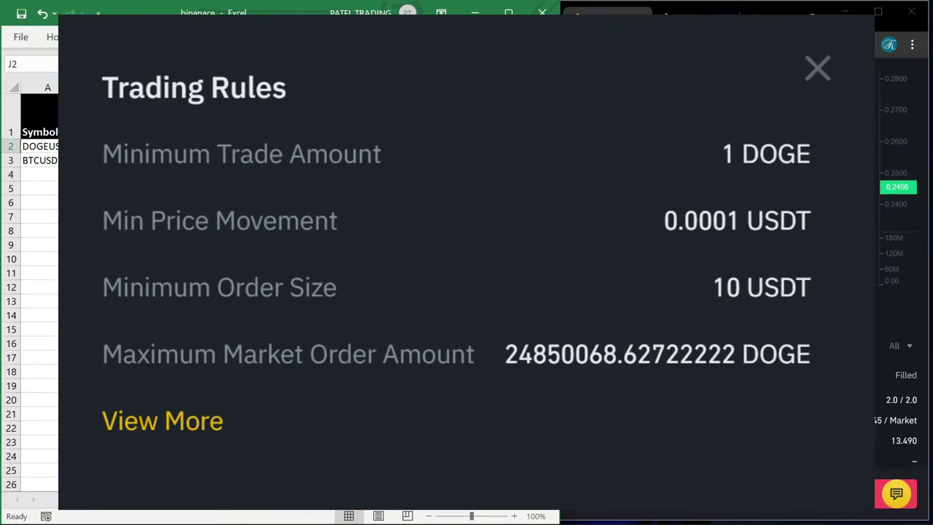
pyautogui.click(448, 160)
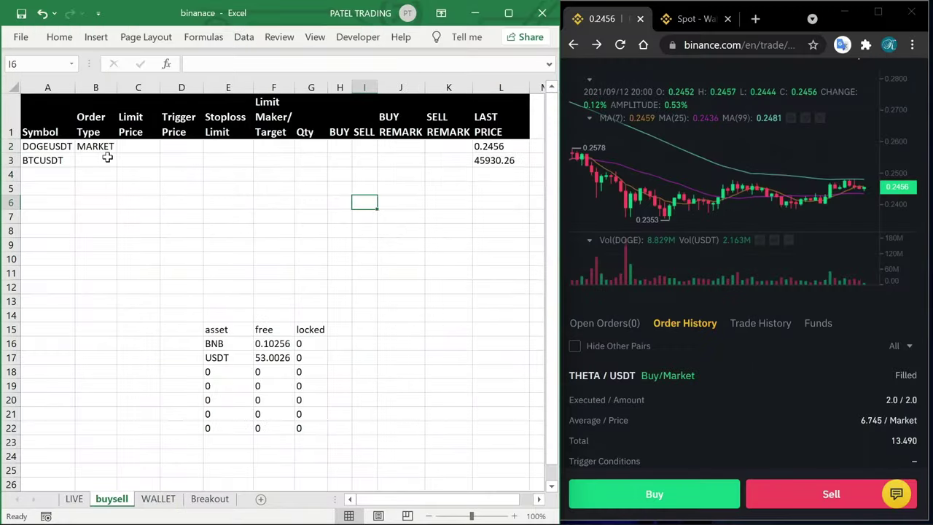
pyautogui.click(95, 149)
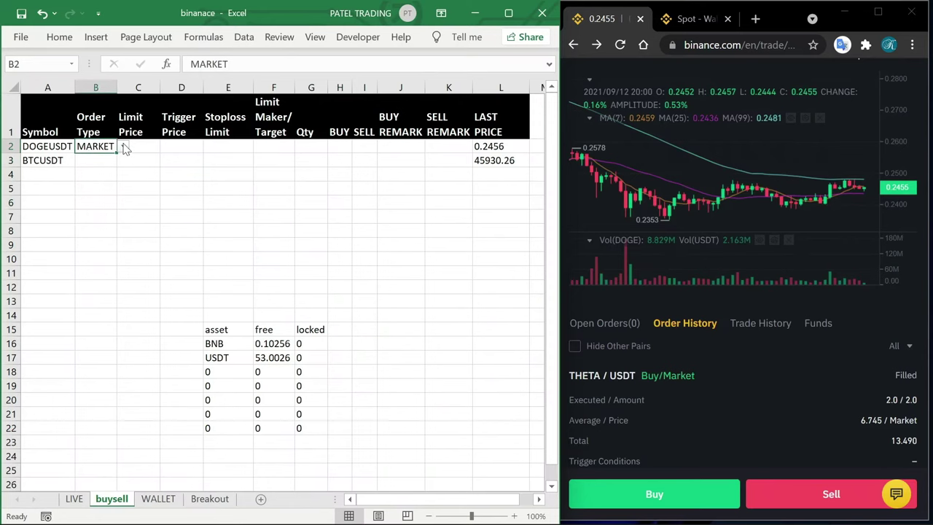
# Enter quantity 100 and BUY for DOGEUSDT, then check the linked DOGE balance formula.
pyautogui.click(312, 150)
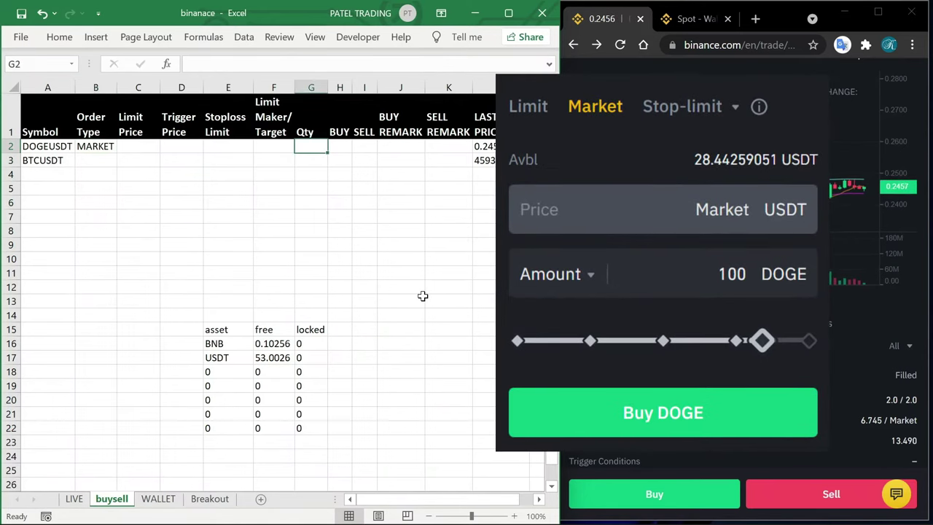
pyautogui.write('100')
pyautogui.press('Return')
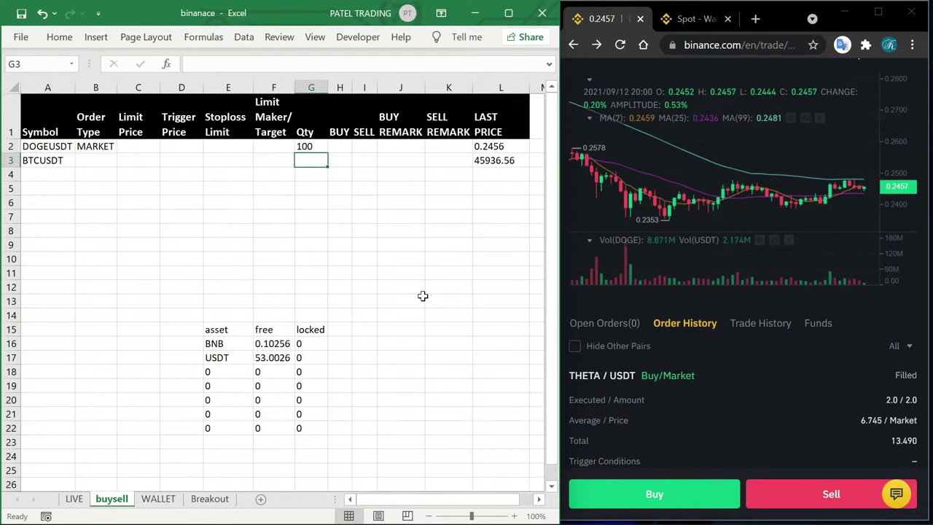
pyautogui.click(350, 151)
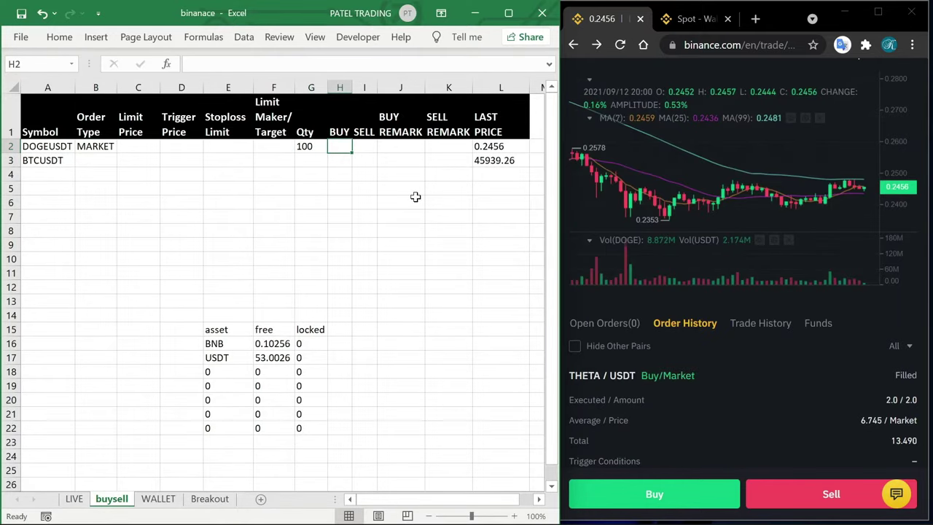
pyautogui.write('BUY')
pyautogui.press('Return')
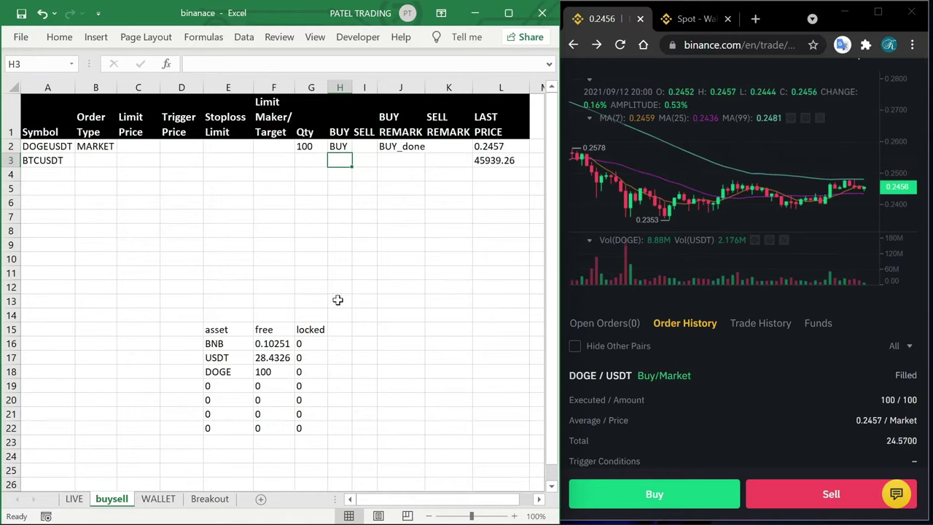
pyautogui.click(228, 374)
# Confirm 100 DOGE arrived in the Binance spot wallet balances.
pyautogui.click(264, 373)
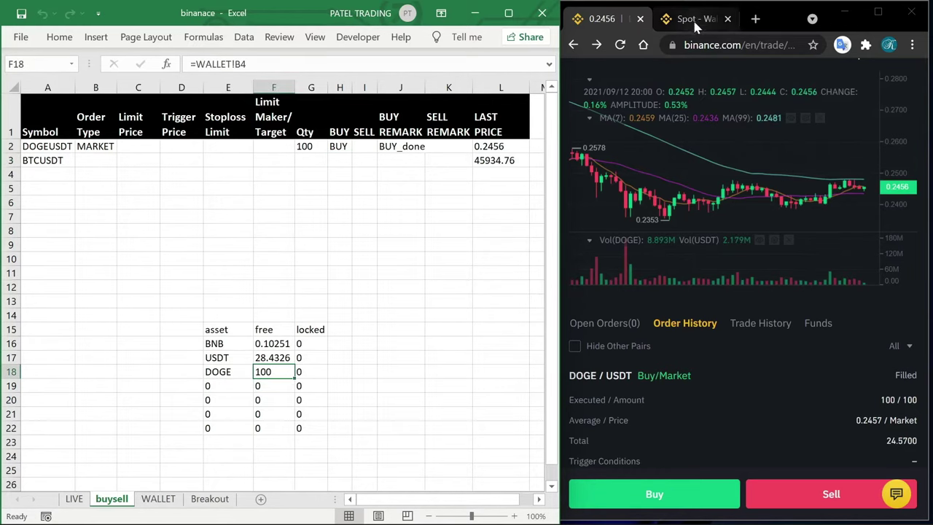
pyautogui.click(695, 21)
pyautogui.scroll(-4, 851, 423)
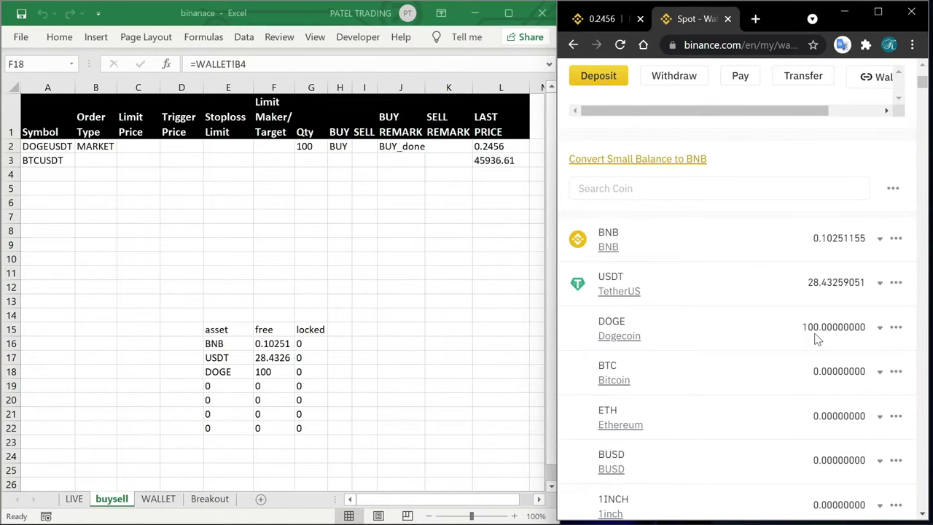
pyautogui.scroll(4, 775, 212)
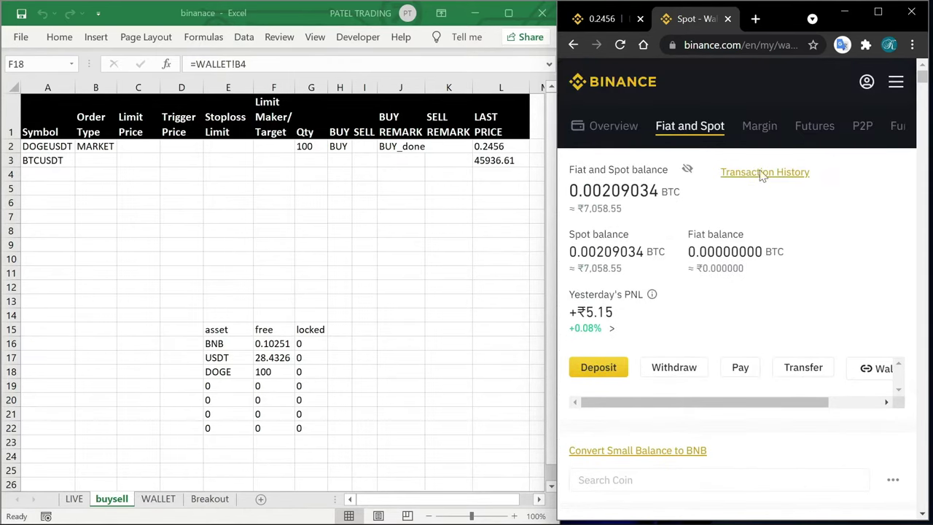
# Review the filled DOGE market buy at 0.2457 and the empty Open Orders list.
pyautogui.click(605, 20)
pyautogui.scroll(-2, 742, 370)
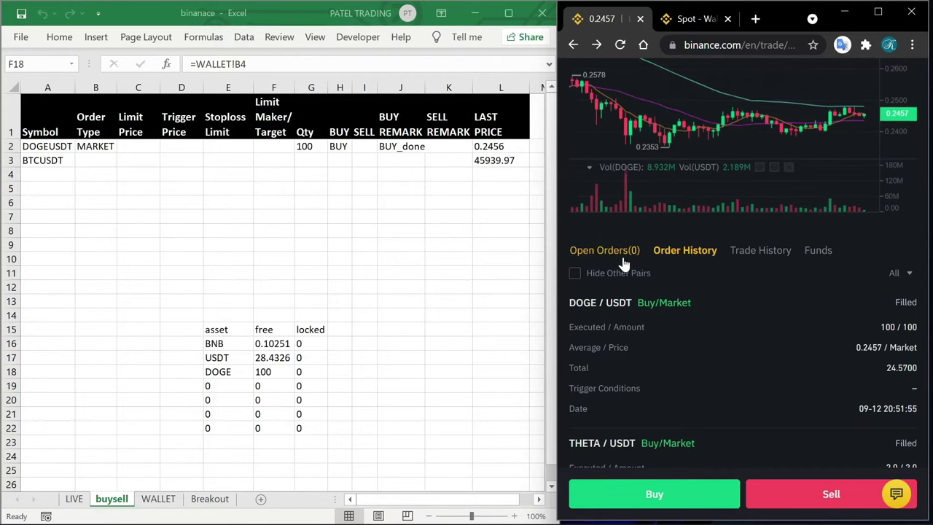
pyautogui.click(624, 259)
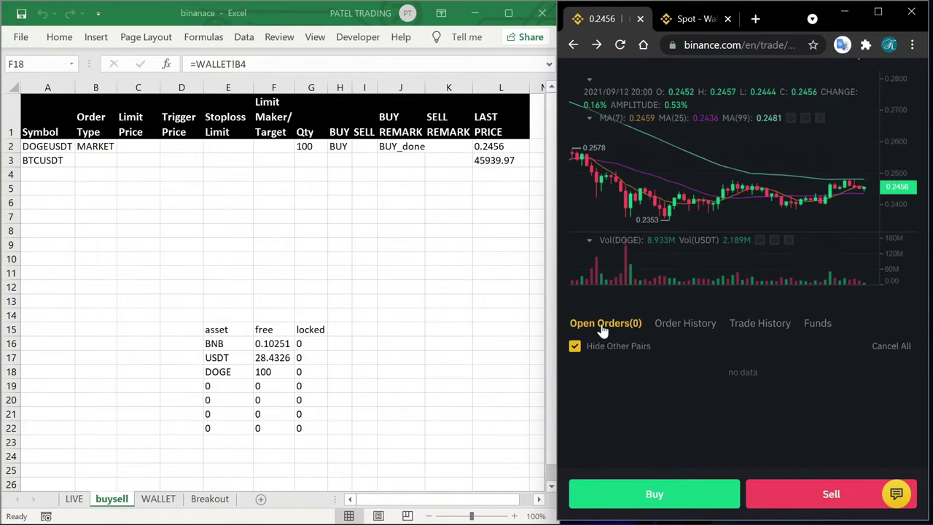
pyautogui.hotkey('alt', 'Tab')
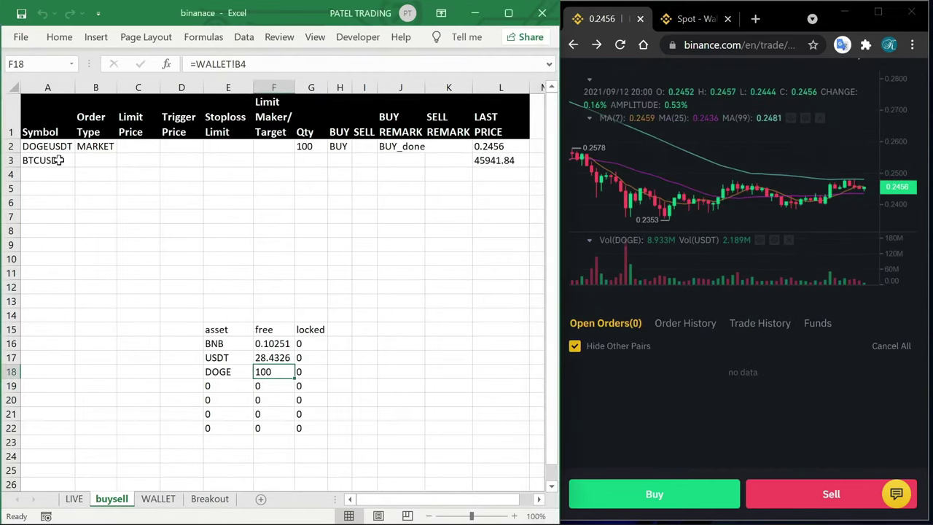
pyautogui.press('F2')
# Replace row 3's symbol with BTTUSDT and set its order type to LIMIT.
pyautogui.click(54, 162)
pyautogui.write('BTT')
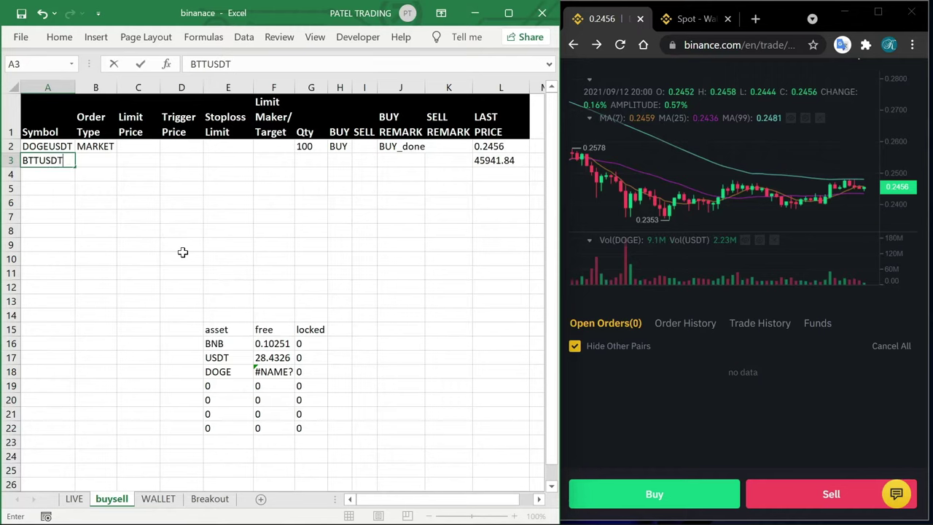
pyautogui.press('Tab')
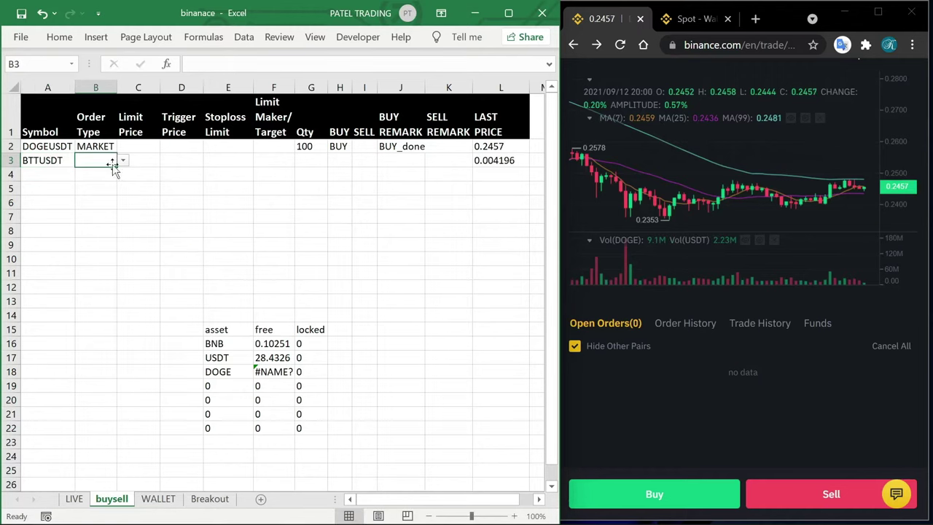
pyautogui.click(121, 164)
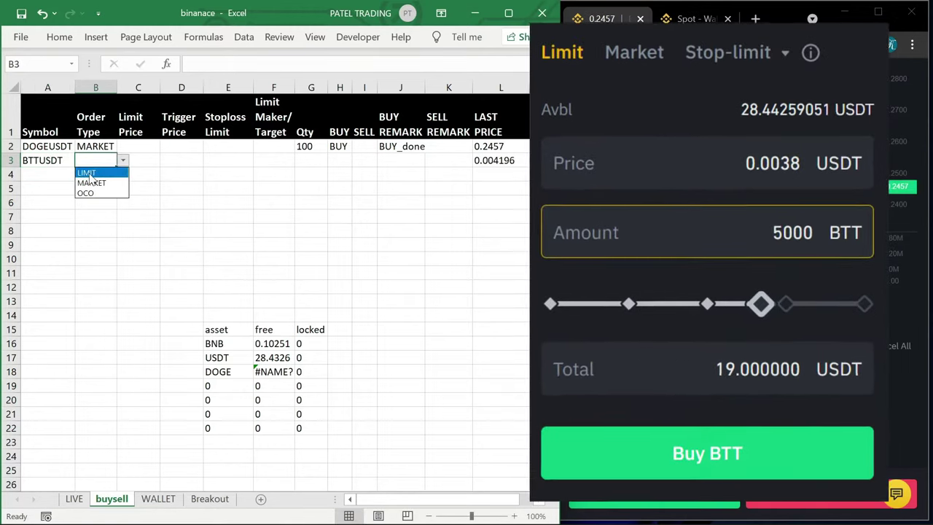
pyautogui.click(88, 171)
pyautogui.click(149, 157)
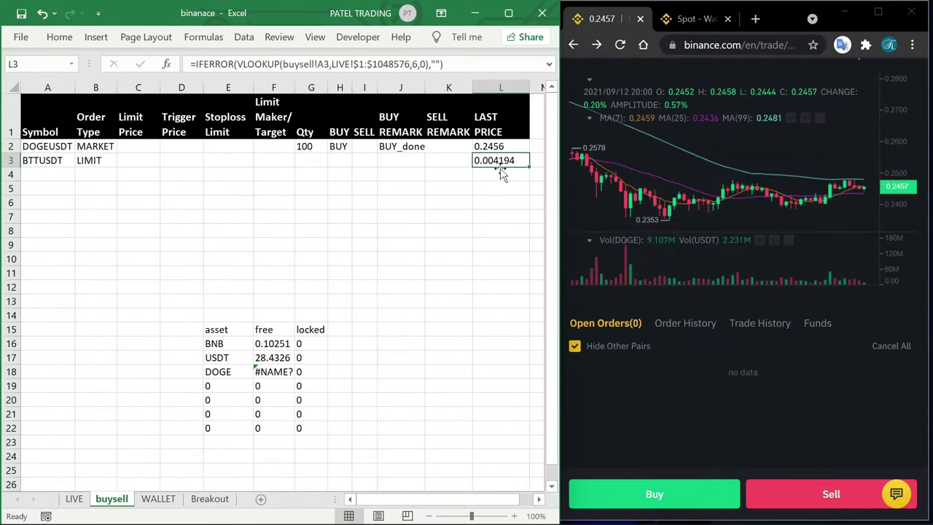
# Enter limit price 0.0038, quantity 5000 and BUY for the BTTUSDT row.
pyautogui.click(138, 162)
pyautogui.write('.')
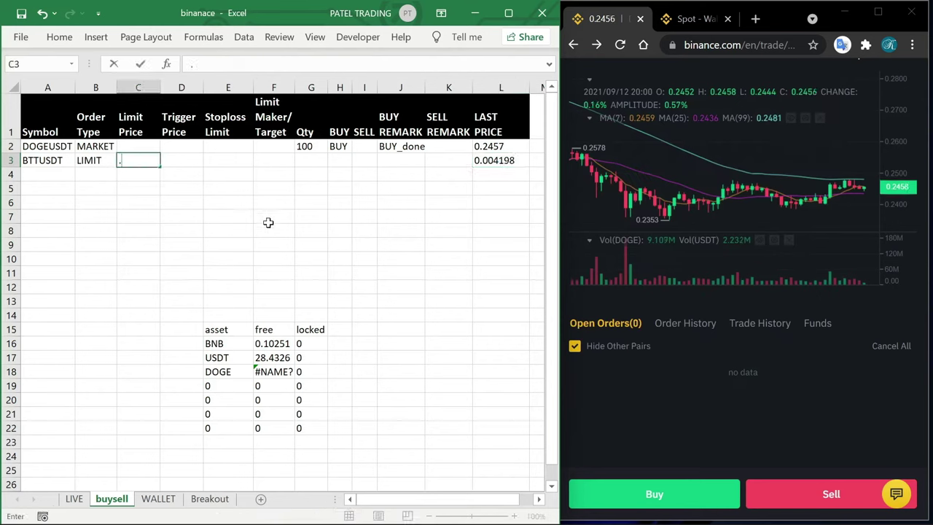
pyautogui.write('0038')
pyautogui.press('Return')
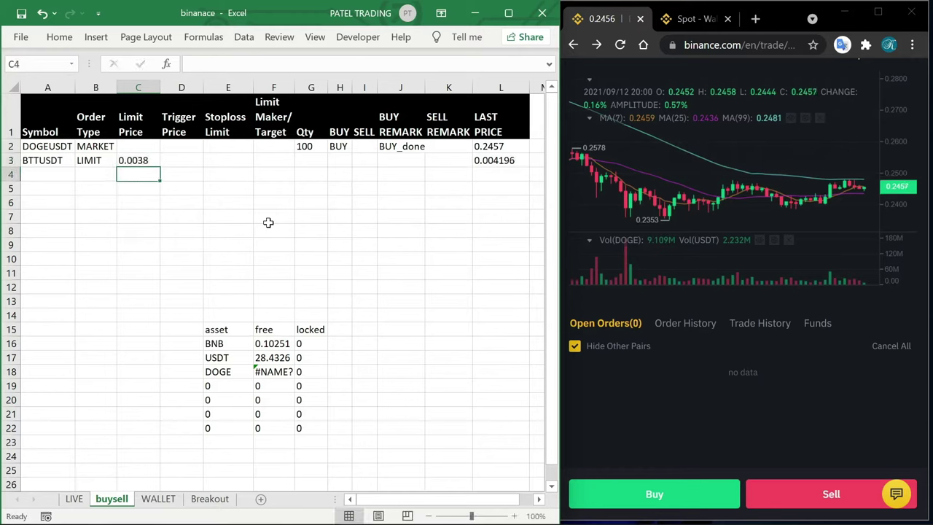
pyautogui.click(305, 161)
pyautogui.write('5000')
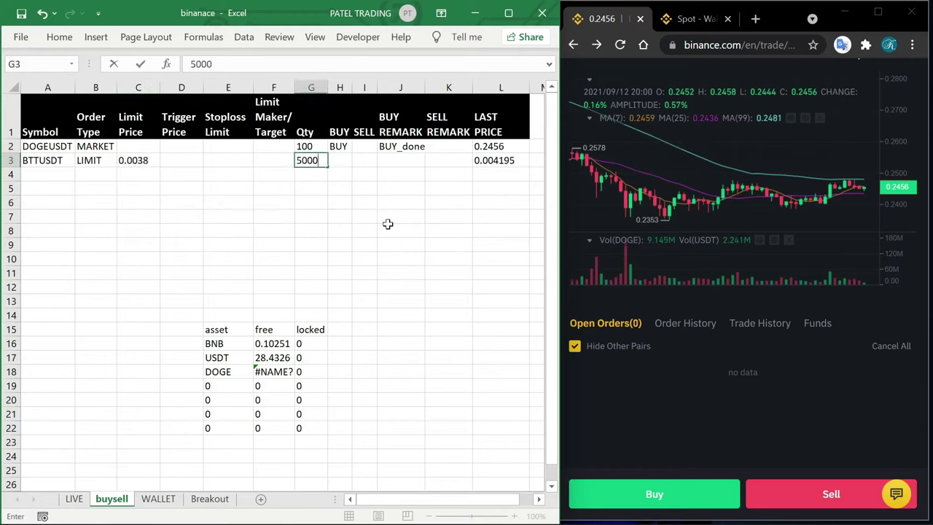
pyautogui.press('Return')
pyautogui.press('Up')
pyautogui.press('Right')
pyautogui.write('BUY')
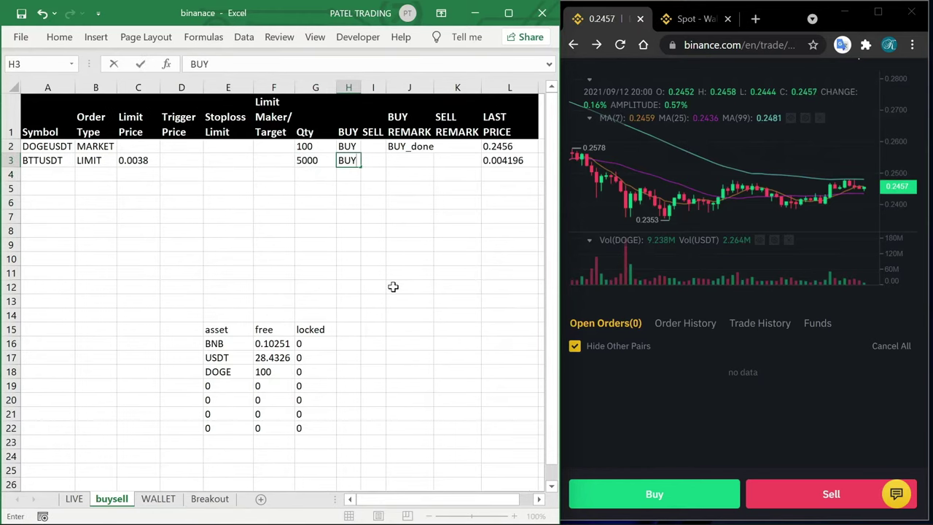
pyautogui.press('Return')
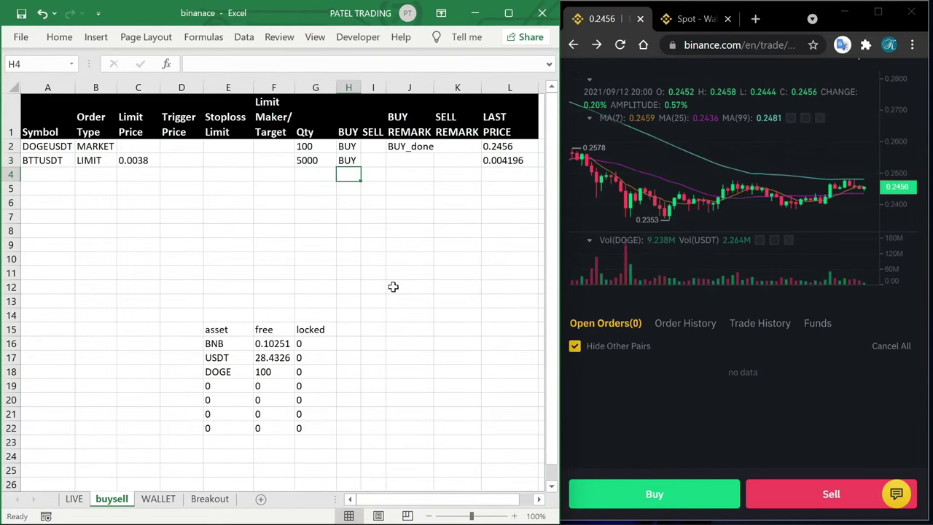
# Show open orders for all pairs and compare the BTT order's 0.003800 price with C3.
pyautogui.click(611, 344)
pyautogui.scroll(-1, 711, 384)
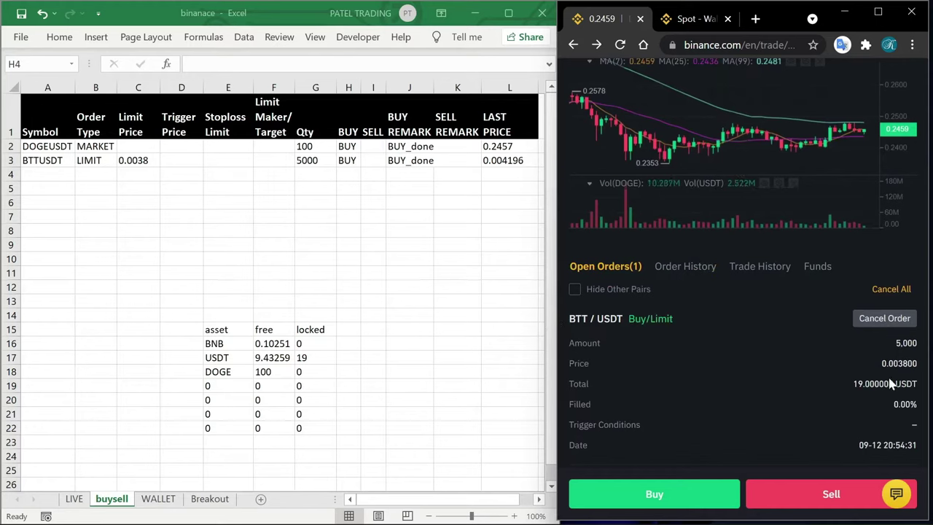
pyautogui.doubleClick(579, 363)
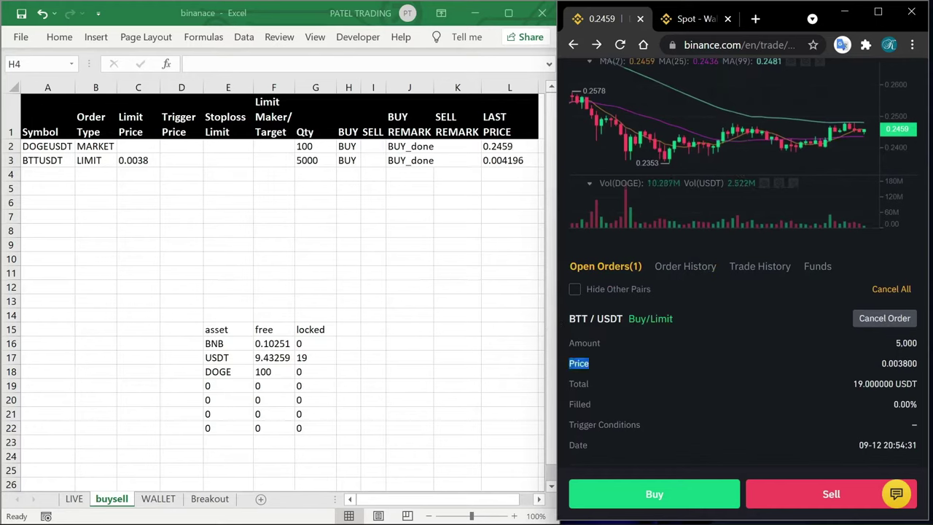
pyautogui.doubleClick(899, 363)
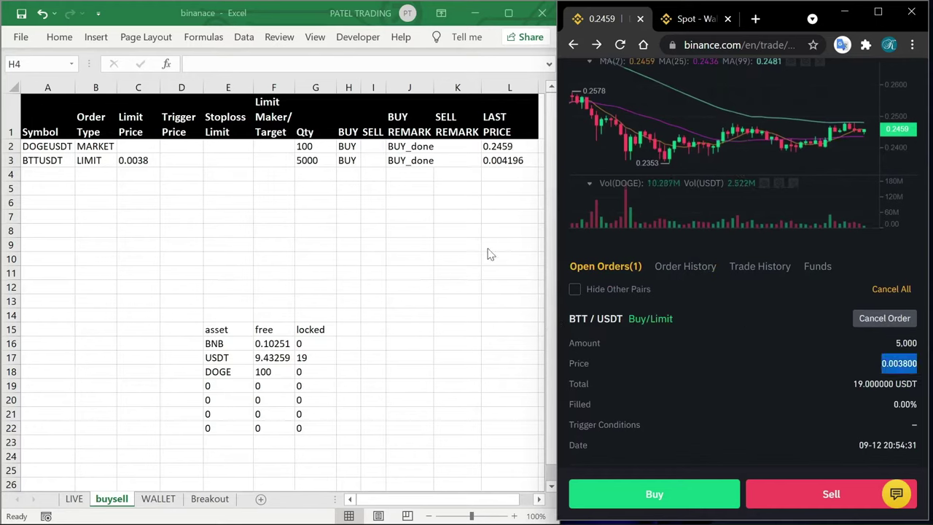
pyautogui.click(133, 165)
pyautogui.click(893, 289)
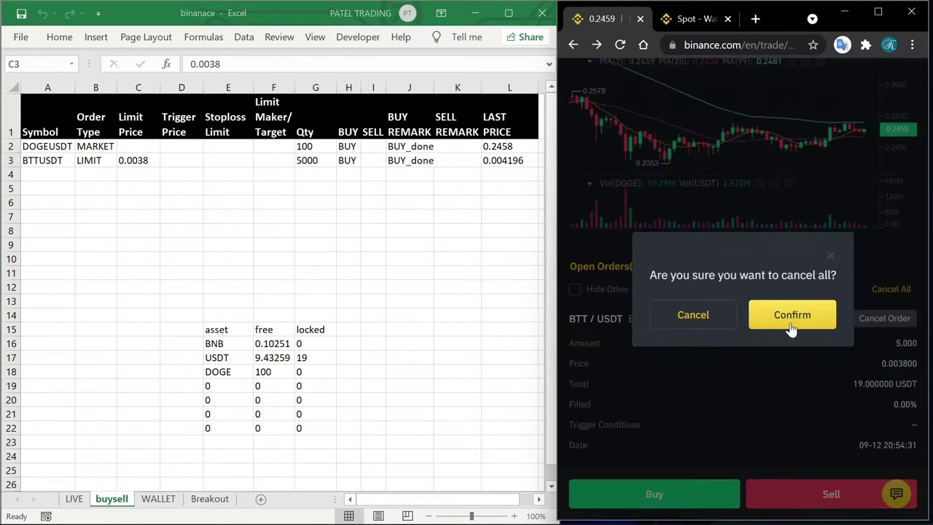
pyautogui.click(830, 255)
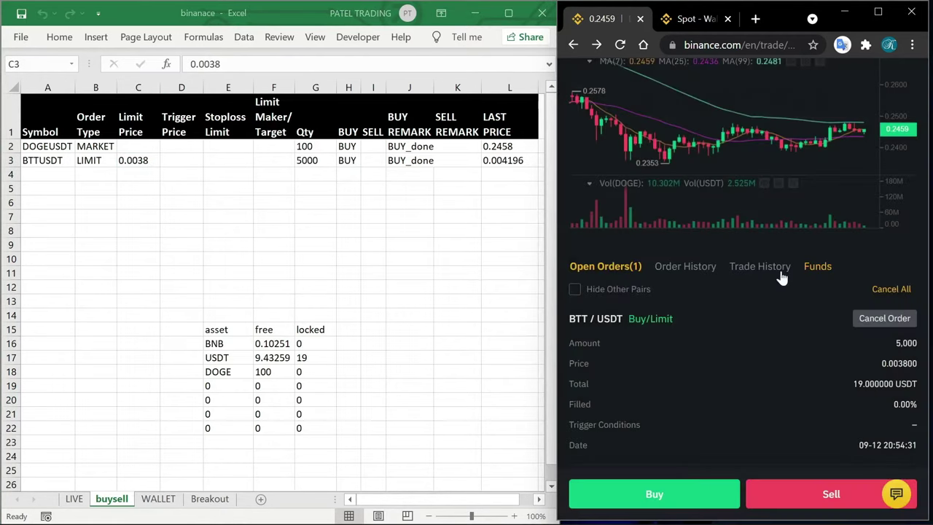
# Compare the locked and free USDT formulas in G17 and F17 with the 19.000000 order total.
pyautogui.click(301, 357)
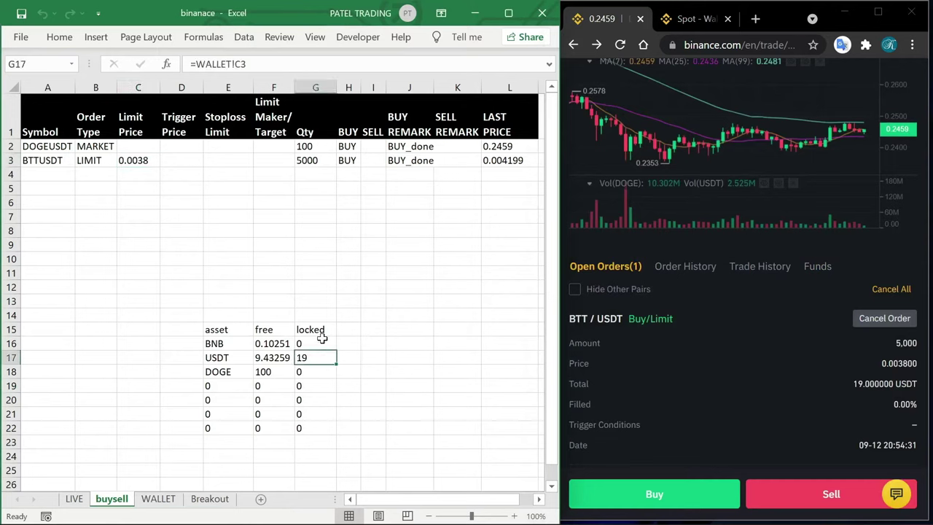
pyautogui.click(223, 358)
pyautogui.click(299, 357)
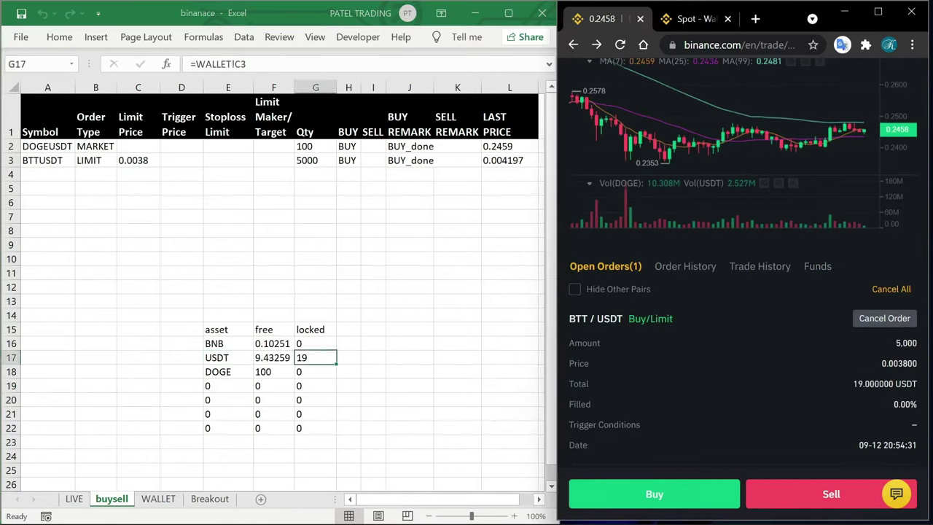
pyautogui.doubleClick(873, 383)
pyautogui.click(304, 360)
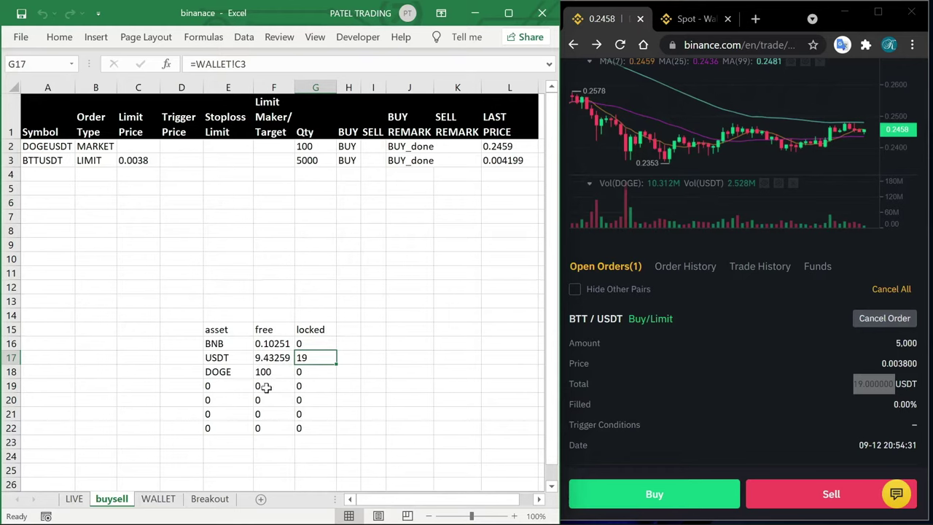
pyautogui.click(217, 392)
pyautogui.click(372, 357)
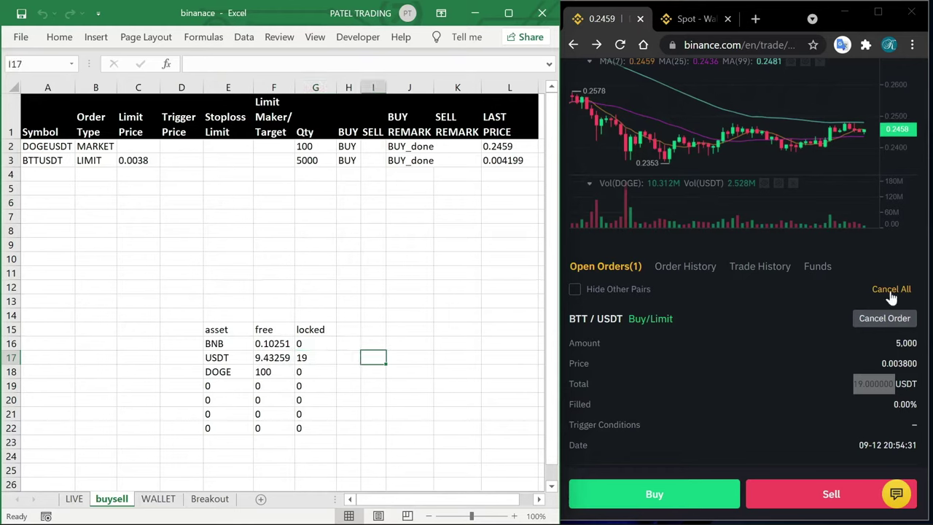
pyautogui.click(306, 357)
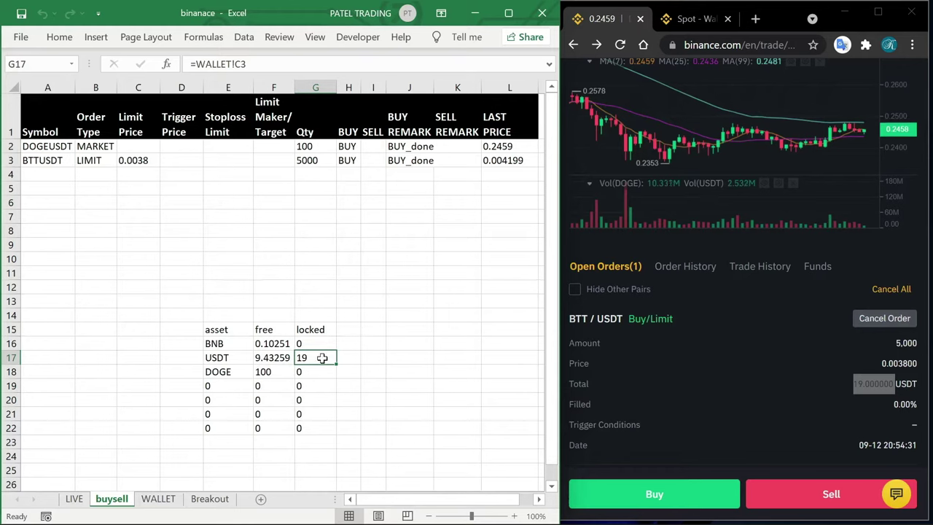
pyautogui.click(265, 356)
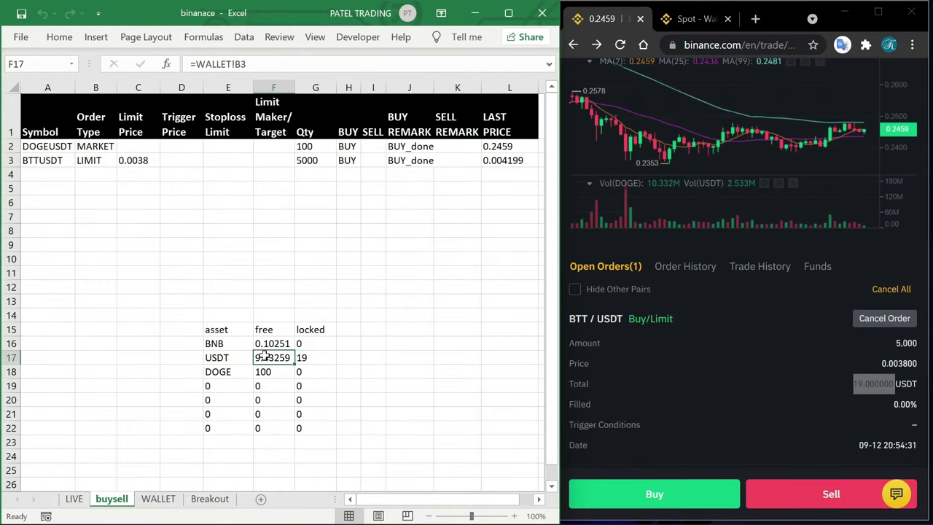
# Cancel all open orders on Binance and confirm.
pyautogui.click(893, 289)
pyautogui.click(781, 321)
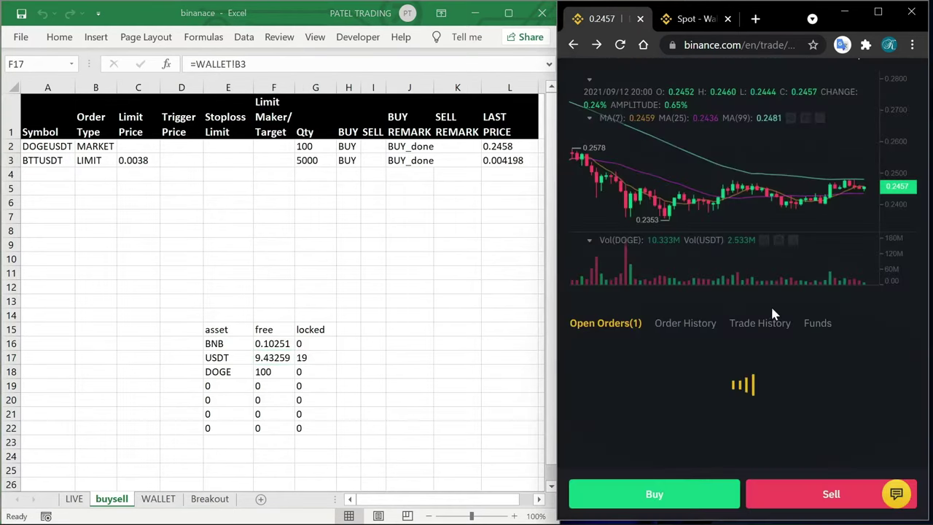
pyautogui.click(307, 357)
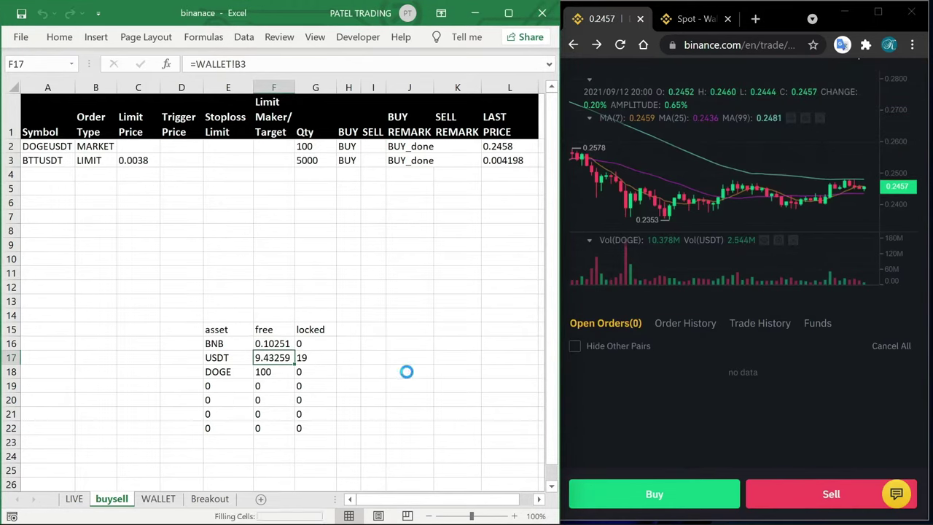
# Check the DOGE free balance, then start row 4 as a DOGEUSDT OCO order.
pyautogui.click(246, 372)
pyautogui.click(256, 371)
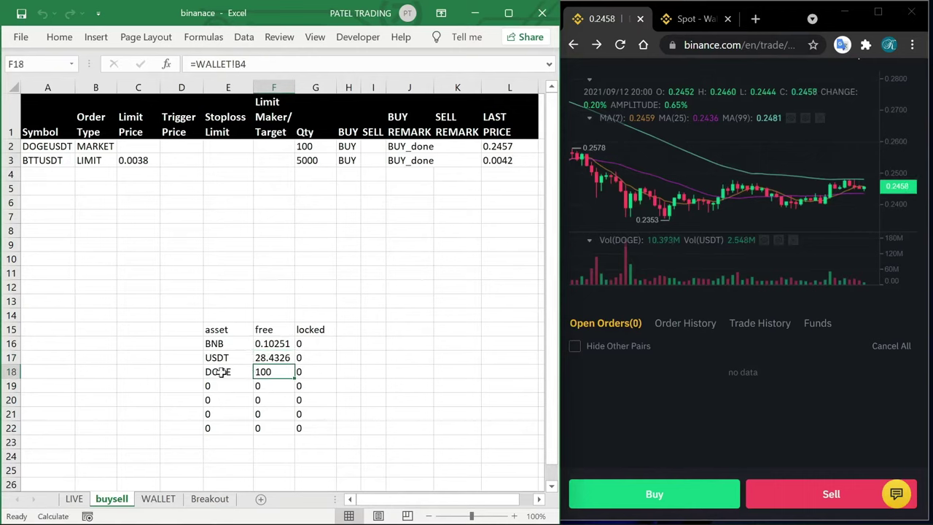
pyautogui.click(247, 372)
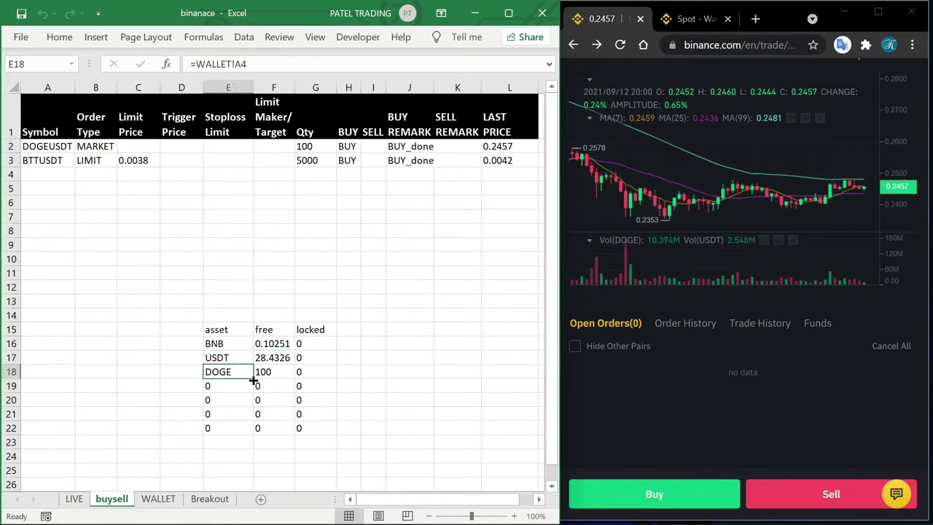
pyautogui.click(277, 368)
pyautogui.click(234, 370)
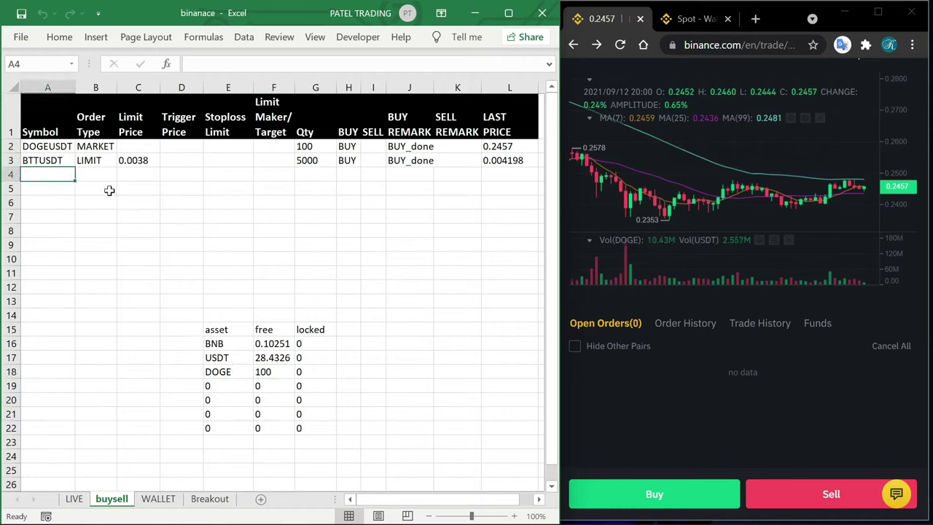
pyautogui.click(62, 172)
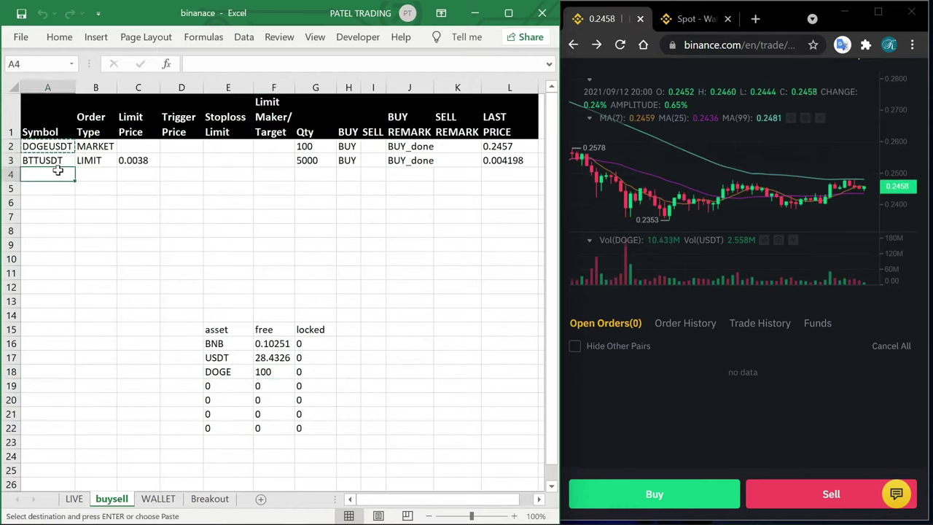
pyautogui.write('DOGEUSDT')
pyautogui.click(109, 176)
pyautogui.click(123, 174)
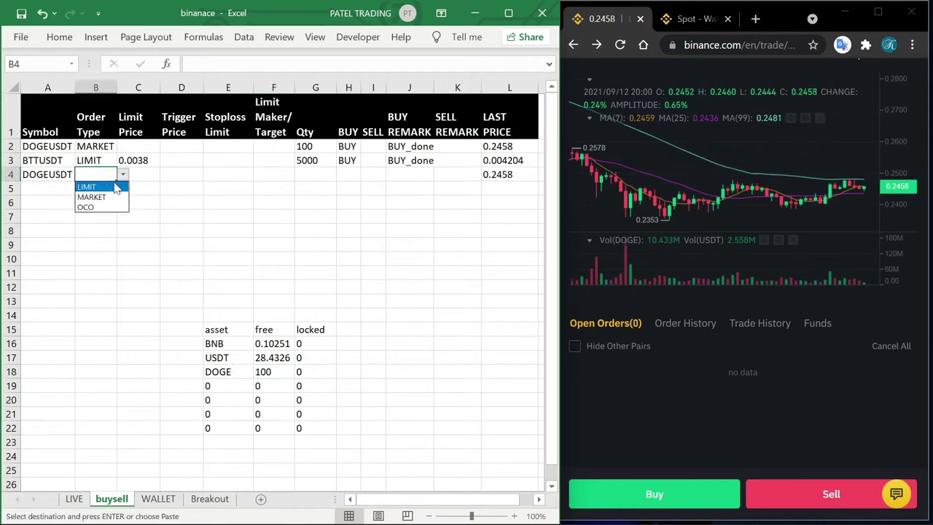
pyautogui.click(93, 208)
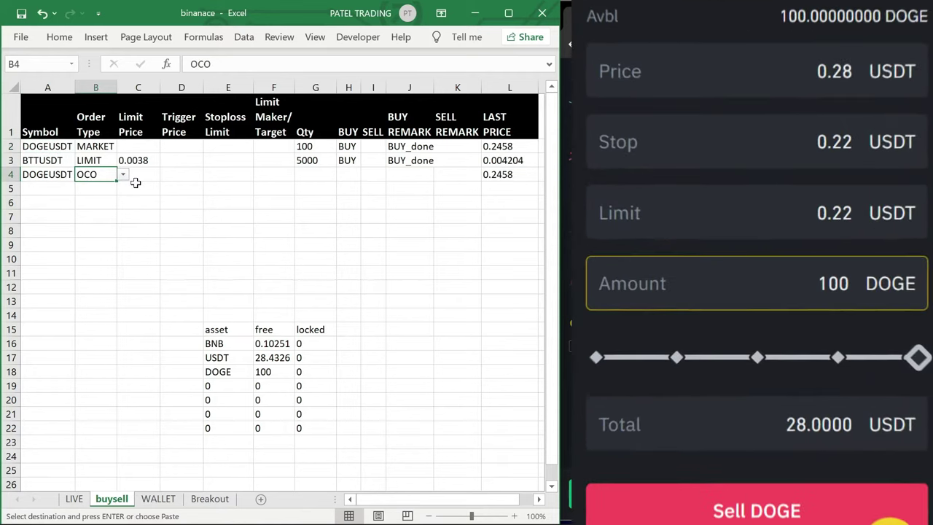
# Enter 0.22 as both the trigger price and stop-loss limit in D4 and E4.
pyautogui.click(136, 176)
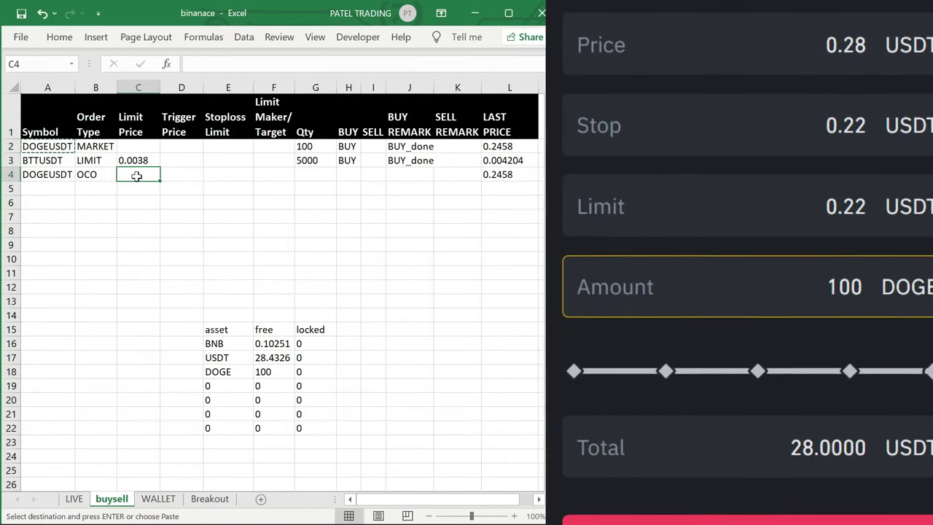
pyautogui.click(185, 177)
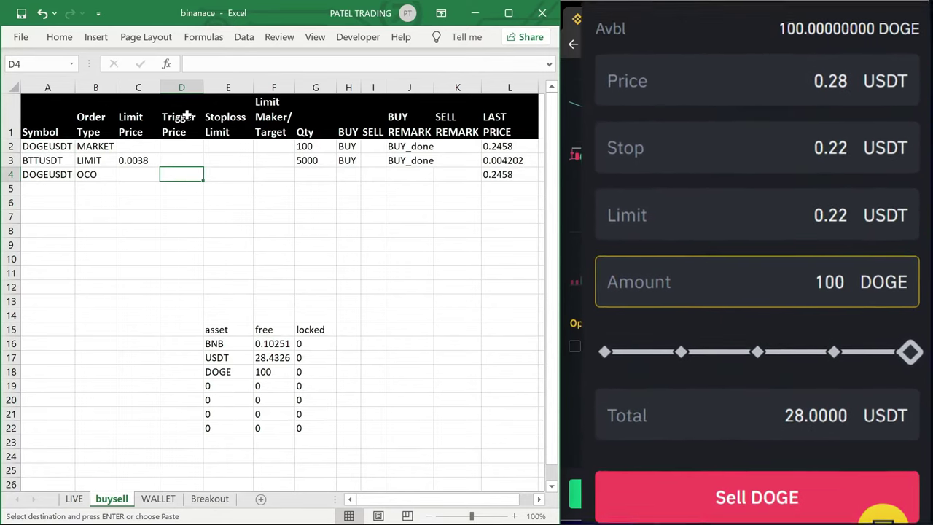
pyautogui.moveTo(183, 117); pyautogui.dragTo(219, 117)
pyautogui.hotkey('ctrl', 'v')
pyautogui.click(174, 177)
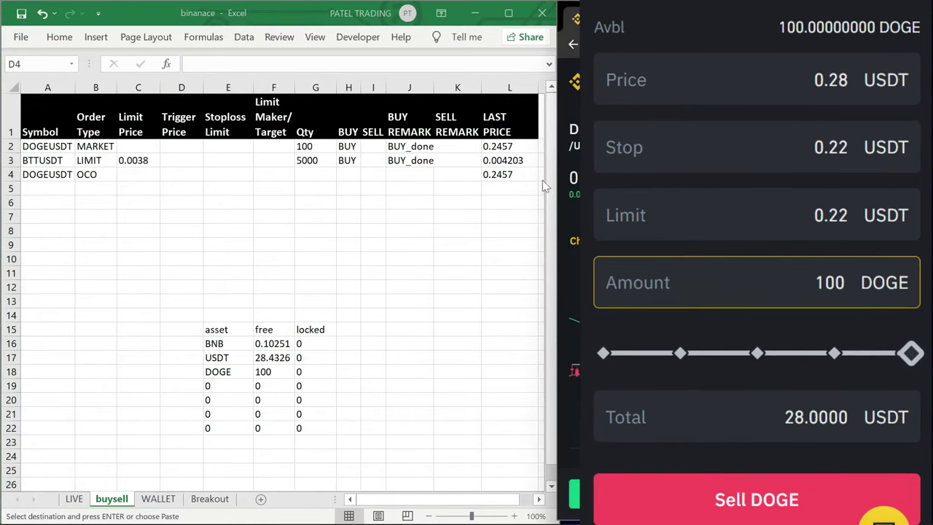
pyautogui.click(164, 174)
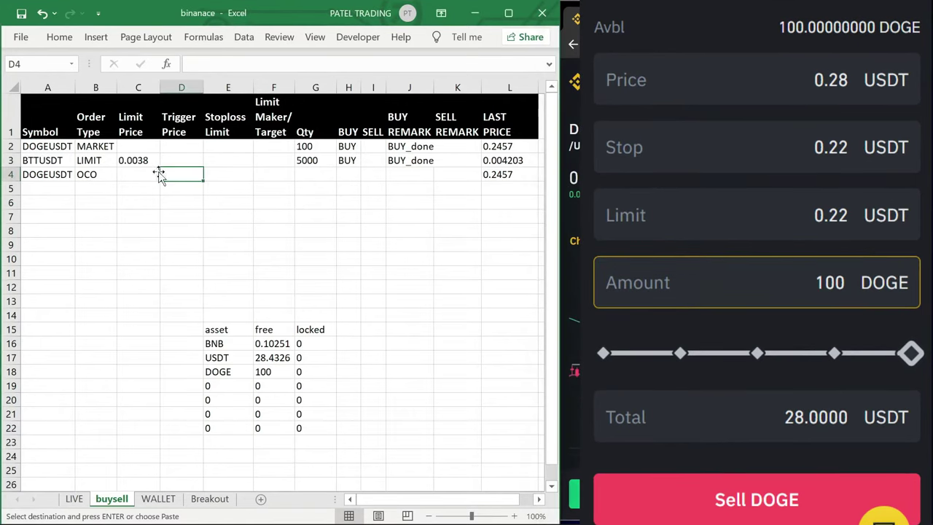
pyautogui.write('0.22')
pyautogui.click(213, 180)
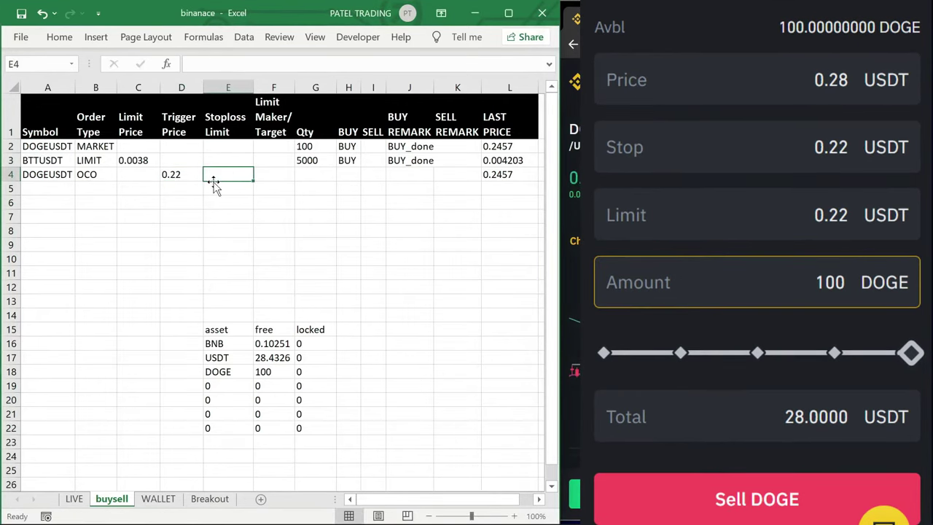
pyautogui.write('0.22')
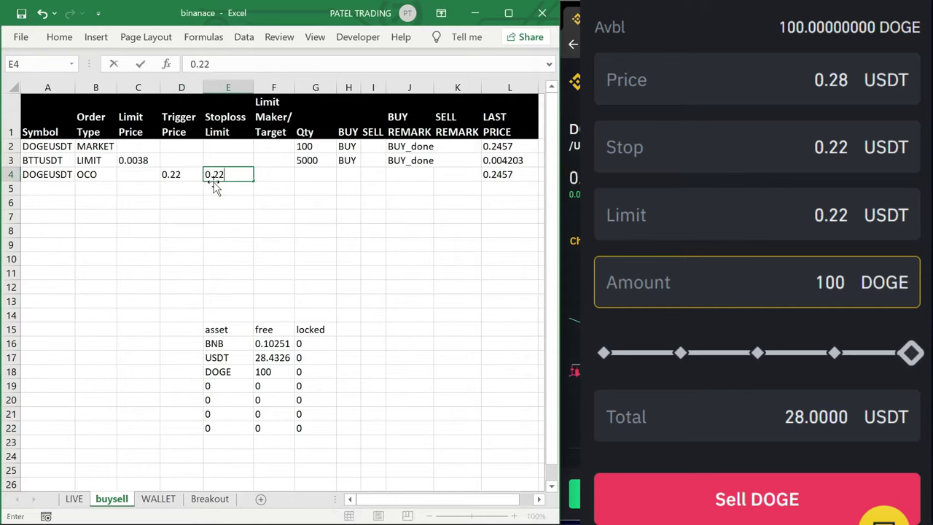
pyautogui.press('Tab')
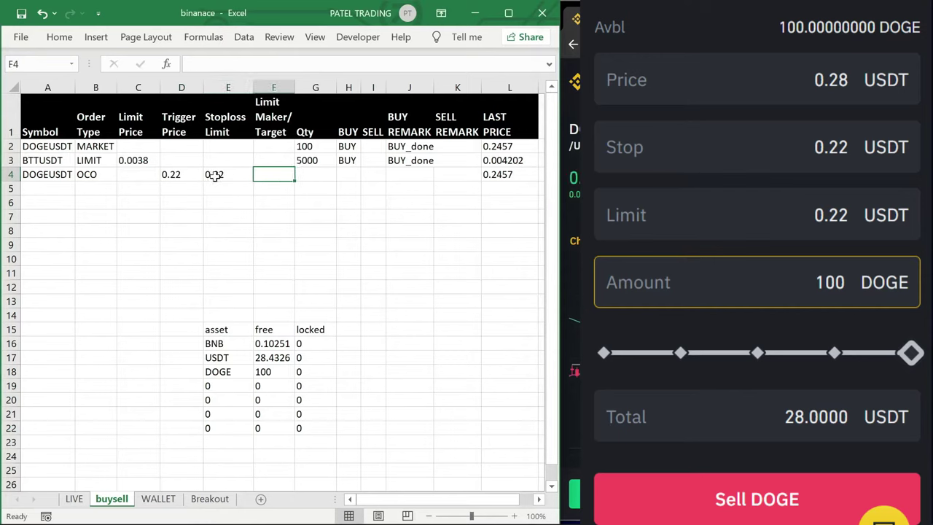
# Enter target 0.28, quantity 100 and the SELL signal in row 4.
pyautogui.click(230, 174)
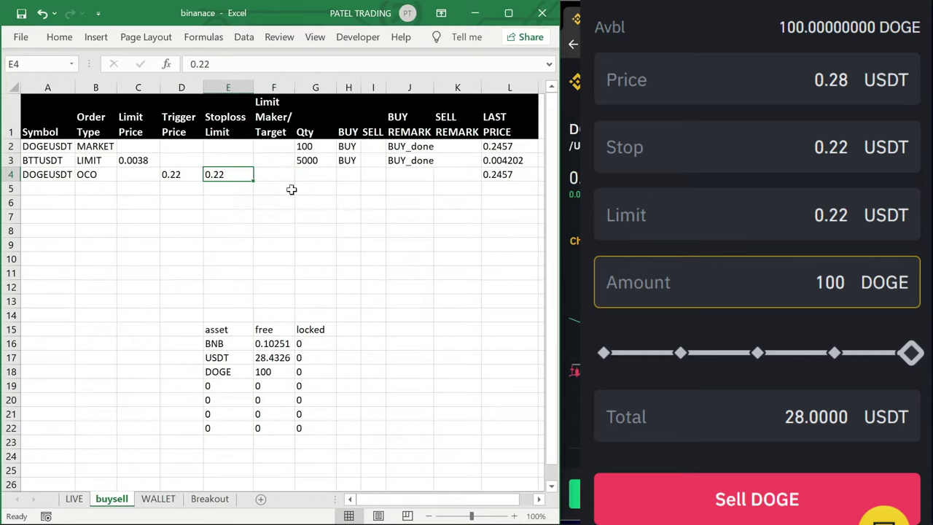
pyautogui.press('Tab')
pyautogui.write('.')
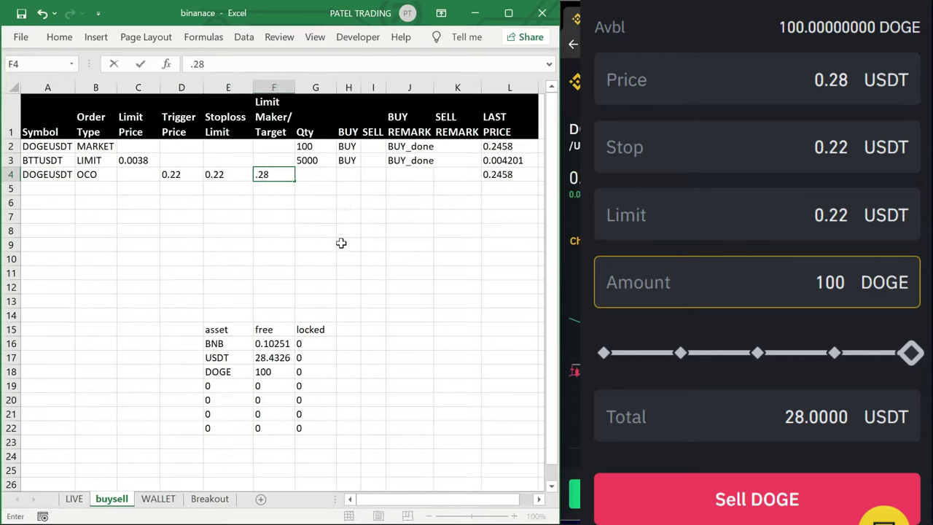
pyautogui.press('Tab')
pyautogui.click(267, 373)
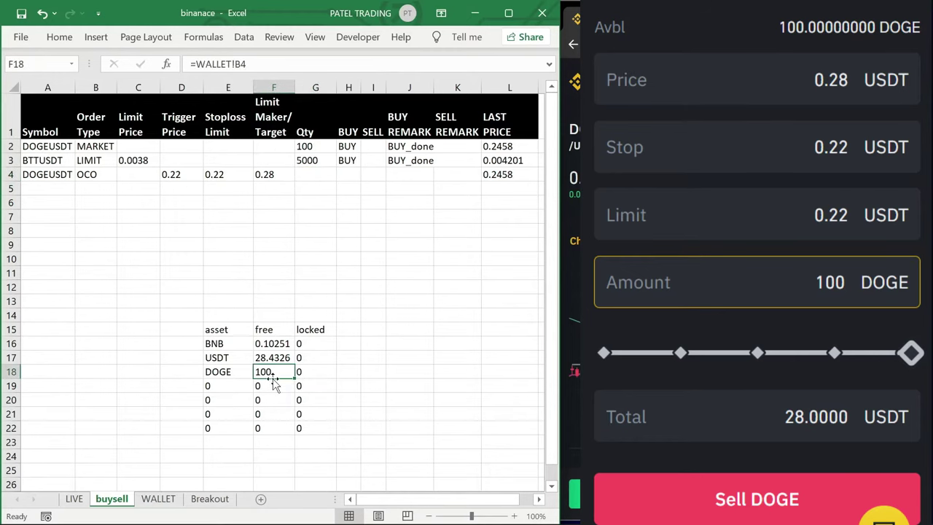
pyautogui.click(306, 178)
pyautogui.write('1')
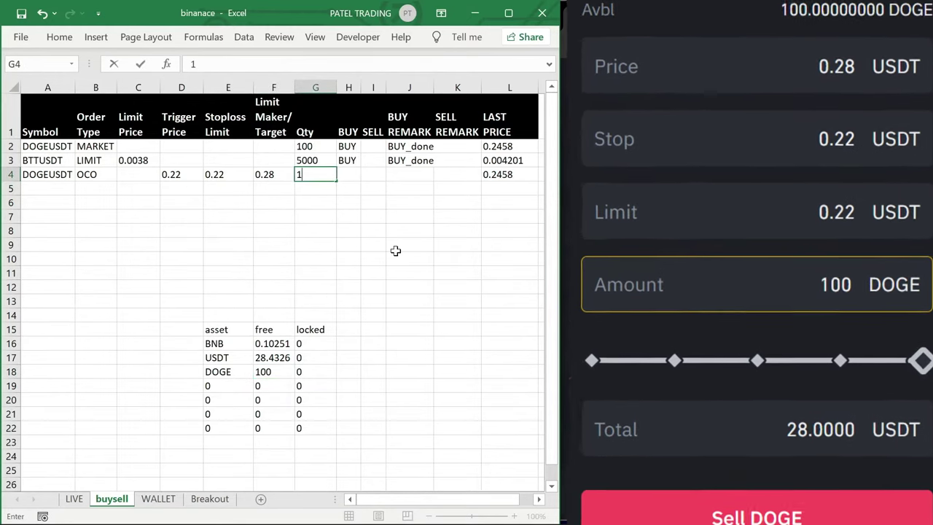
pyautogui.write('00')
pyautogui.press('Tab')
pyautogui.press('Tab')
pyautogui.write('SEL')
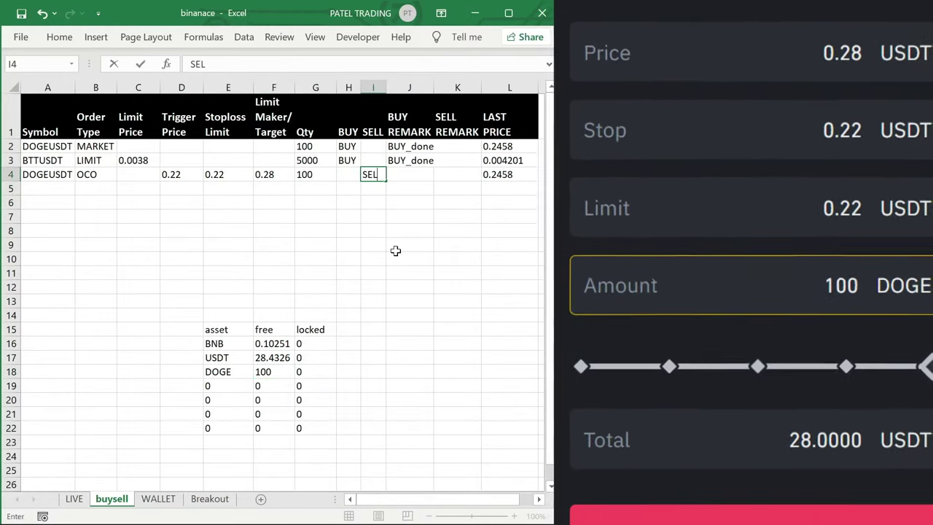
pyautogui.write('L')
pyautogui.press('Return')
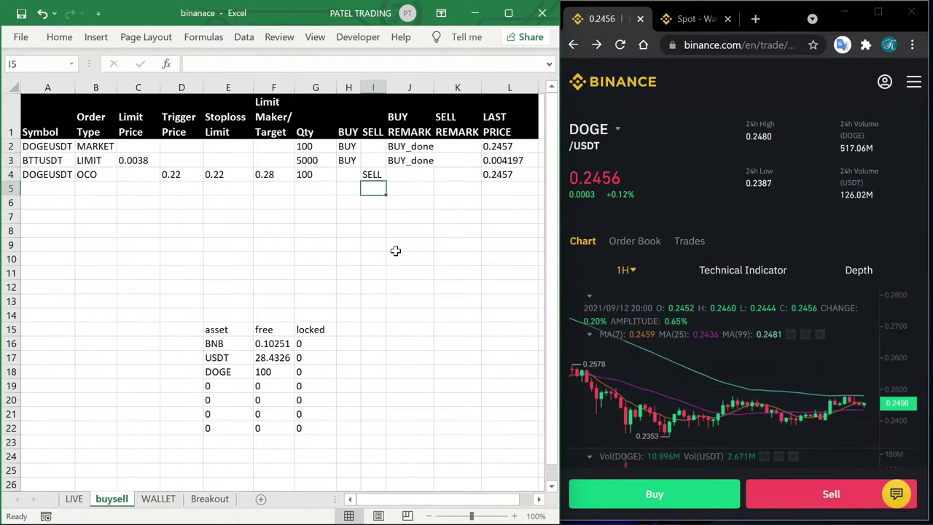
# Scroll to Binance's open orders and highlight the 0.2800 limit maker and 0.2200 stop-loss orders.
pyautogui.scroll(-1, 686, 321)
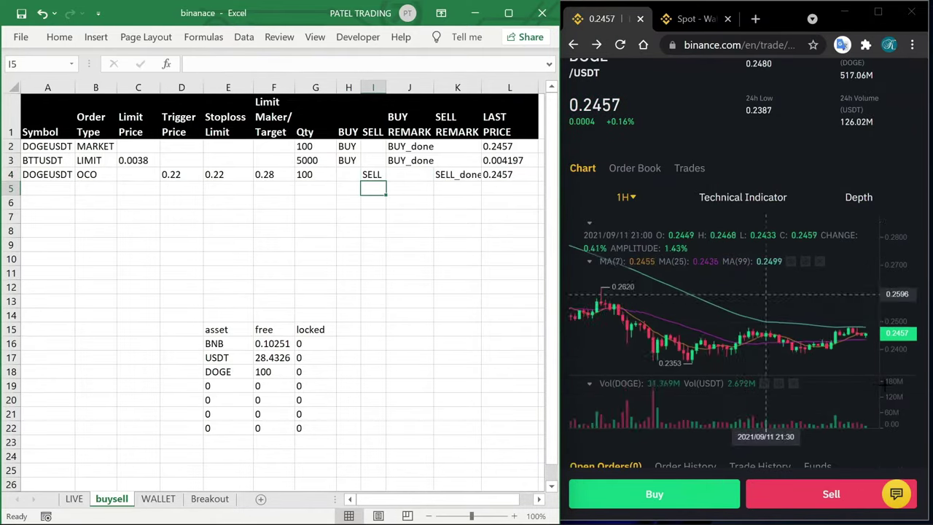
pyautogui.scroll(-2, 868, 376)
pyautogui.scroll(-2, 737, 340)
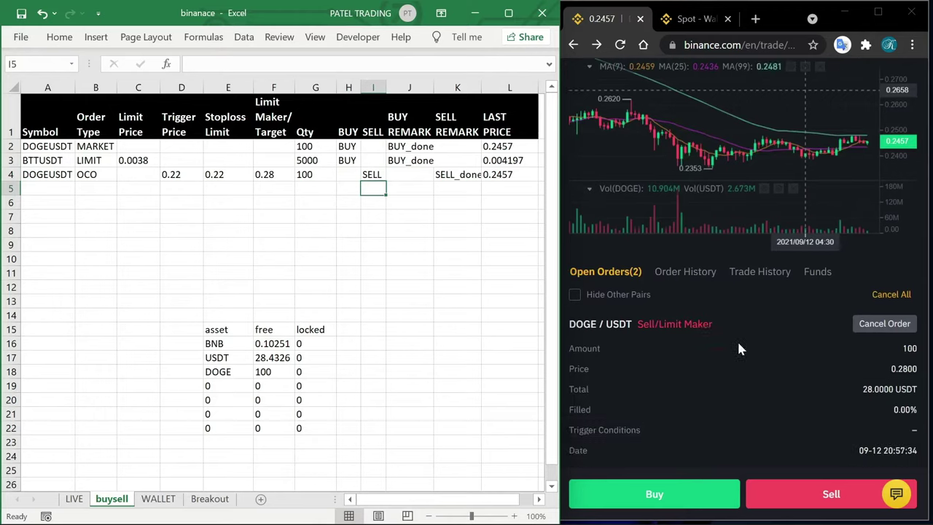
pyautogui.scroll(-1, 745, 245)
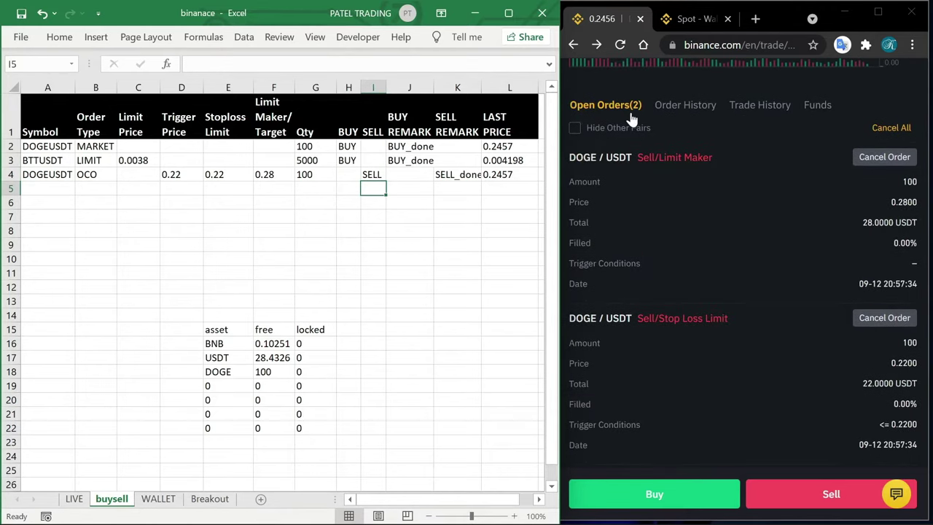
pyautogui.doubleClick(669, 156)
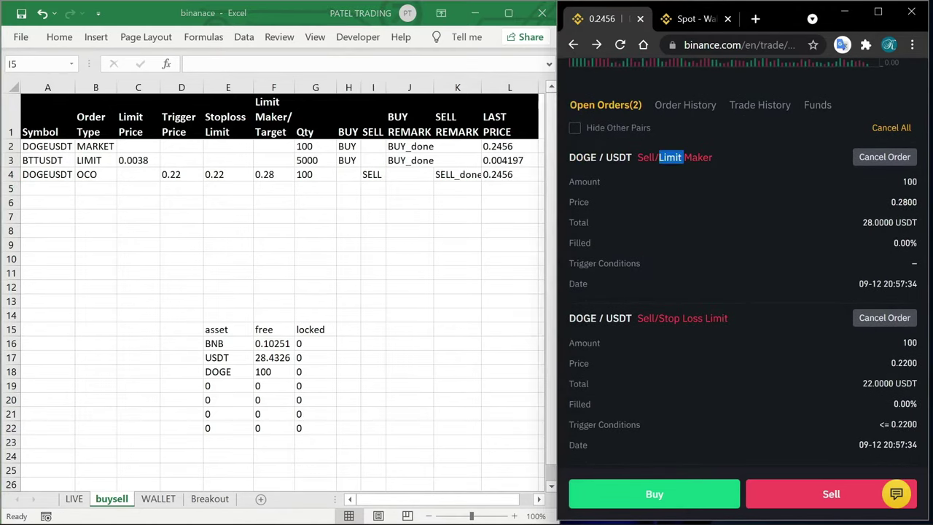
pyautogui.doubleClick(904, 202)
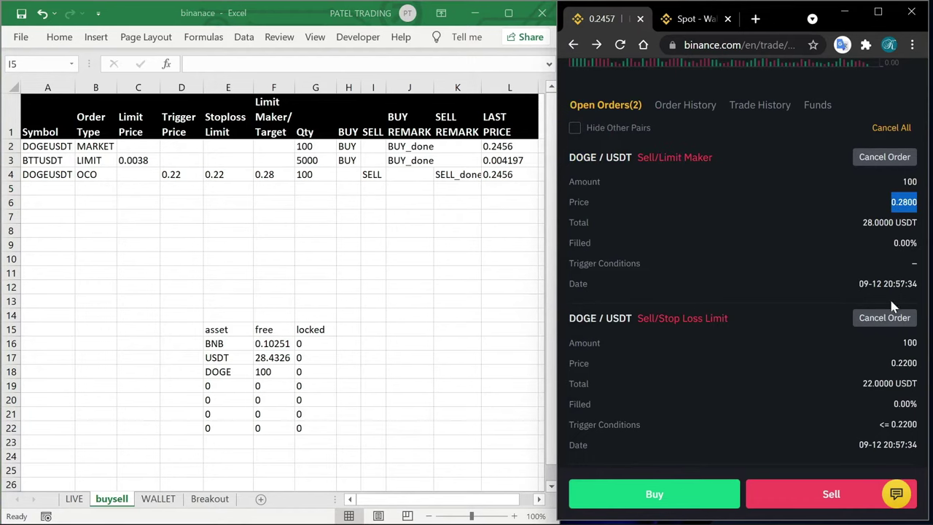
pyautogui.moveTo(920, 363); pyautogui.dragTo(767, 353)
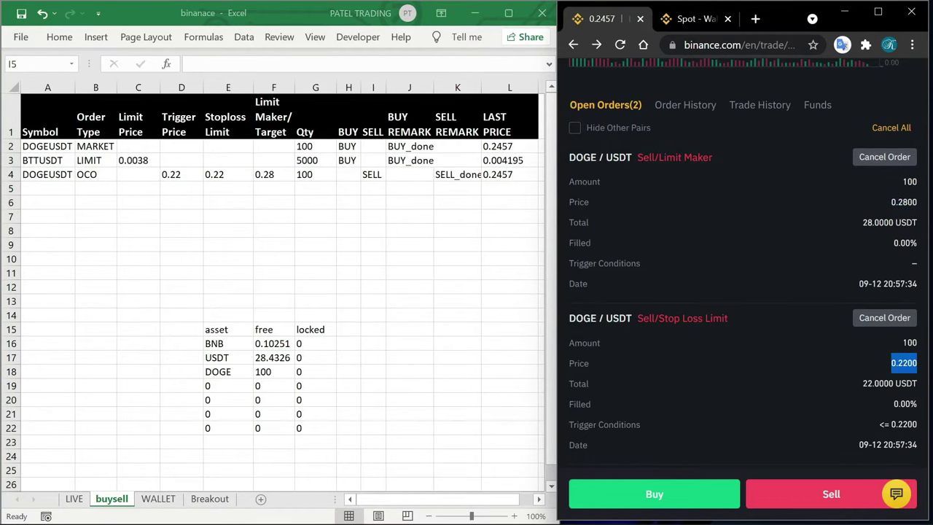
# Back in Excel, check row 4's OCO type and SELL signal, then select the next empty row.
pyautogui.click(373, 174)
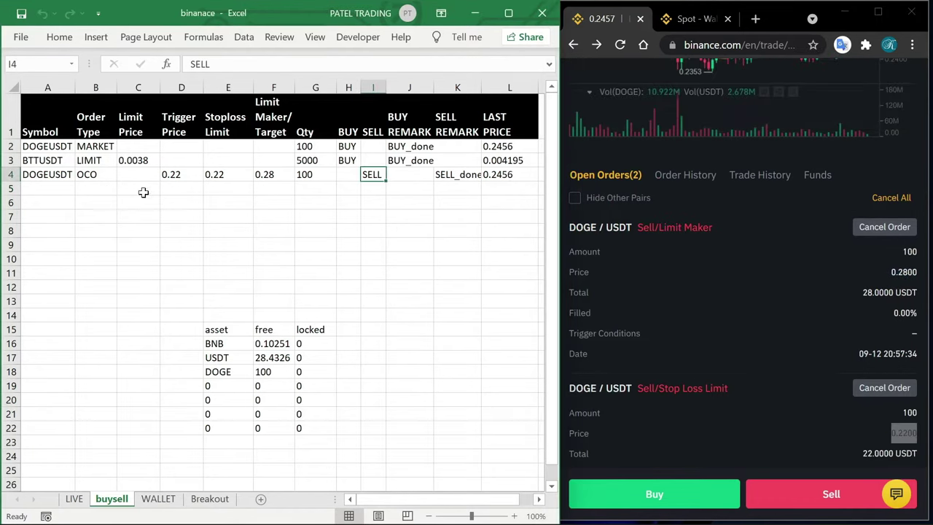
pyautogui.click(93, 175)
pyautogui.click(372, 175)
pyautogui.click(53, 188)
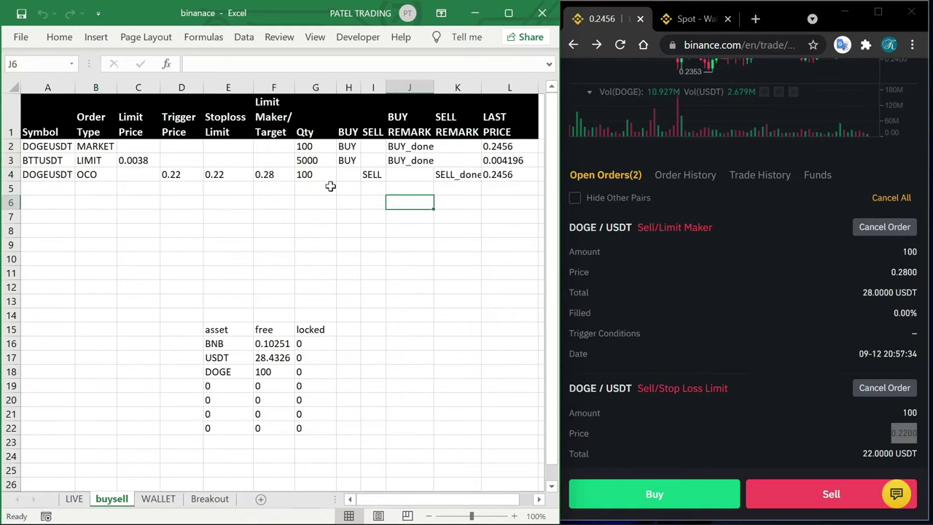
# Start row 5 as a BTTUSDT order with order type OCO.
pyautogui.click(231, 184)
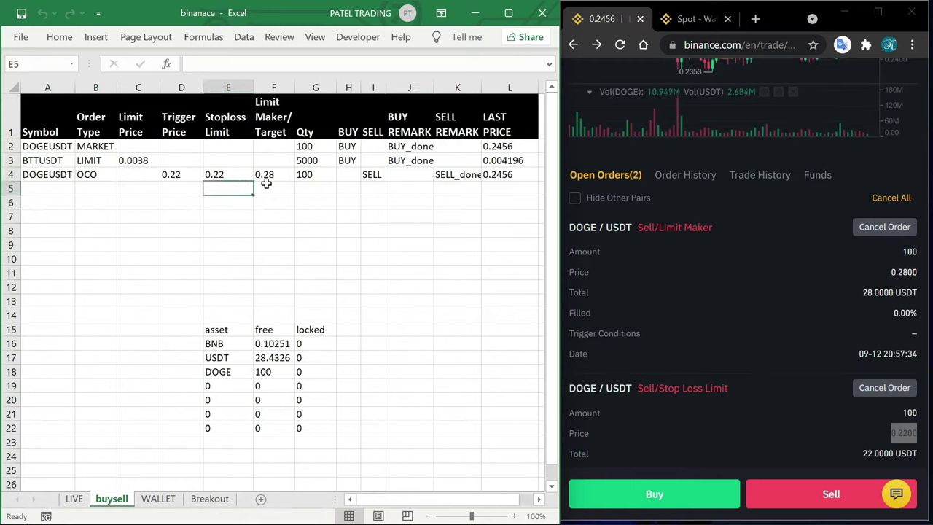
pyautogui.click(187, 188)
pyautogui.click(52, 188)
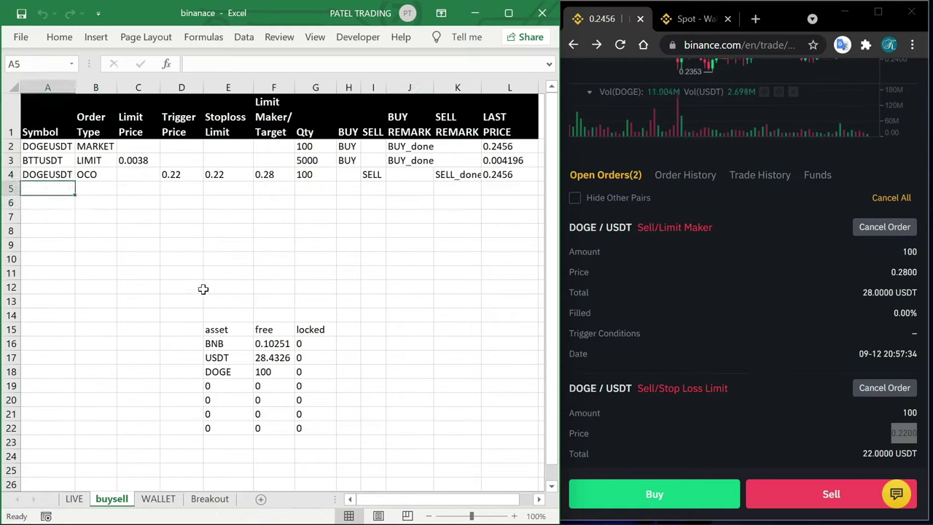
pyautogui.write('BTT')
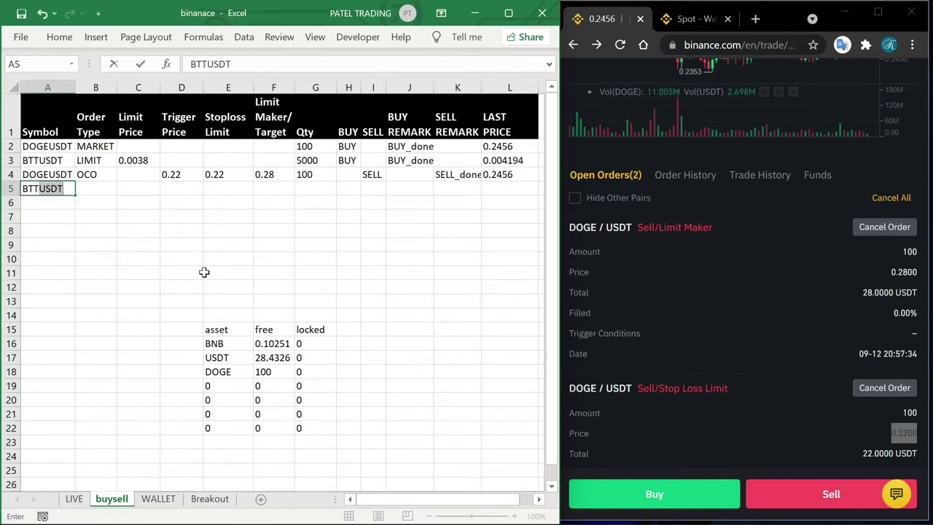
pyautogui.press('Return')
pyautogui.press('Up')
pyautogui.press('Right')
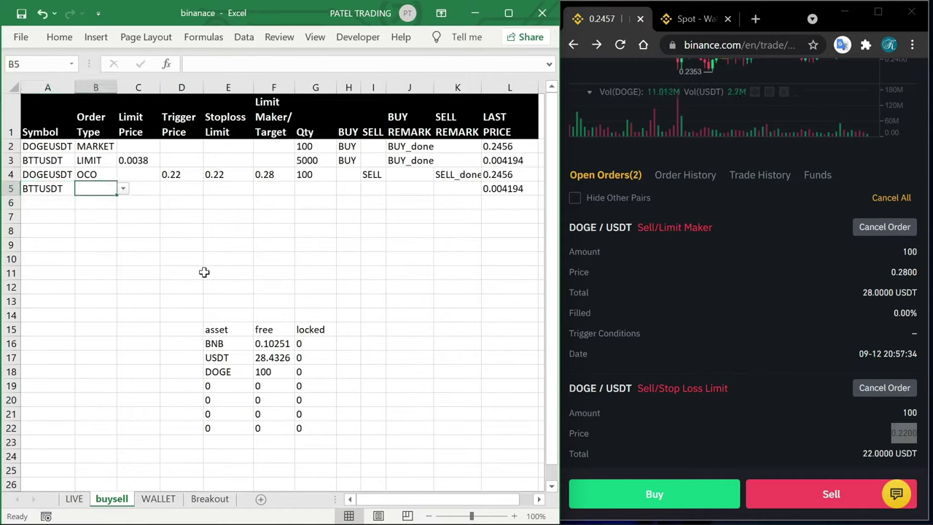
pyautogui.click(123, 189)
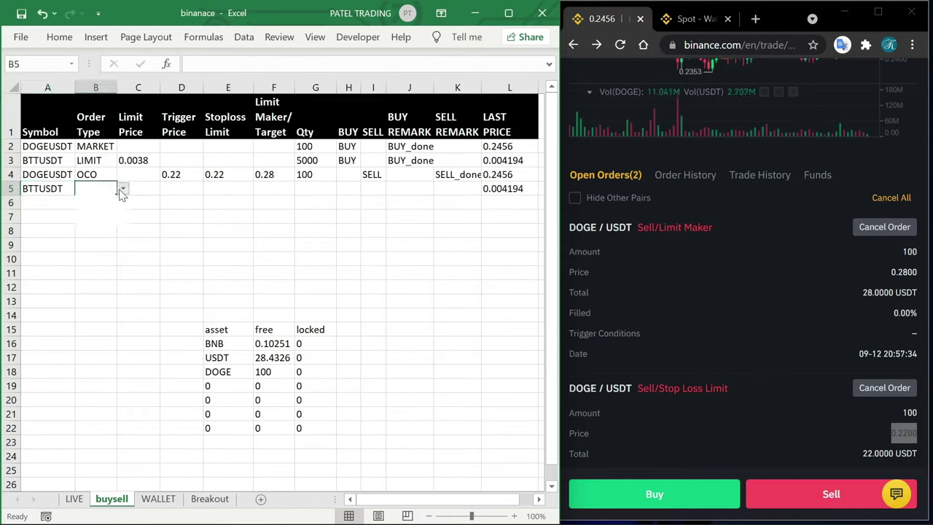
pyautogui.click(94, 221)
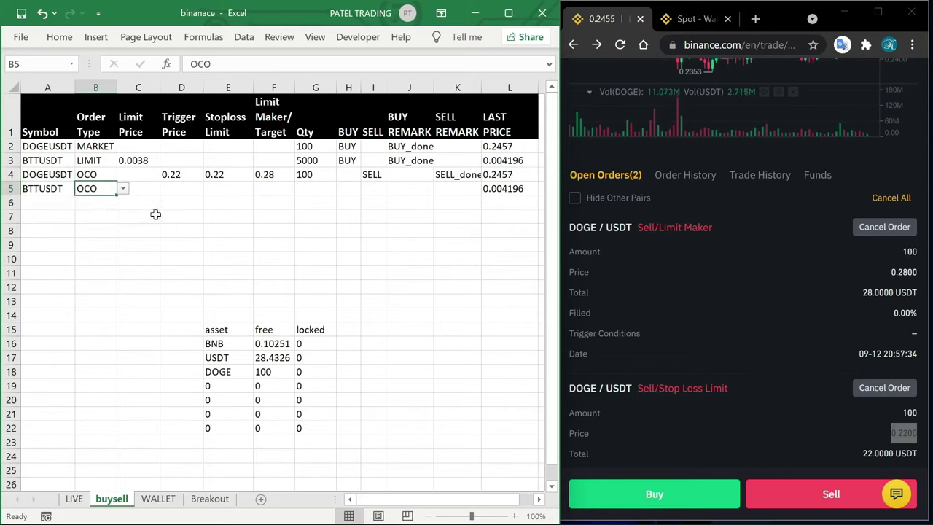
# Check the last price formula and enter a 0.0039 target price for BTTUSDT.
pyautogui.click(178, 191)
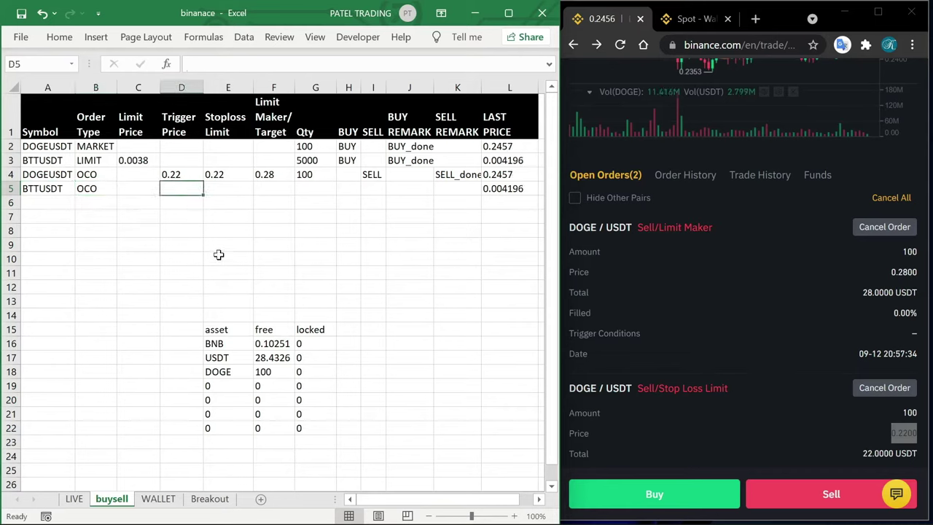
pyautogui.click(512, 190)
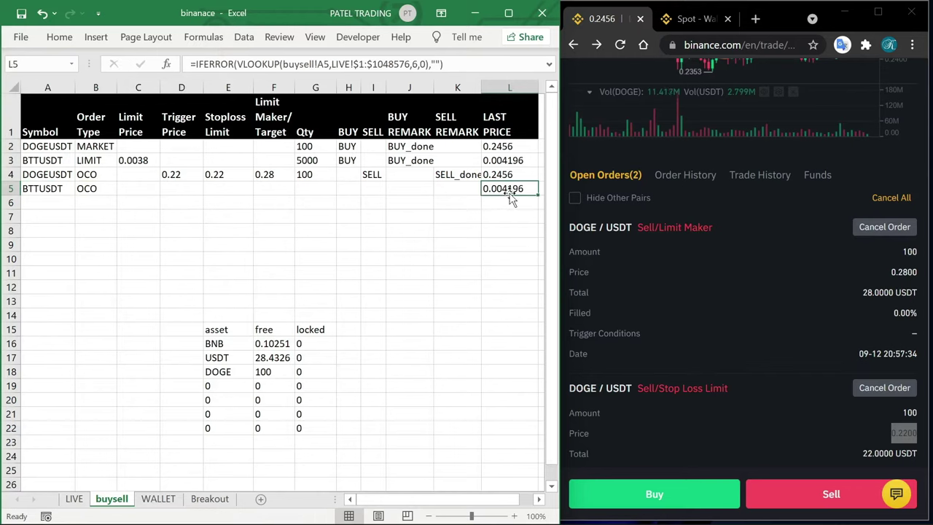
pyautogui.click(268, 189)
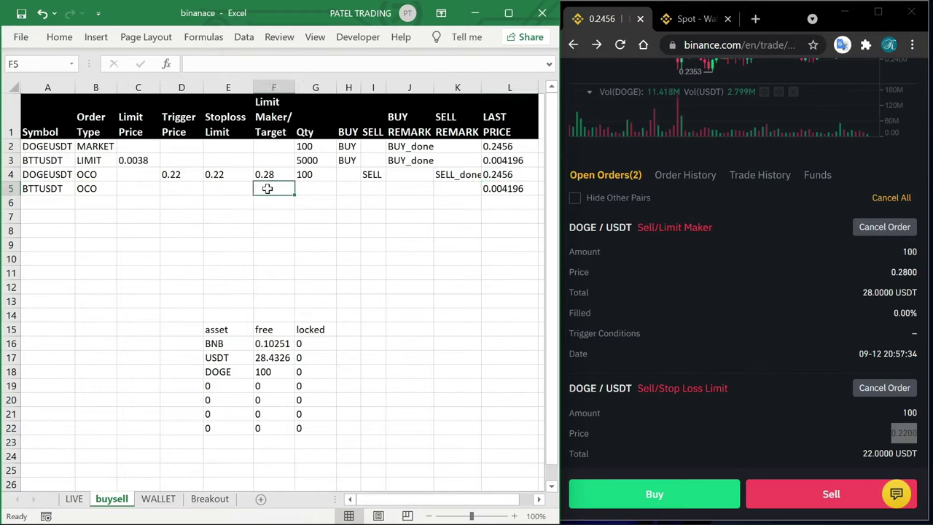
pyautogui.click(277, 178)
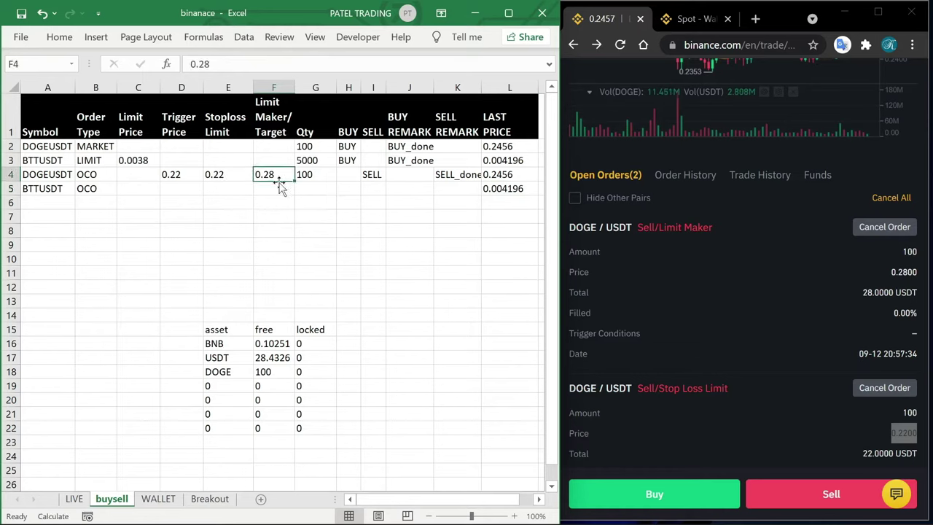
pyautogui.click(278, 189)
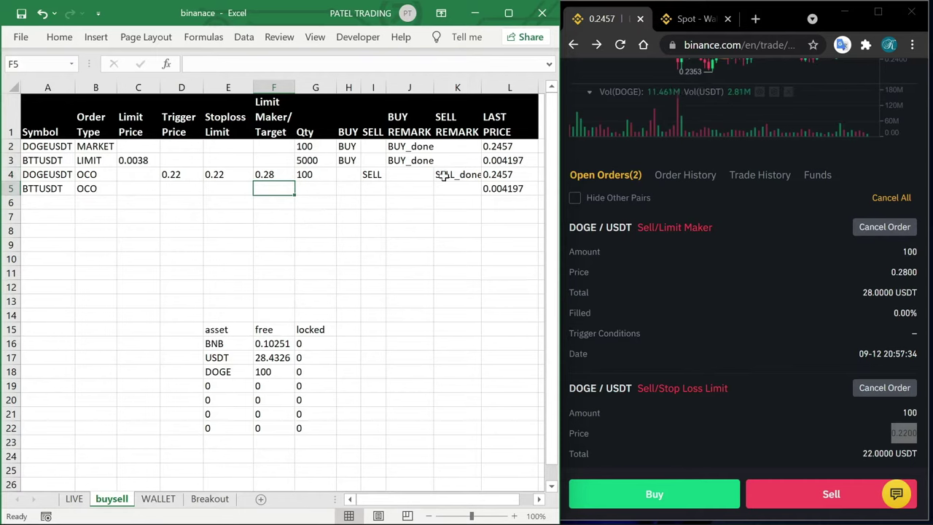
pyautogui.click(515, 187)
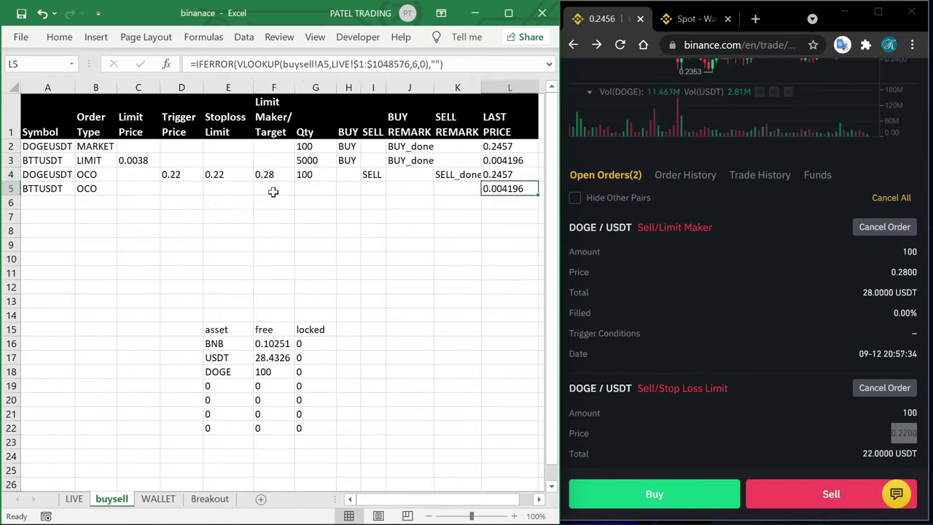
pyautogui.click(273, 191)
pyautogui.write('0.00')
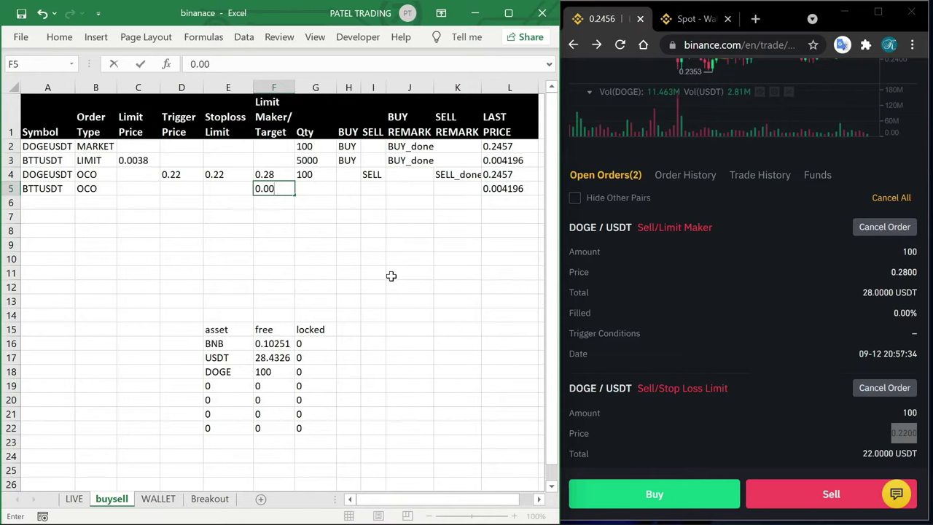
pyautogui.write('39')
pyautogui.press('Left')
pyautogui.press('Left')
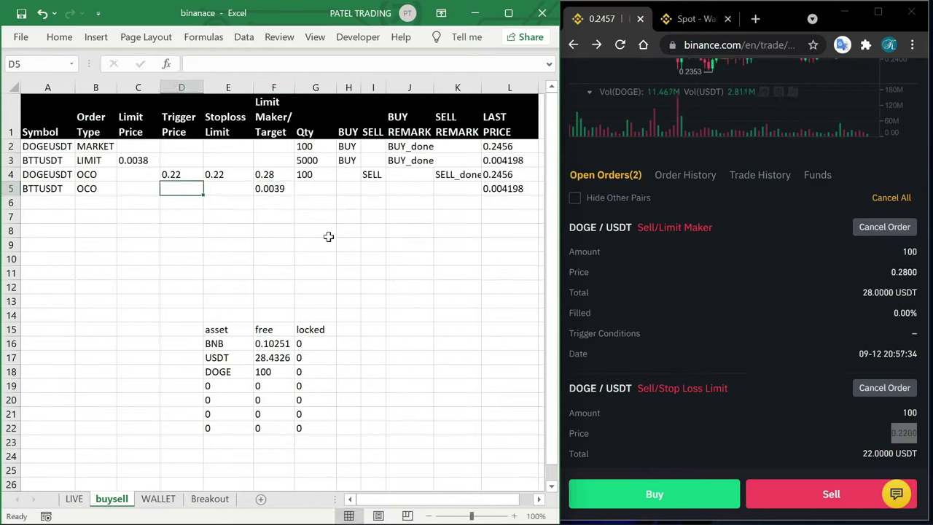
# Enter trigger and stop-loss 0.0045, quantity 4500 and BUY in row 5.
pyautogui.write('0.')
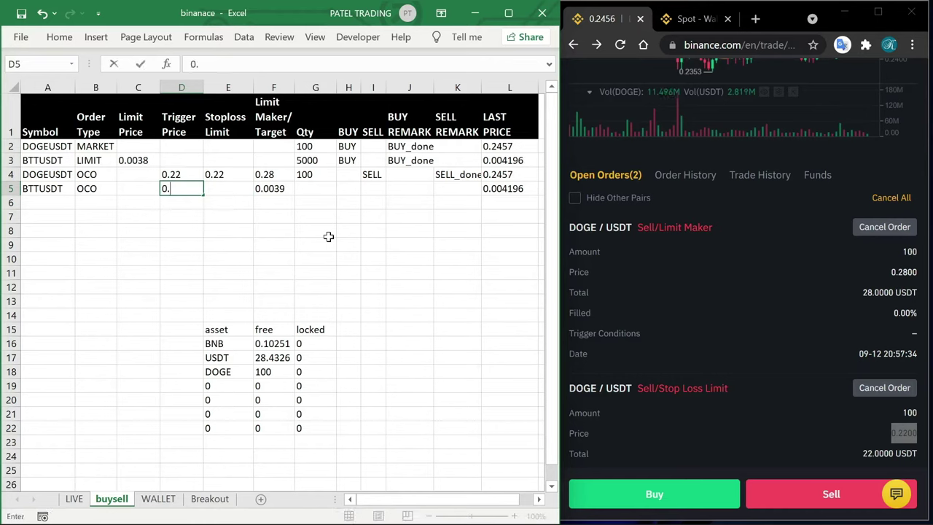
pyautogui.write('0045')
pyautogui.press('Tab')
pyautogui.write('.')
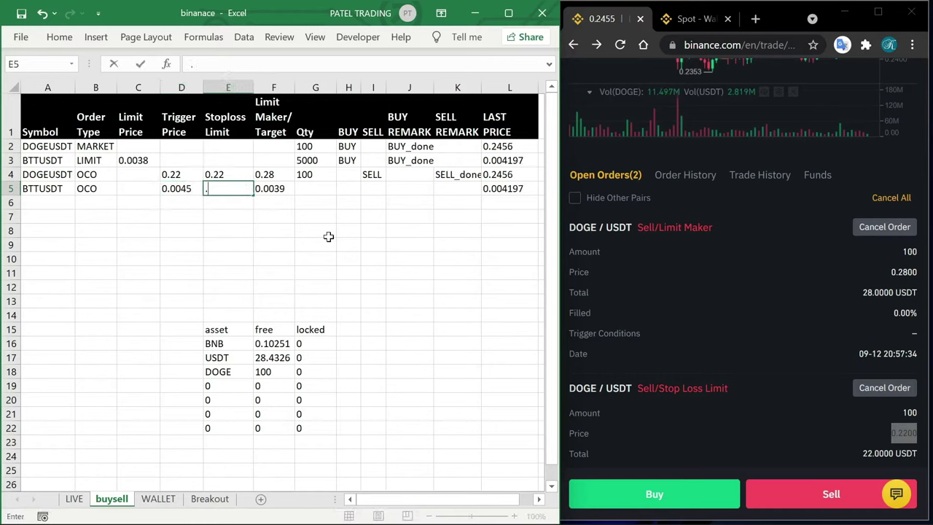
pyautogui.write('0045')
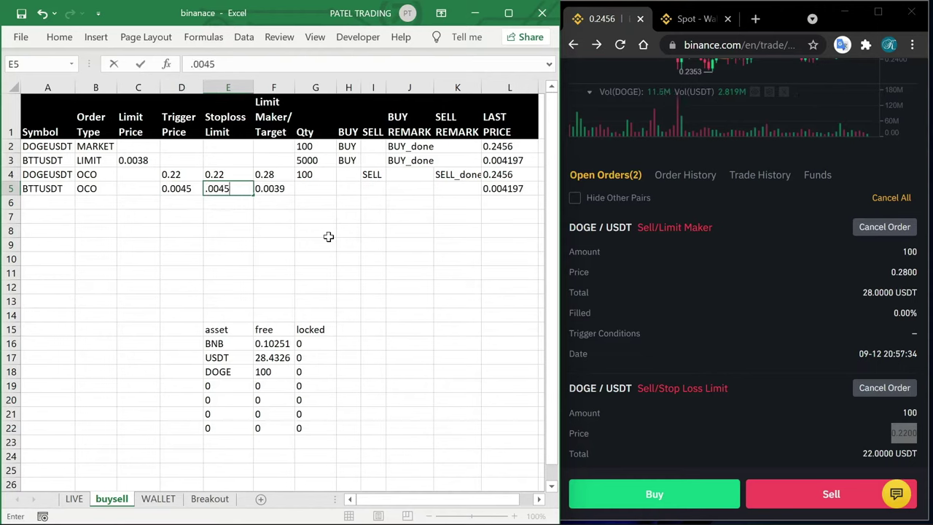
pyautogui.click(348, 191)
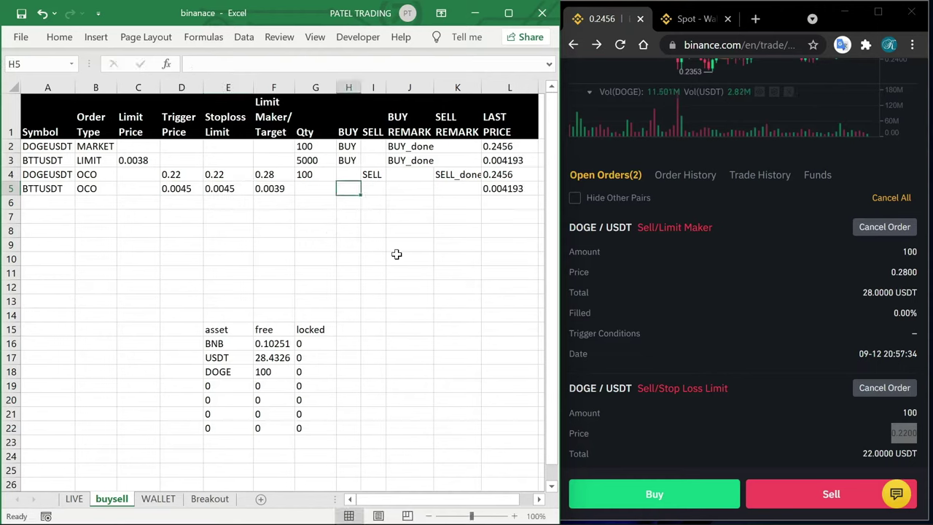
pyautogui.press('Left')
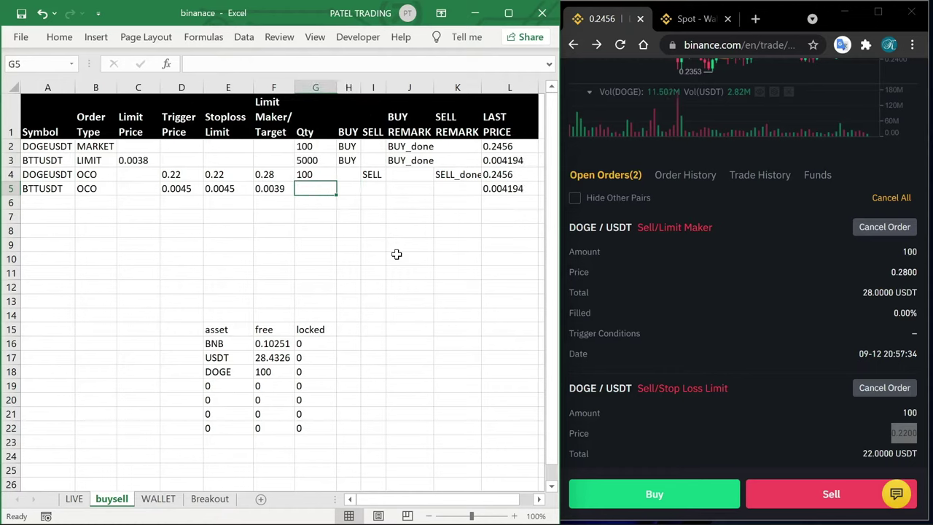
pyautogui.press('Right')
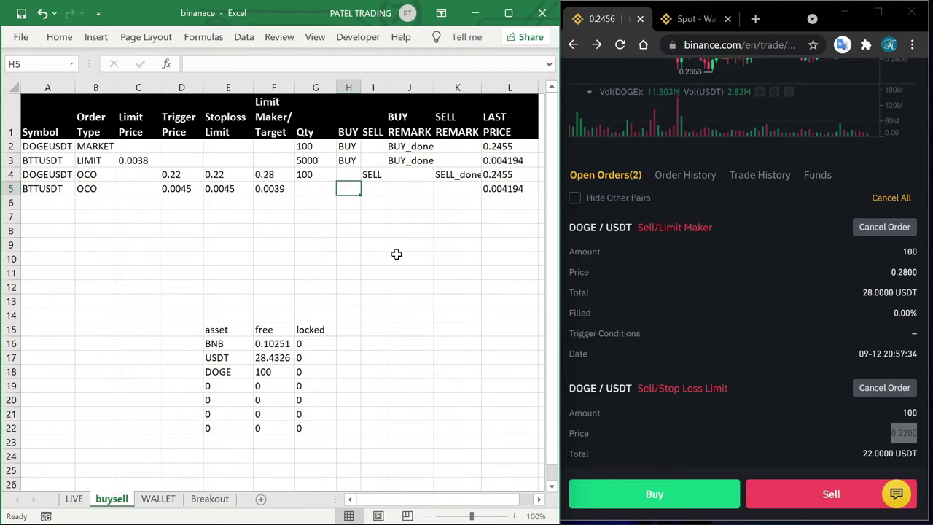
pyautogui.press('Left')
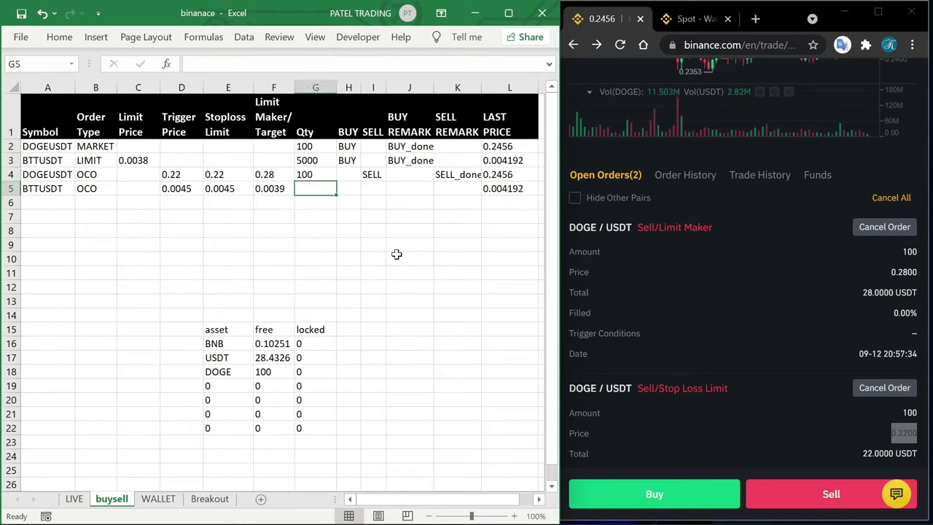
pyautogui.write('4500')
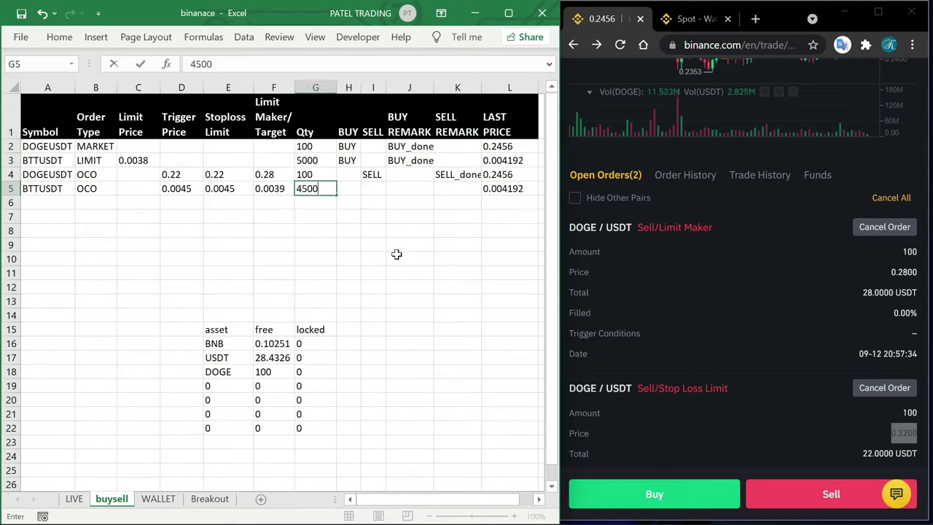
pyautogui.press('Right')
pyautogui.write('BU')
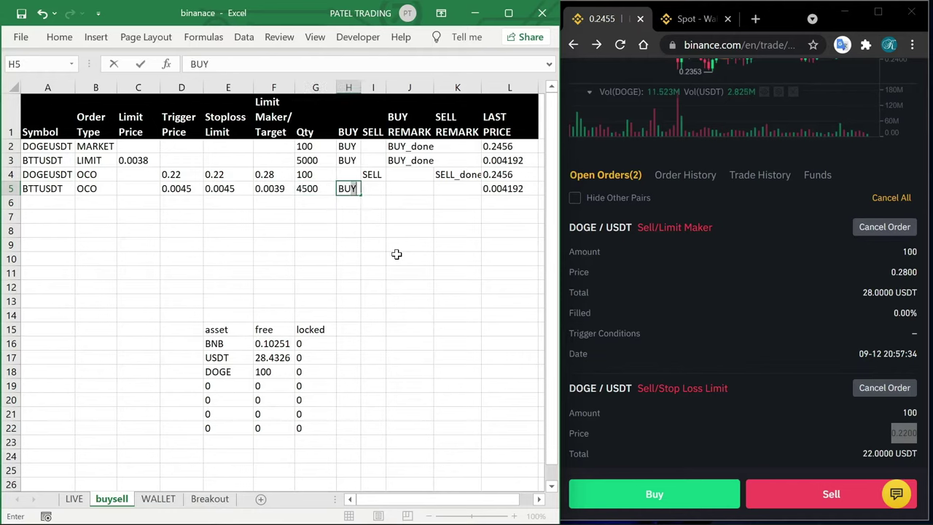
pyautogui.press('Return')
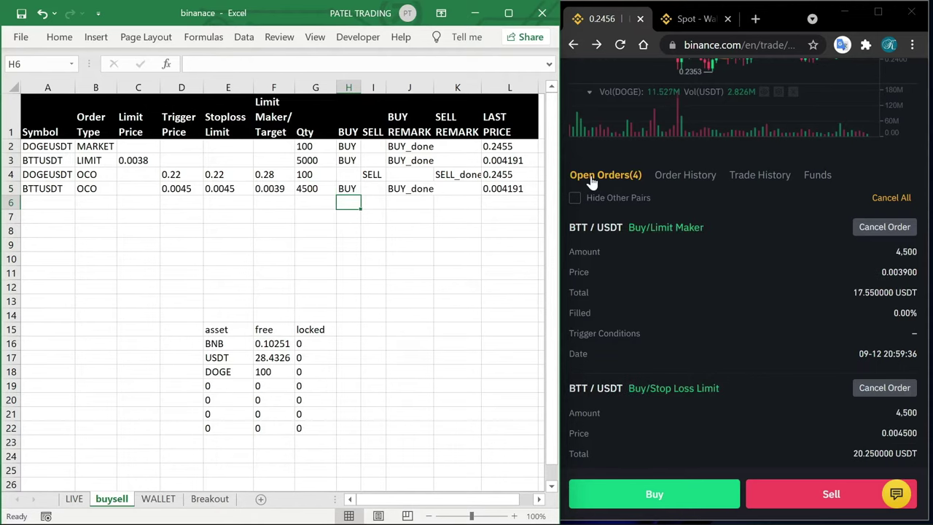
pyautogui.scroll(-1, 652, 298)
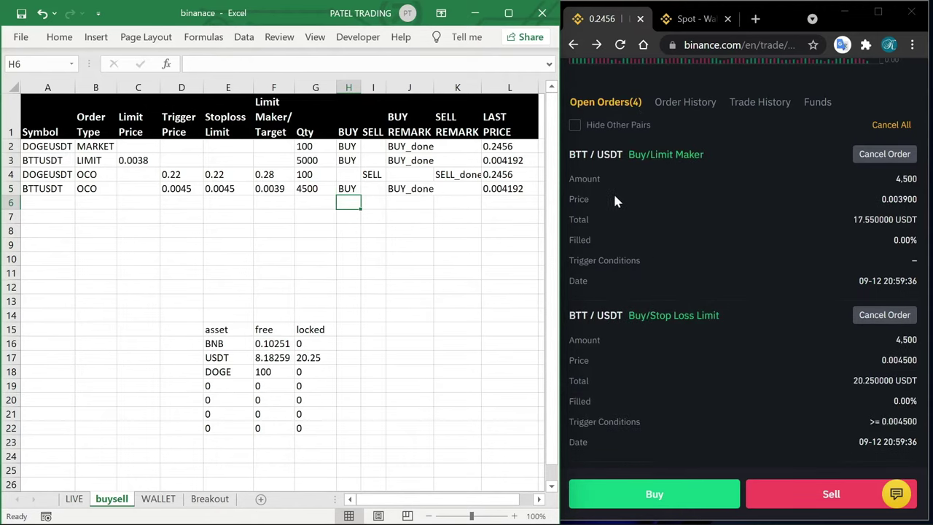
pyautogui.doubleClick(898, 360)
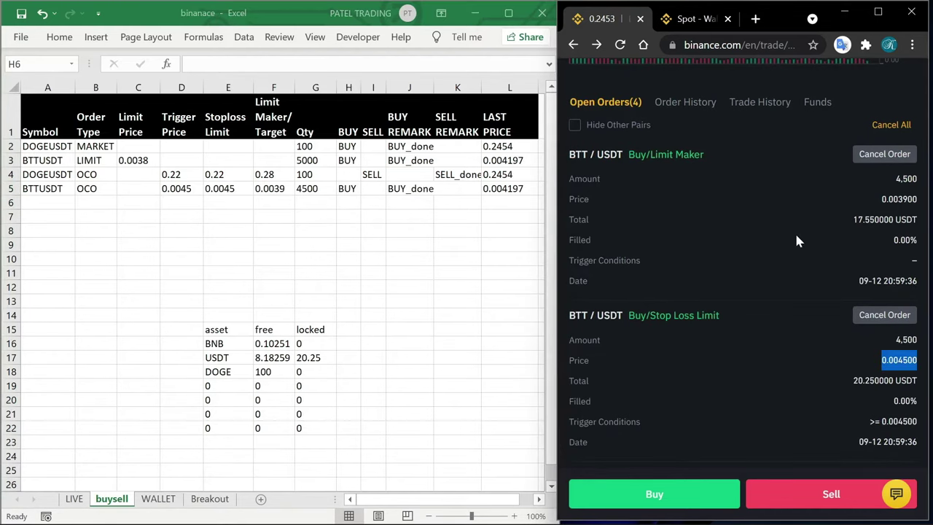
pyautogui.scroll(-1, 797, 243)
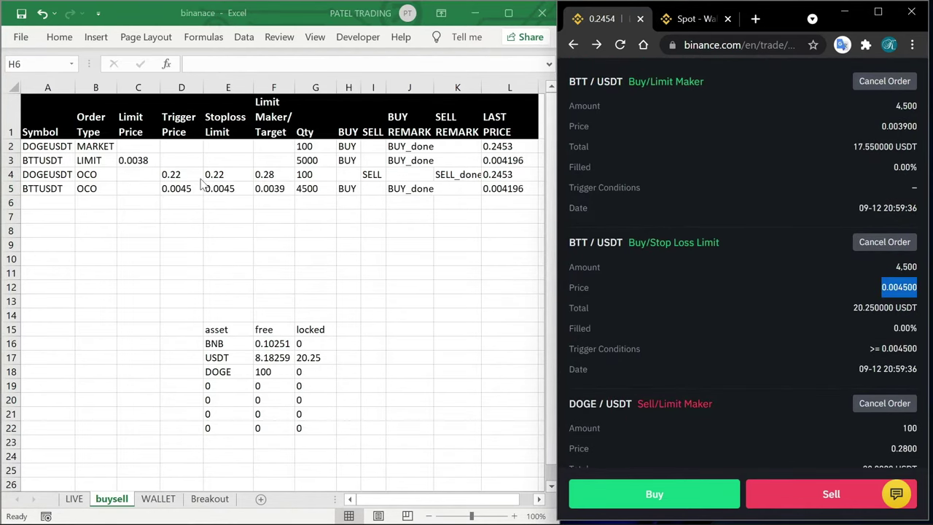
pyautogui.click(225, 191)
pyautogui.click(225, 191)
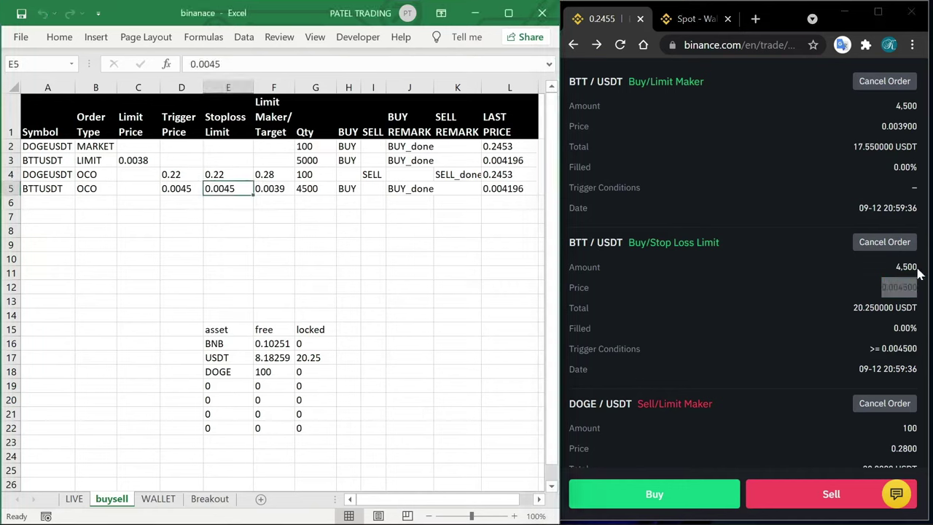
pyautogui.click(894, 299)
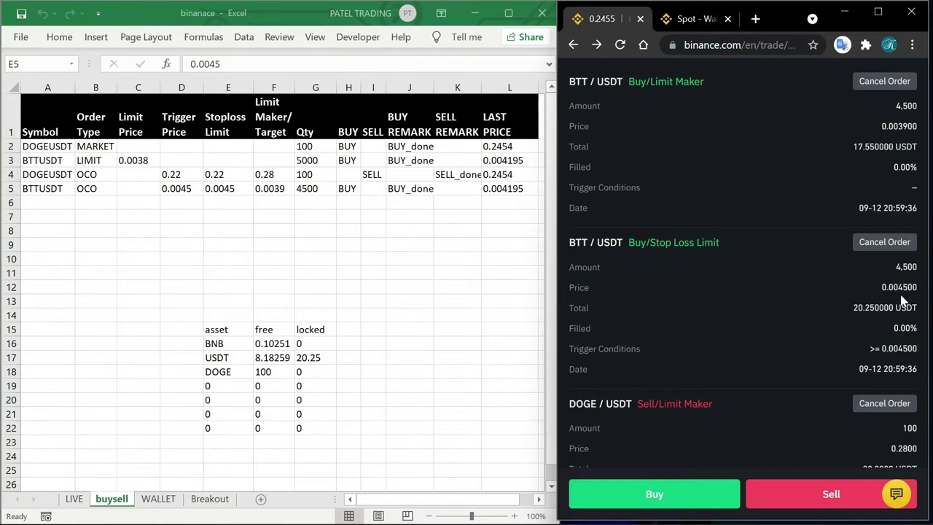
pyautogui.doubleClick(899, 126)
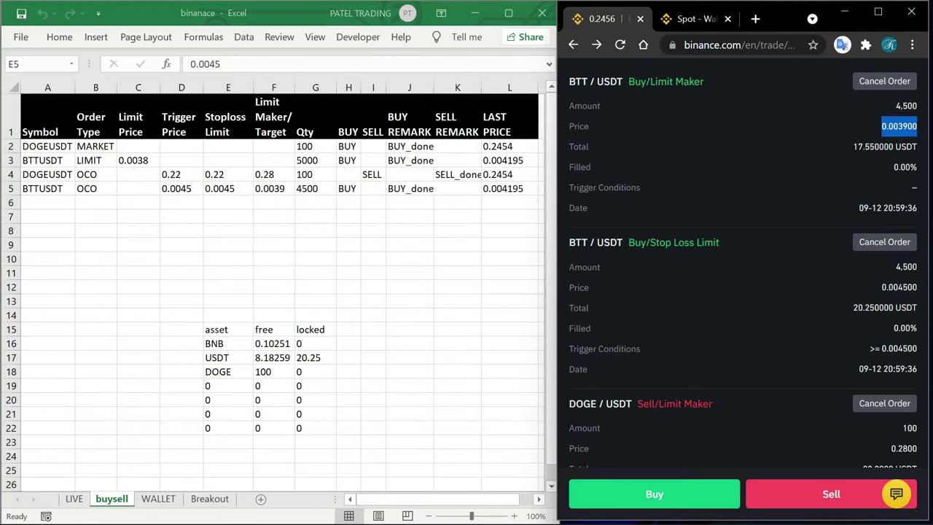
# Cancel all open orders on Binance and confirm.
pyautogui.scroll(5, 924, 416)
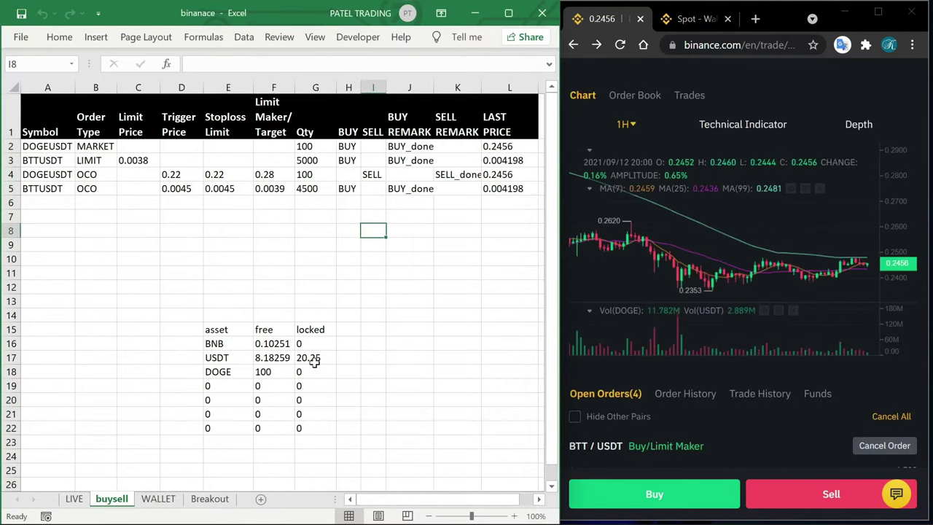
pyautogui.click(892, 417)
pyautogui.click(794, 319)
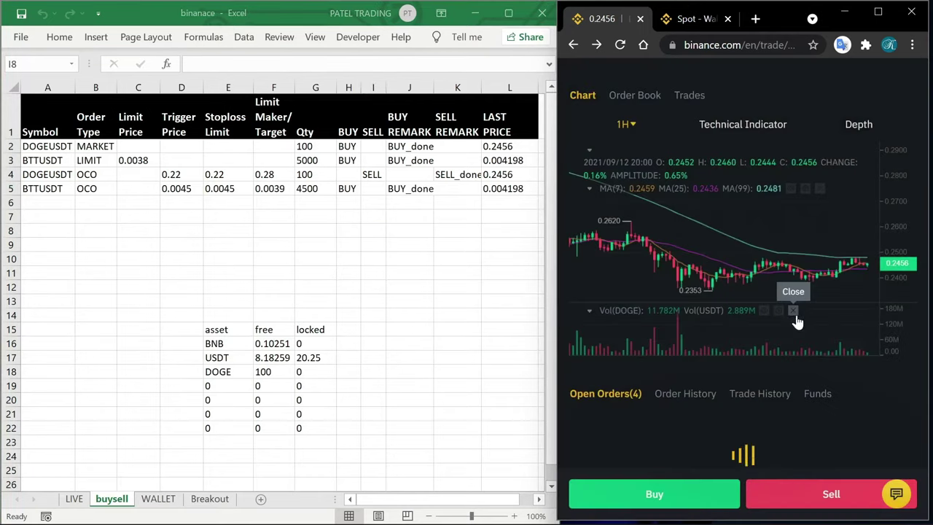
# Show Binance's order history and check the DOGE free balance in Excel.
pyautogui.scroll(-2, 469, 307)
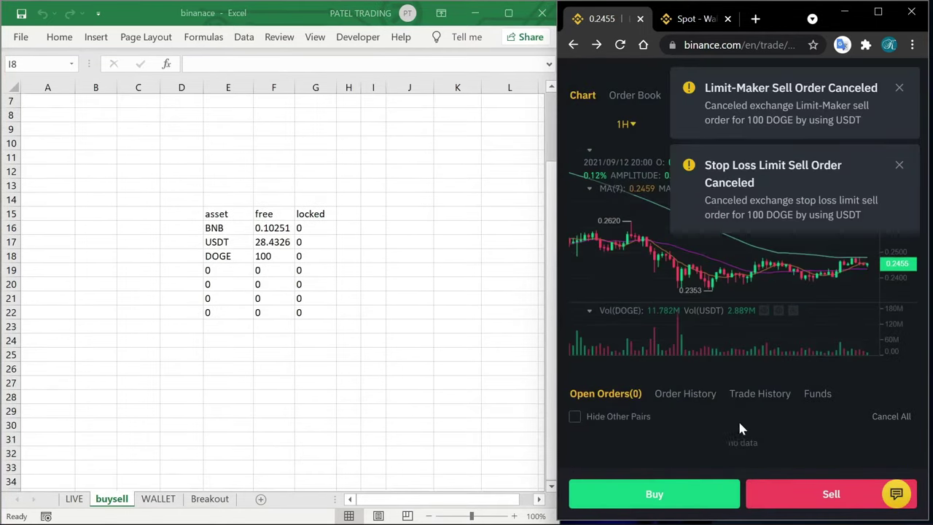
pyautogui.click(685, 393)
pyautogui.scroll(2, 343, 306)
pyautogui.click(226, 372)
pyautogui.click(274, 371)
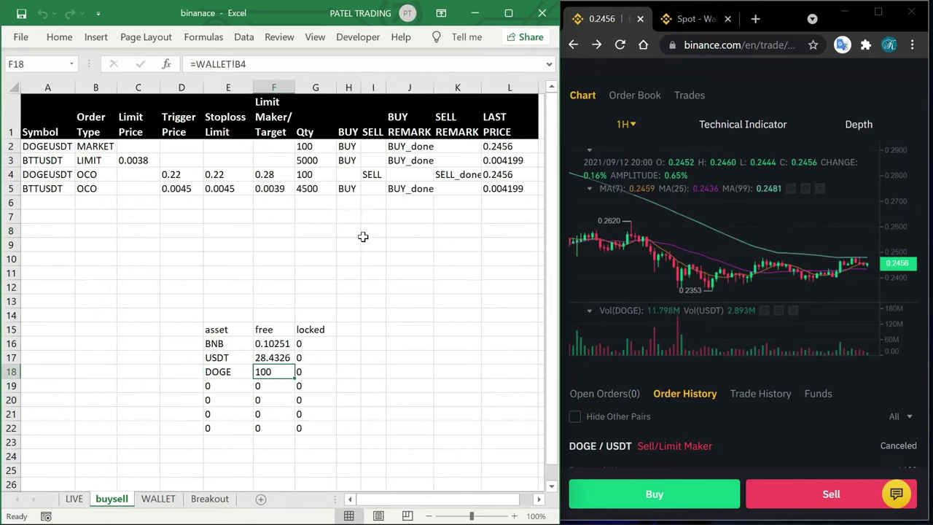
# Review the DOGEUSDT MARKET row with quantity 100 and enter SELL in I2.
pyautogui.click(54, 146)
pyautogui.click(82, 149)
pyautogui.click(53, 147)
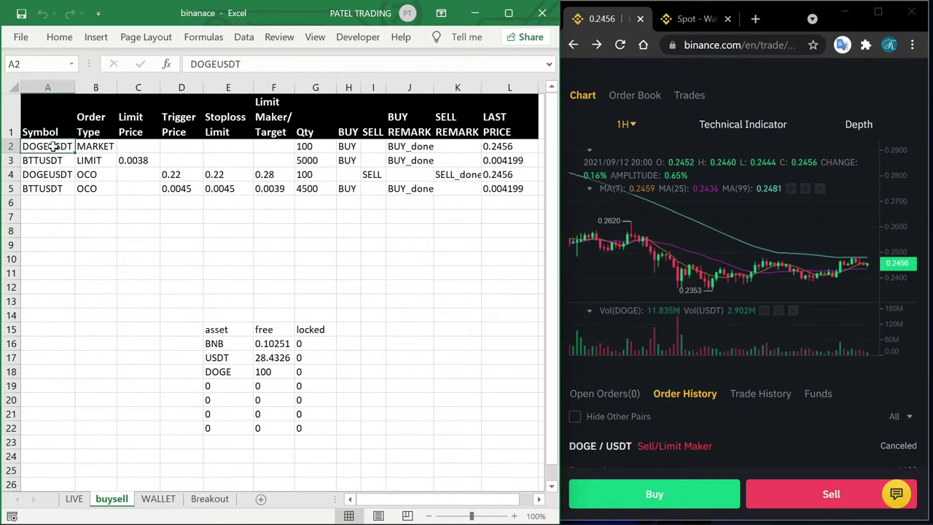
pyautogui.click(108, 148)
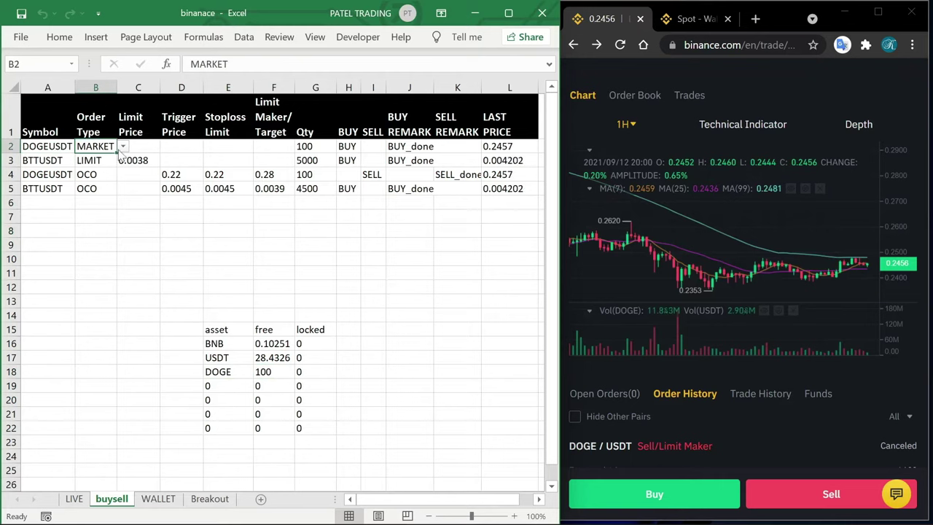
pyautogui.click(315, 149)
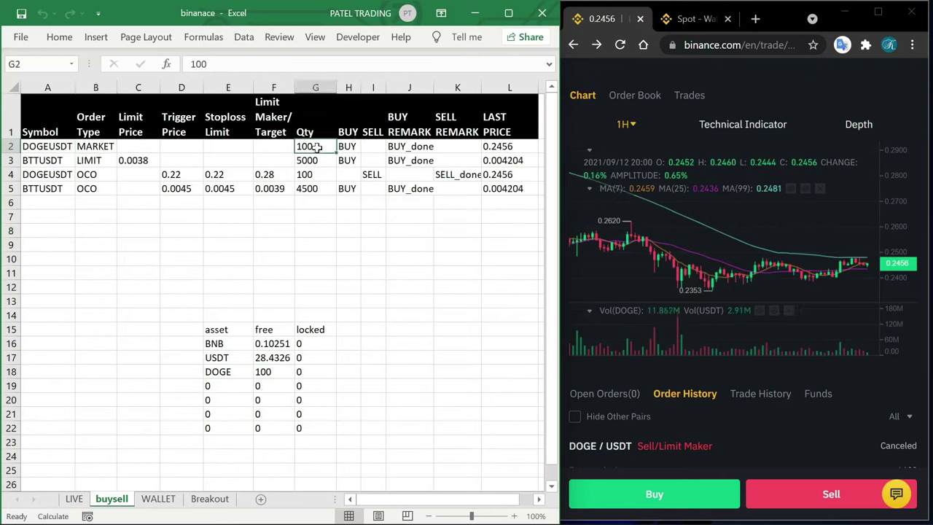
pyautogui.click(373, 148)
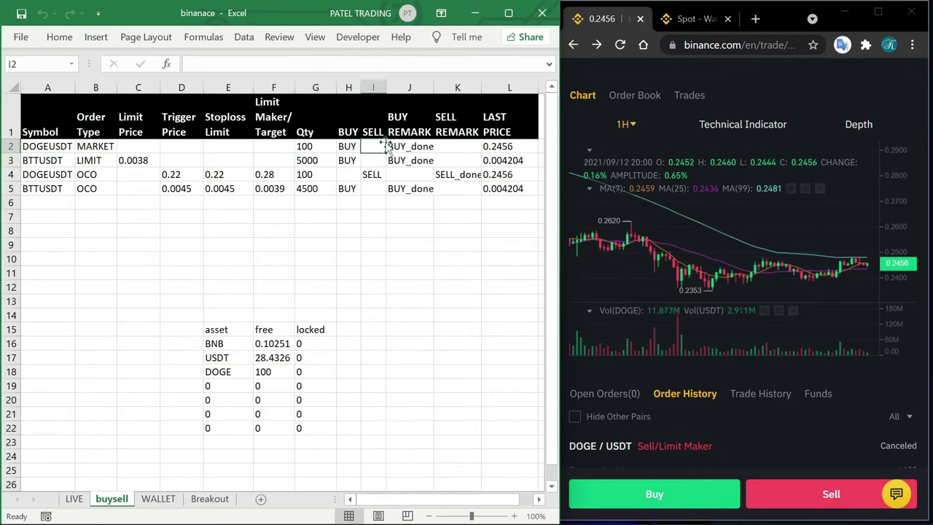
pyautogui.write('SELL')
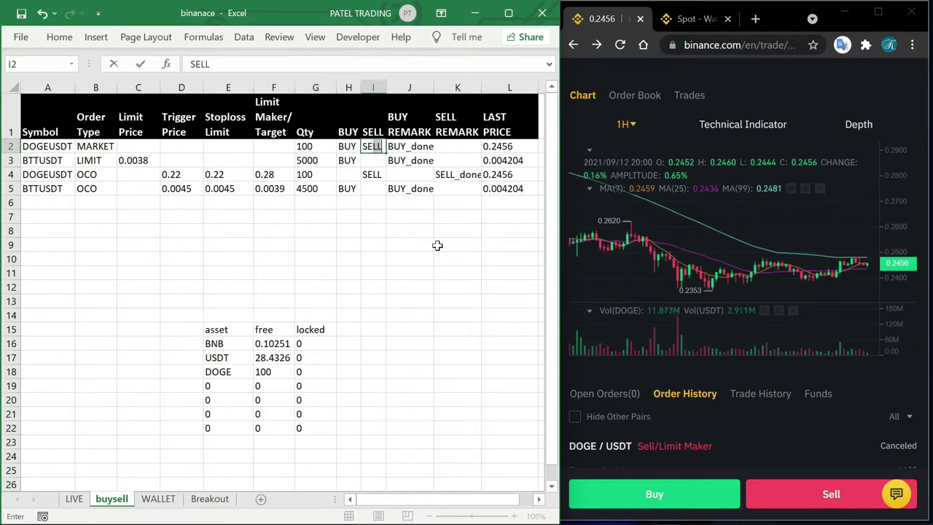
pyautogui.press('Return')
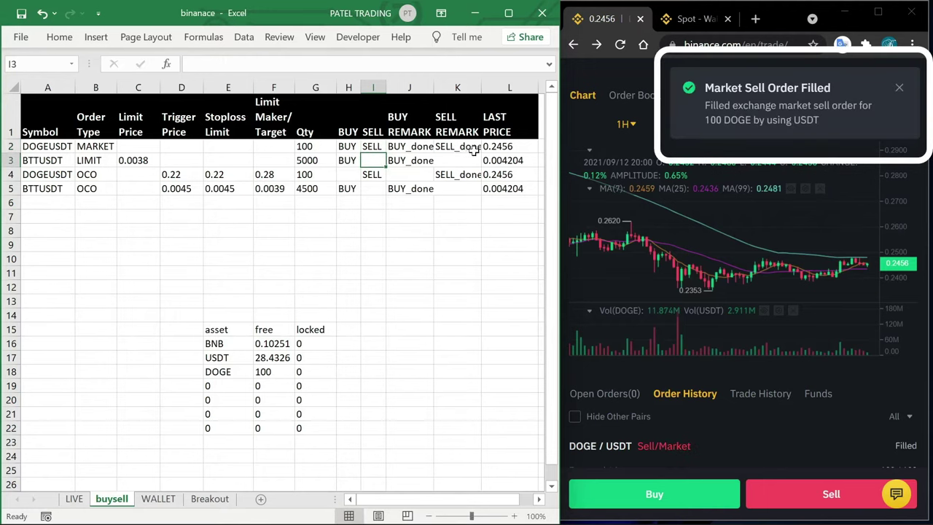
# Clear the old wallet rows A2:C7 on the WALLET sheet.
pyautogui.click(158, 499)
pyautogui.moveTo(53, 115); pyautogui.dragTo(302, 212)
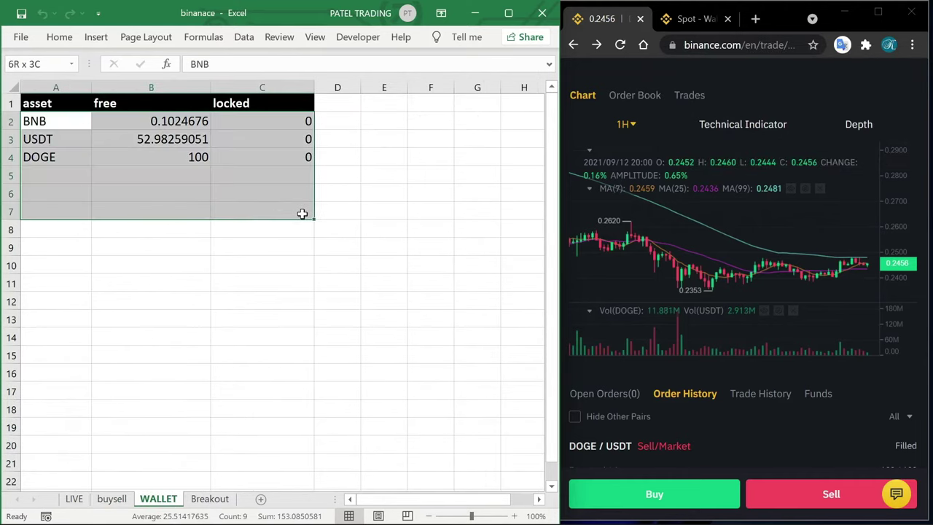
pyautogui.press('Delete')
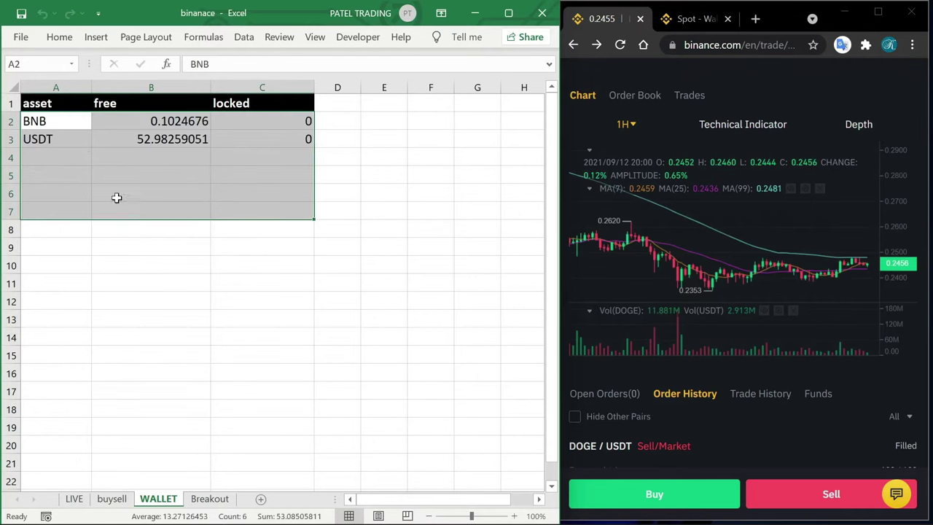
pyautogui.click(369, 169)
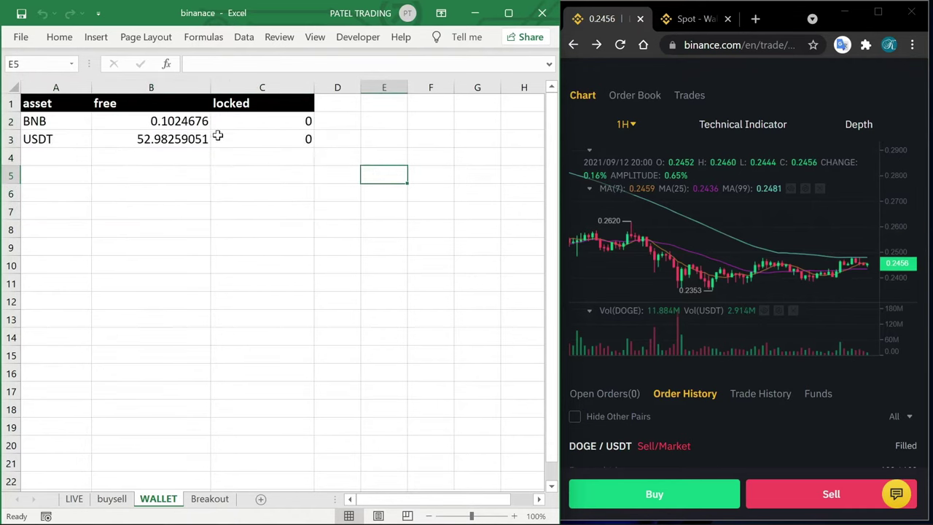
pyautogui.scroll(-3, 829, 437)
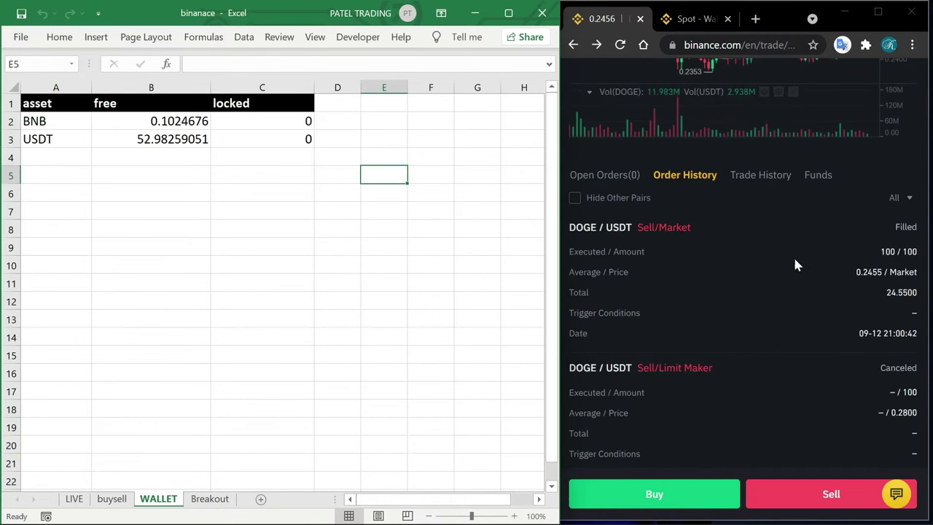
pyautogui.scroll(5, 798, 313)
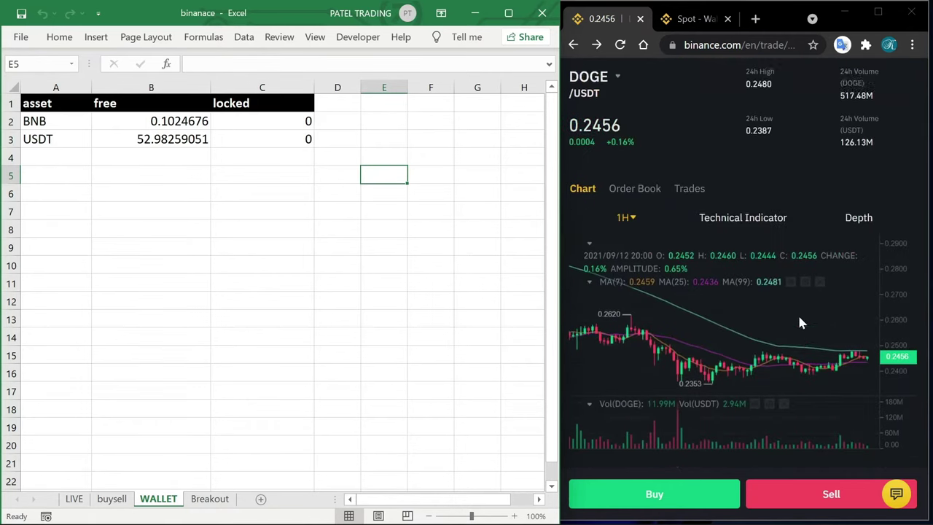
# Refresh the Binance spot wallet balances and return to the DOGE trading page.
pyautogui.click(685, 27)
pyautogui.scroll(-3, 821, 362)
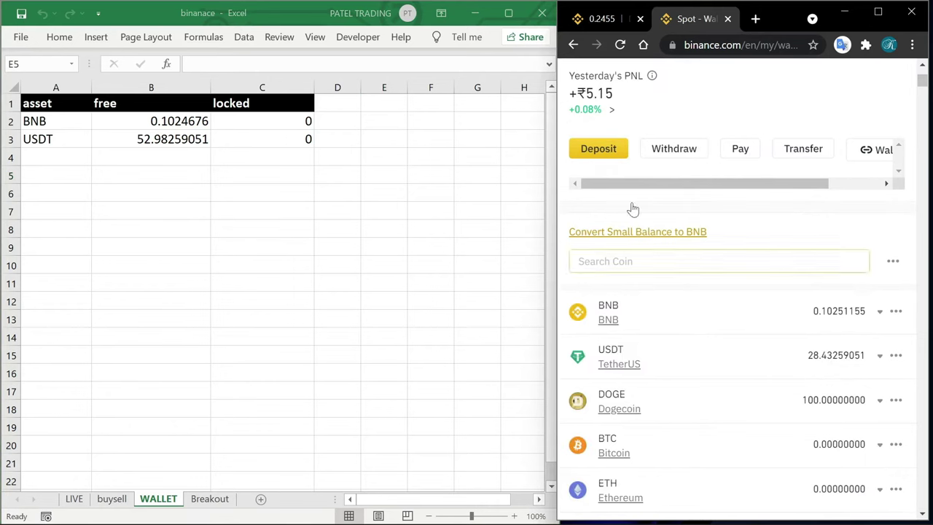
pyautogui.click(619, 44)
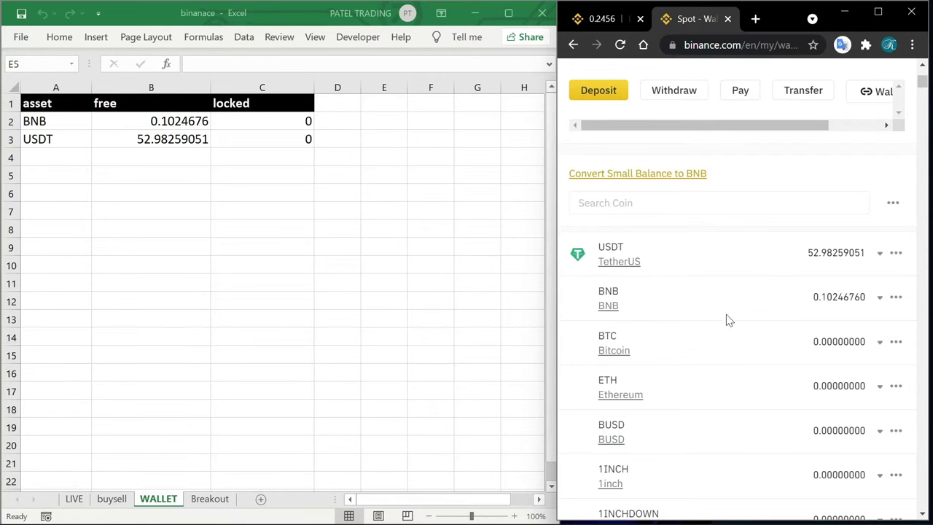
pyautogui.scroll(4, 703, 337)
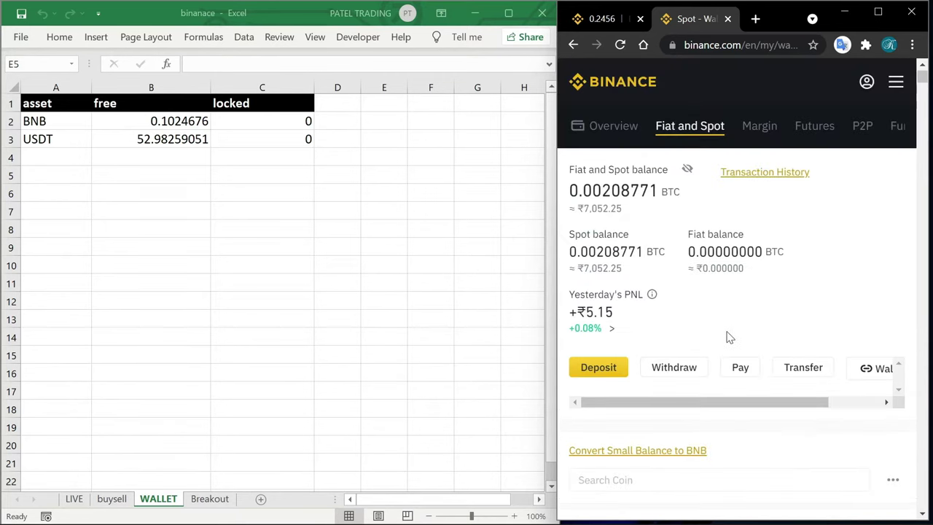
pyautogui.click(600, 22)
# Clear the wallet block E15:G22 on buysell and go back to WALLET.
pyautogui.moveTo(217, 330); pyautogui.dragTo(300, 414)
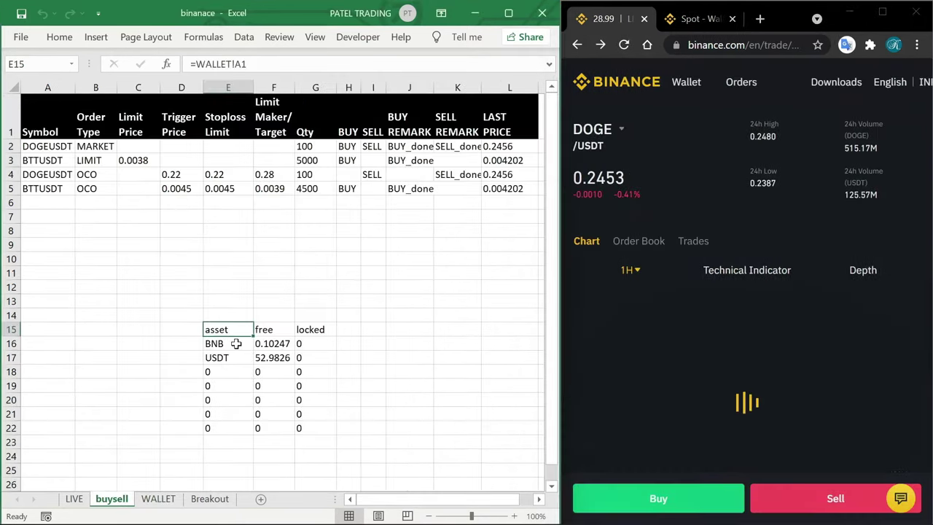
pyautogui.hotkey('ctrl', 'v')
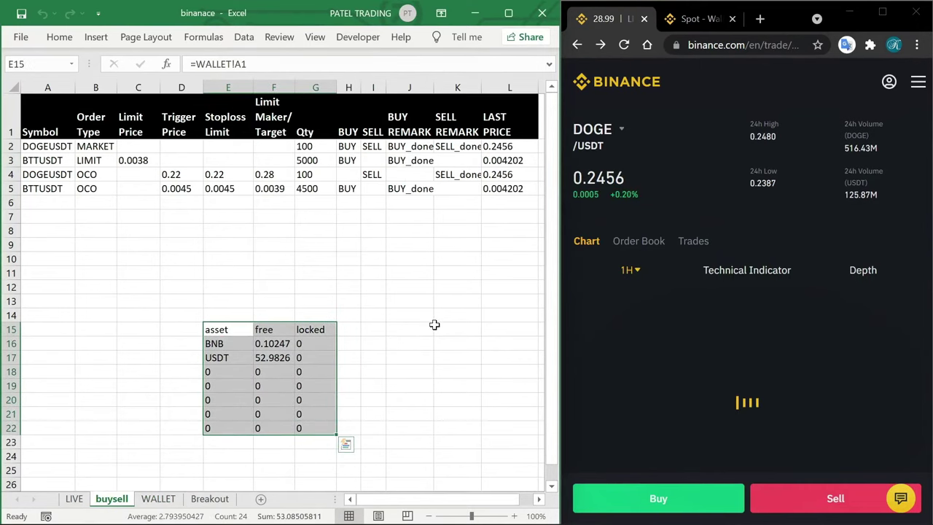
pyautogui.press('Delete')
pyautogui.click(158, 498)
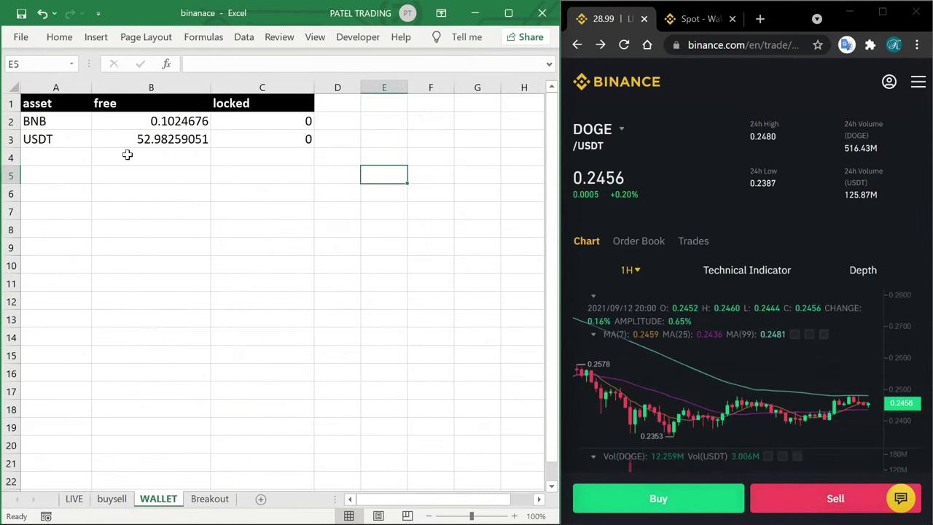
pyautogui.click(300, 207)
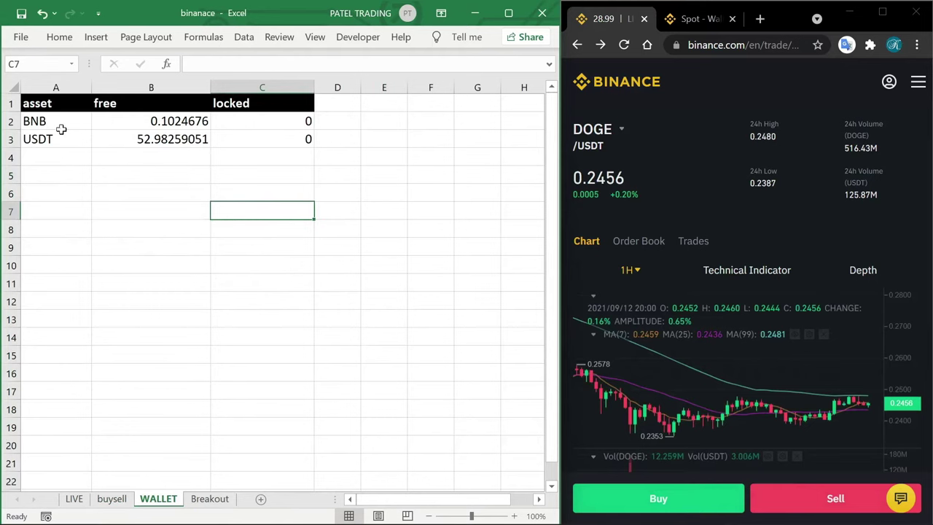
# On the LIVE sheet, zoom to 100% and copy the highPrice column M.
pyautogui.click(210, 498)
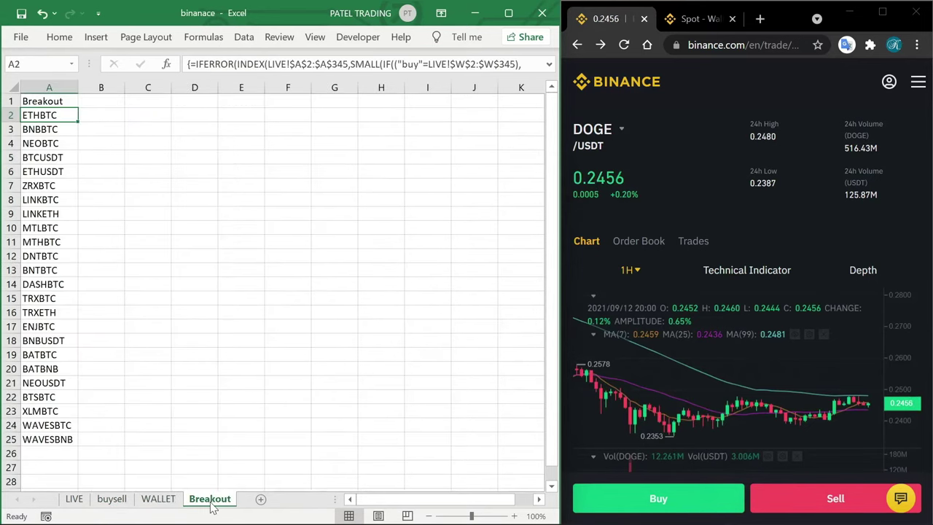
pyautogui.click(74, 499)
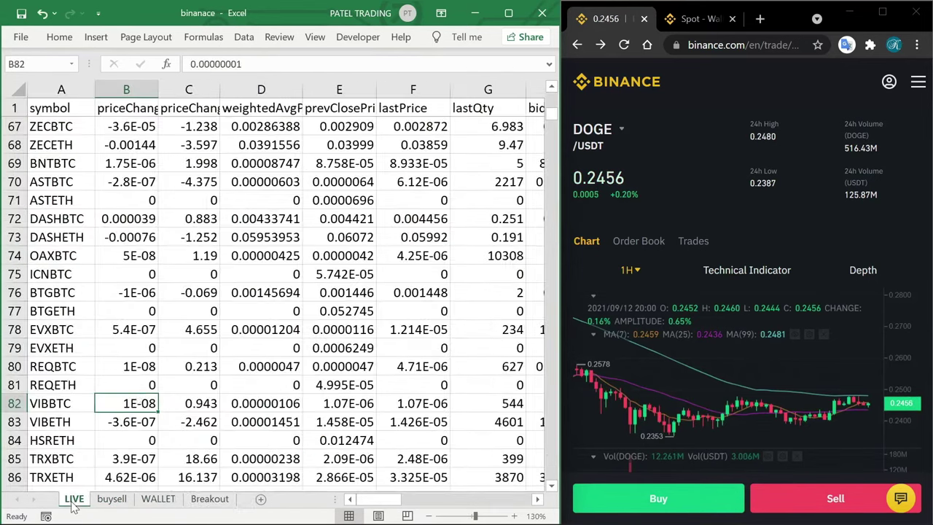
pyautogui.scroll(7, 440, 306)
pyautogui.scroll(2, 485, 477)
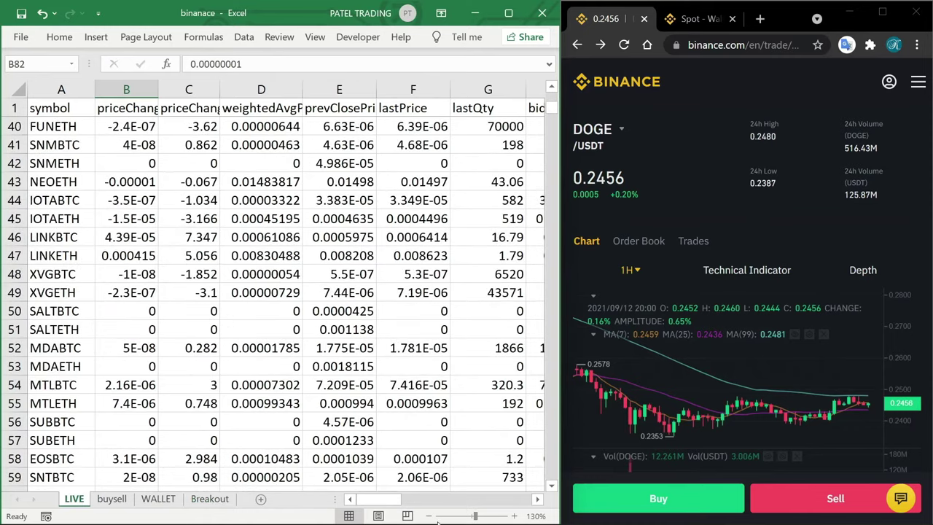
pyautogui.click(429, 516)
pyautogui.click(430, 516)
pyautogui.click(430, 516)
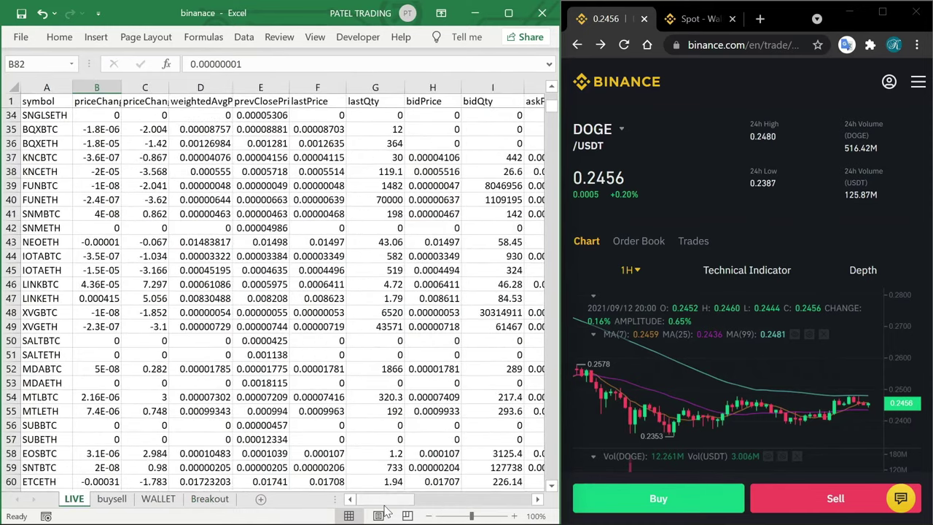
pyautogui.moveTo(390, 500); pyautogui.dragTo(441, 500)
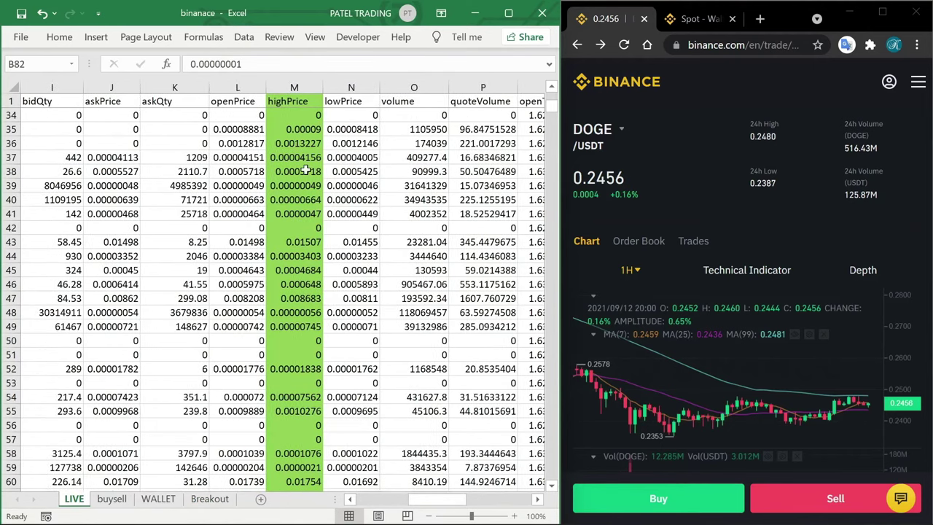
pyautogui.click(293, 87)
pyautogui.hotkey('ctrl', 'c')
# Paste the highPrice values into column V, then view the Breakout sheet.
pyautogui.moveTo(421, 500); pyautogui.dragTo(475, 500)
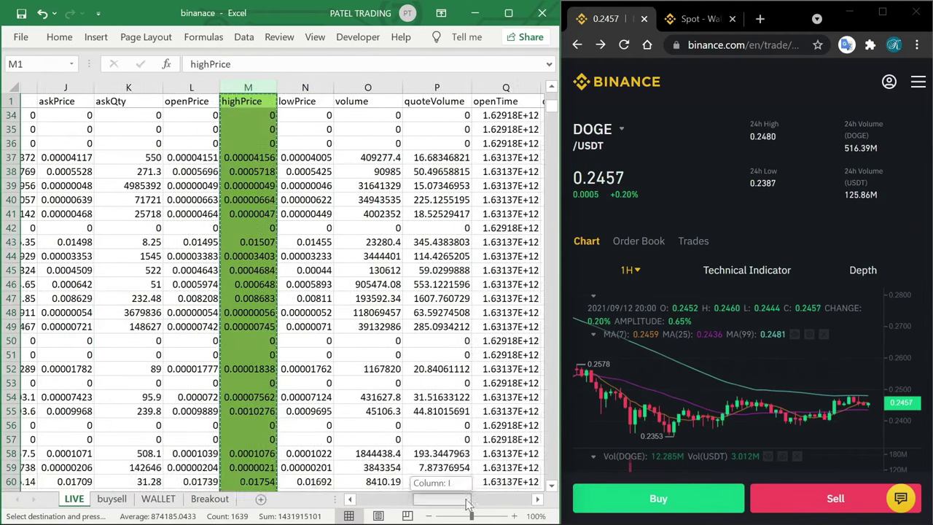
pyautogui.click(370, 87)
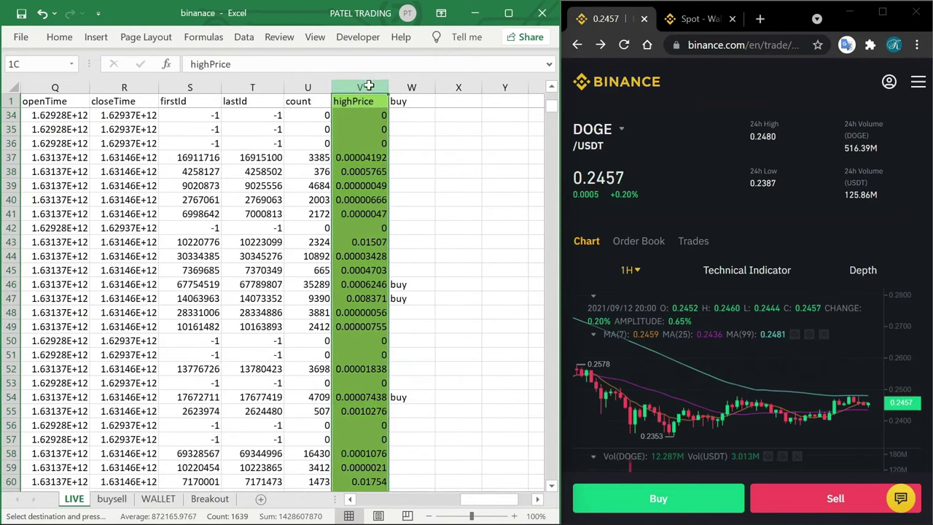
pyautogui.rightClick(368, 90)
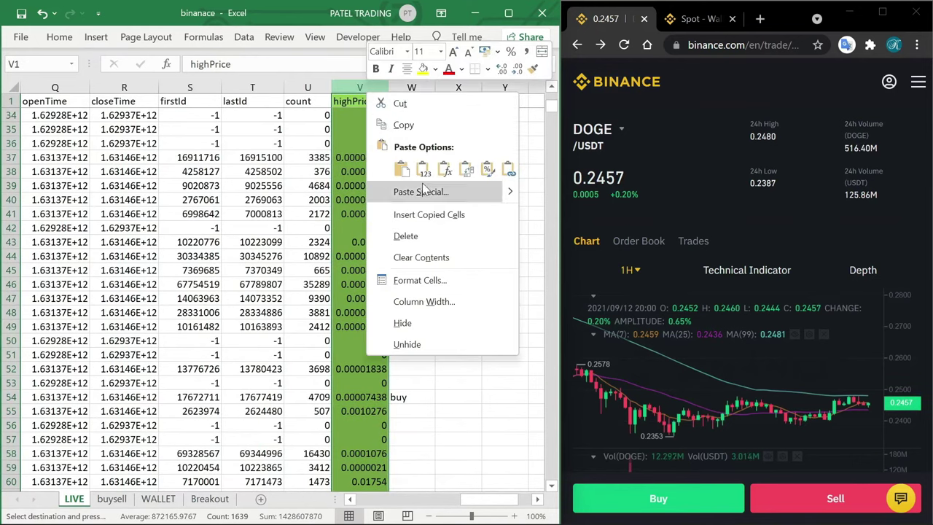
pyautogui.click(422, 171)
pyautogui.click(453, 158)
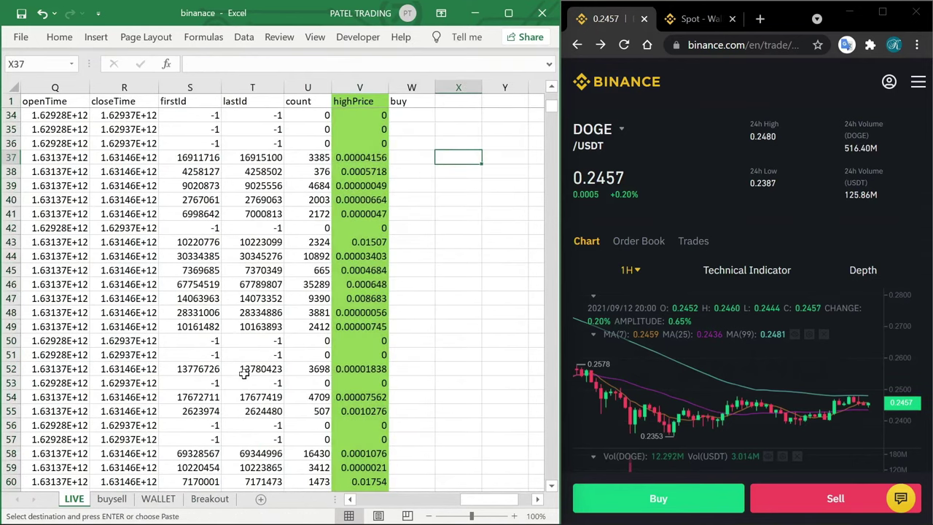
pyautogui.click(211, 499)
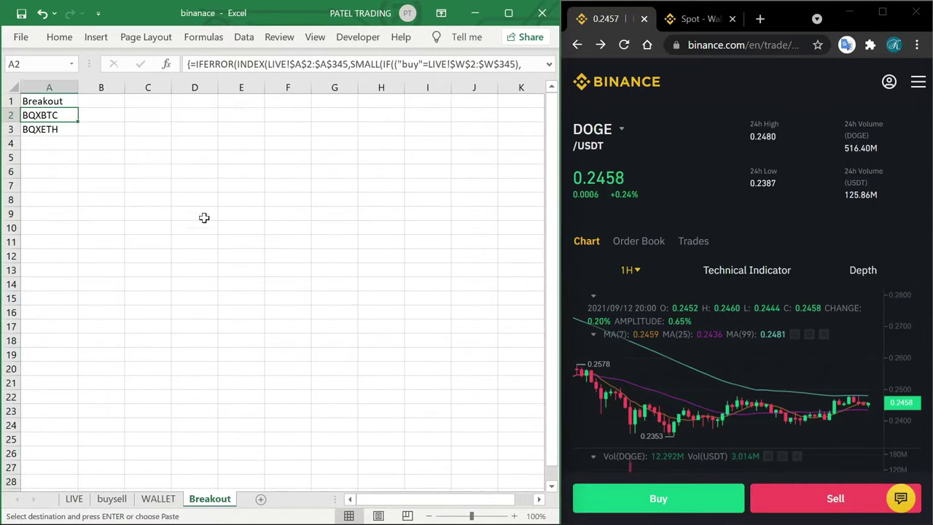
pyautogui.click(130, 182)
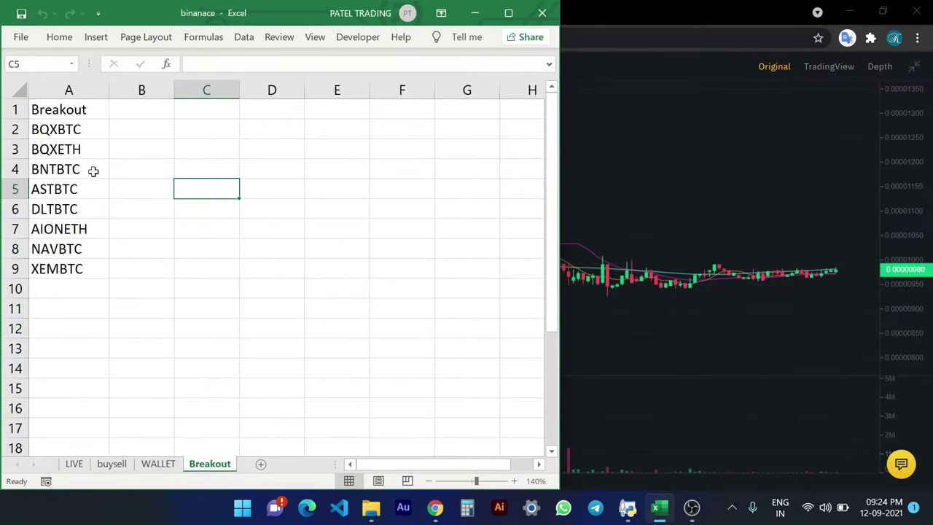
# Copy the BNTBTC symbol from Breakout cell A4 and switch to the Chrome Binance window.
pyautogui.click(93, 171)
pyautogui.click(142, 183)
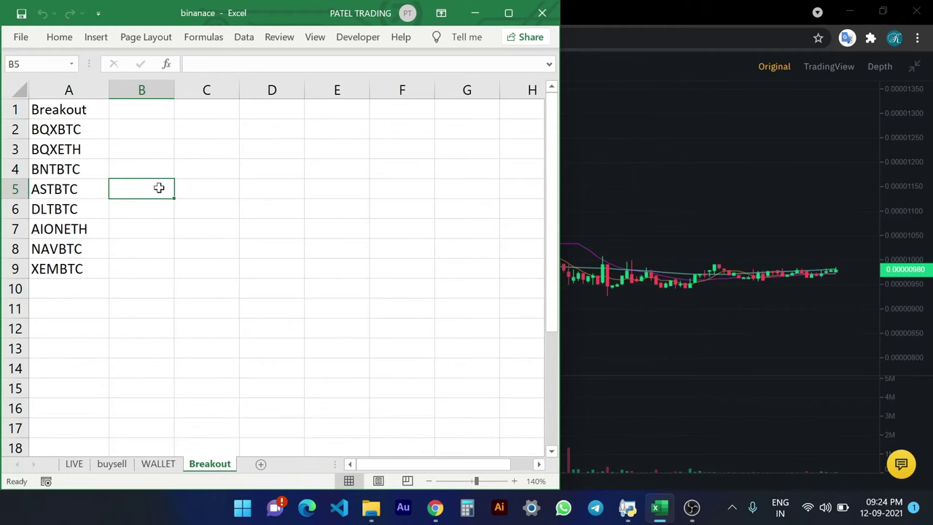
pyautogui.click(77, 171)
pyautogui.hotkey('ctrl', 'c')
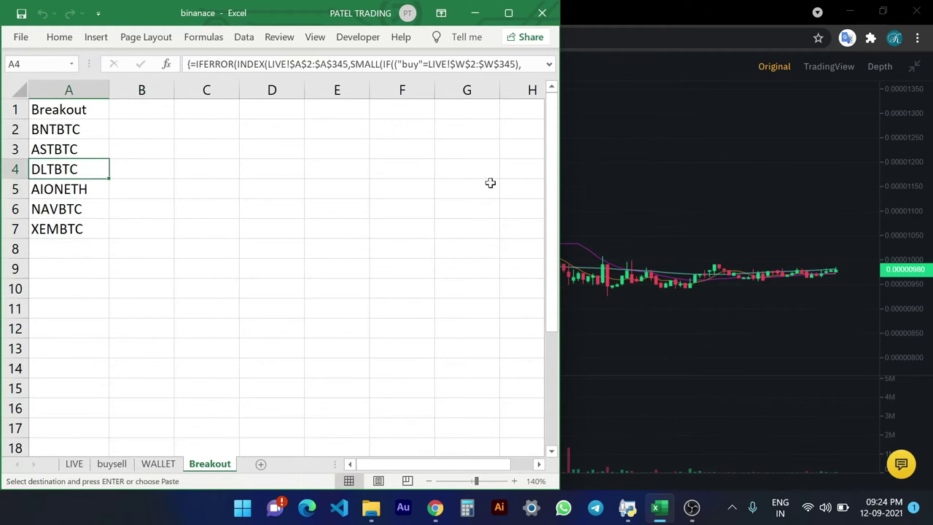
pyautogui.hotkey('alt', 'Tab')
# Load the BNT/BTC pair via the pair search and show it with 15m candles.
pyautogui.click(90, 69)
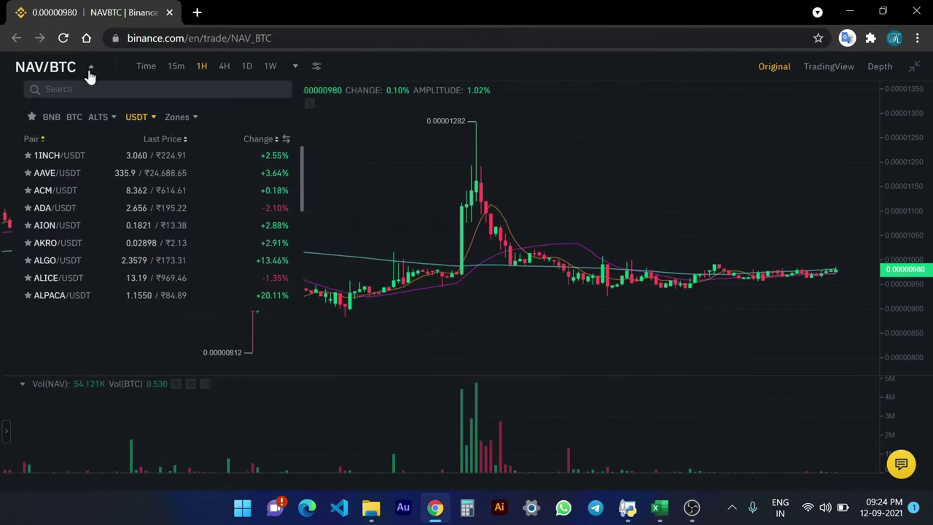
pyautogui.hotkey('ctrl', 'v')
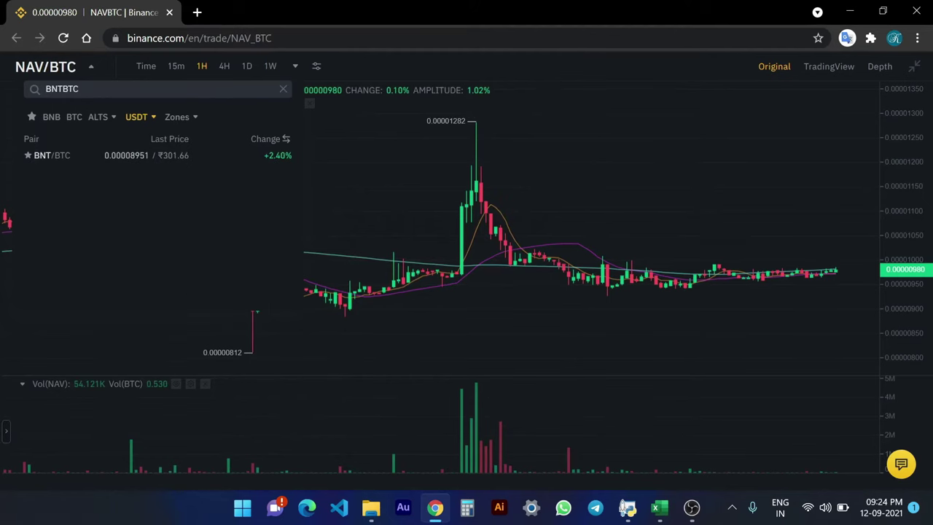
pyautogui.click(69, 157)
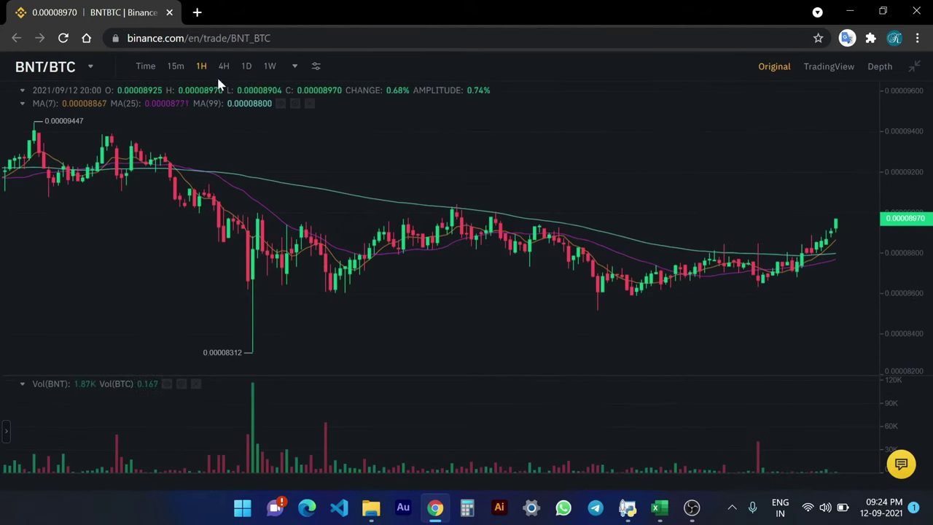
pyautogui.click(176, 67)
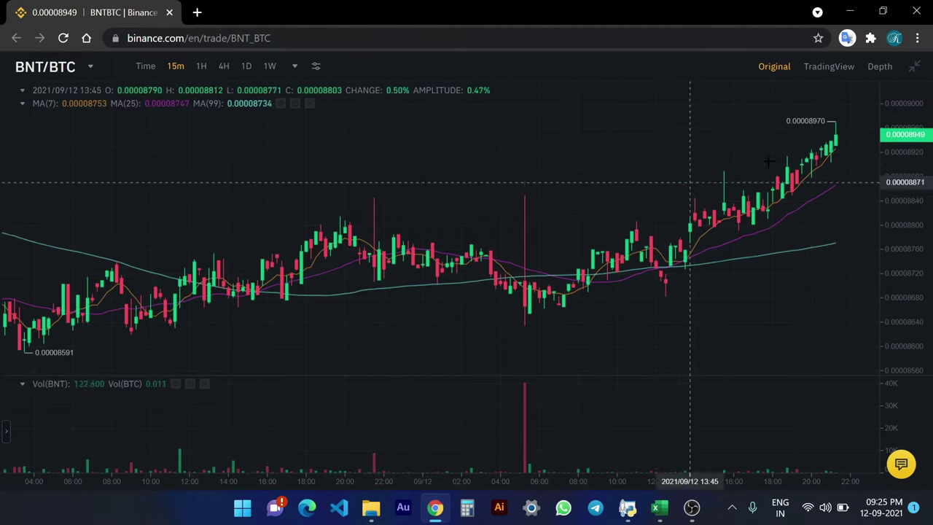
pyautogui.hotkey('alt', 'Tab')
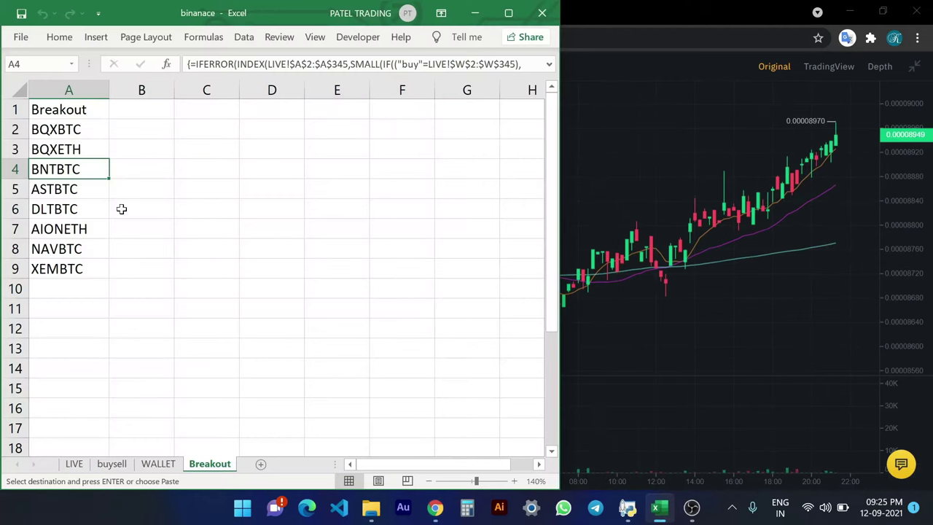
# Copy ASTBTC from the Breakout list and open the AST/BTC chart on Binance.
pyautogui.click(68, 196)
pyautogui.hotkey('ctrl', 'c')
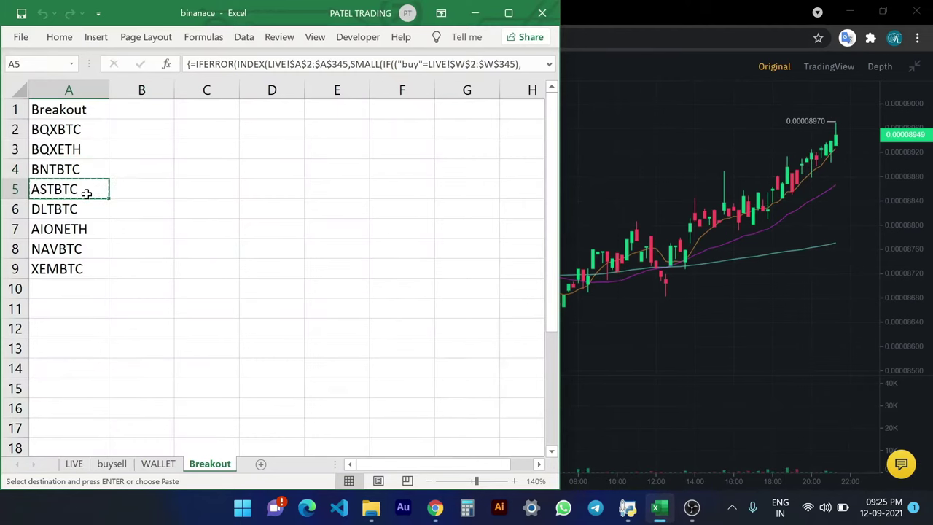
pyautogui.click(627, 176)
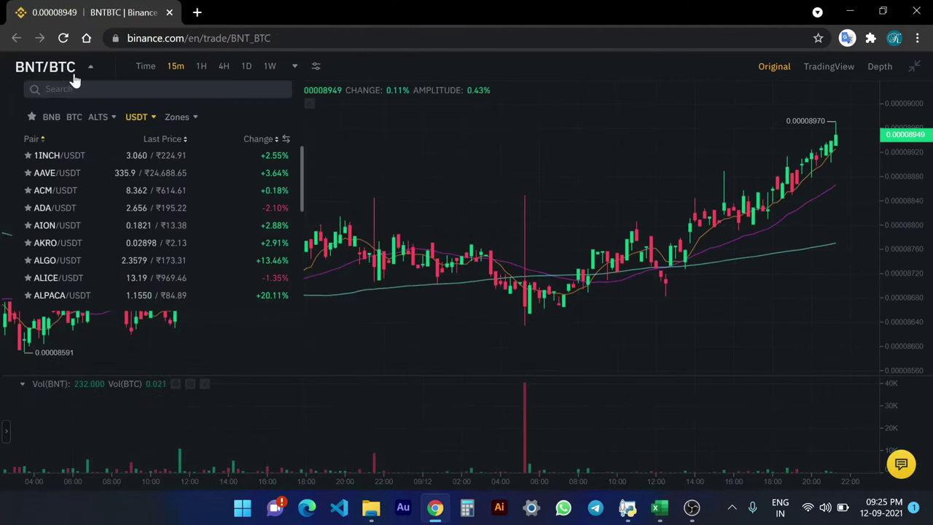
pyautogui.hotkey('ctrl', 'v')
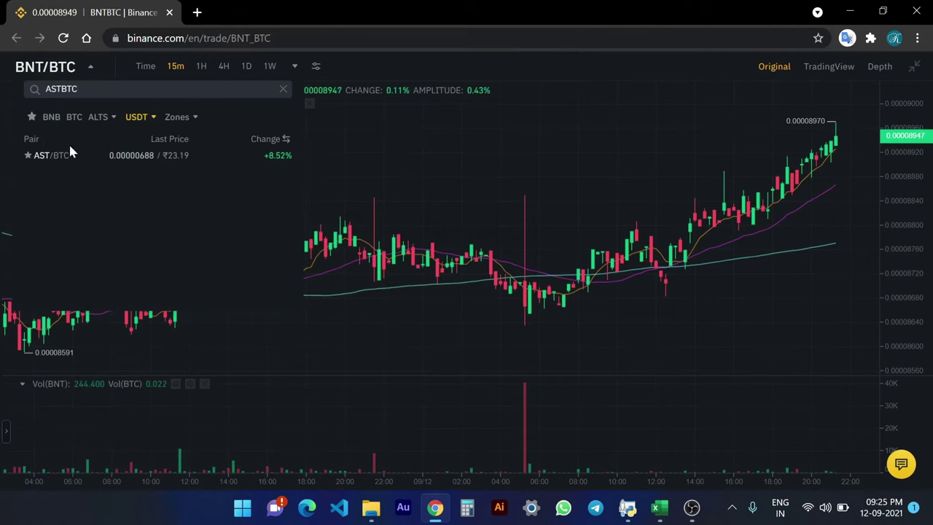
pyautogui.click(66, 161)
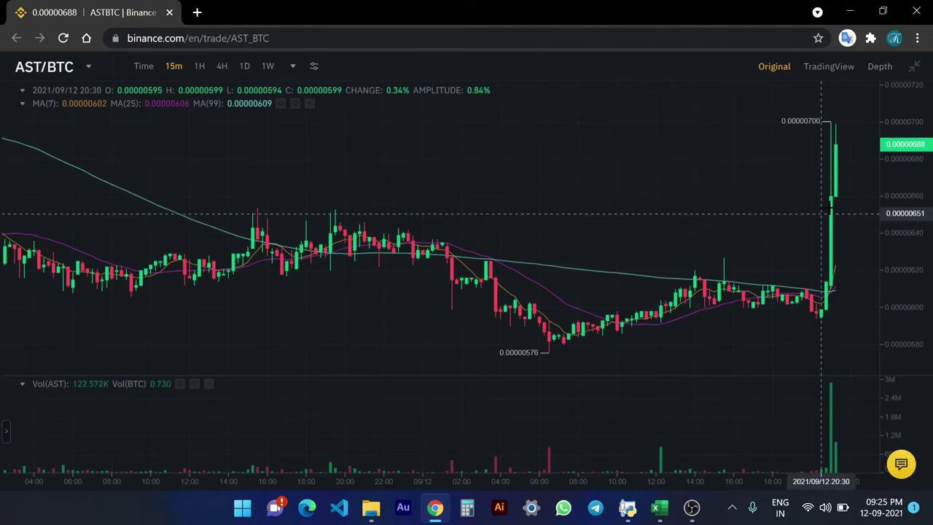
# Back in Excel, copy the XEMBTC symbol from the Breakout list.
pyautogui.hotkey('alt', 'Tab')
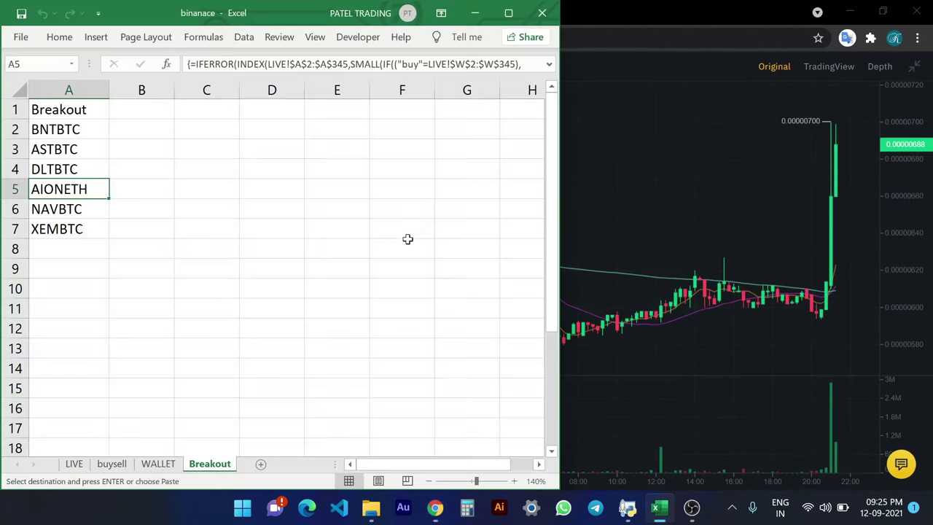
pyautogui.click(84, 228)
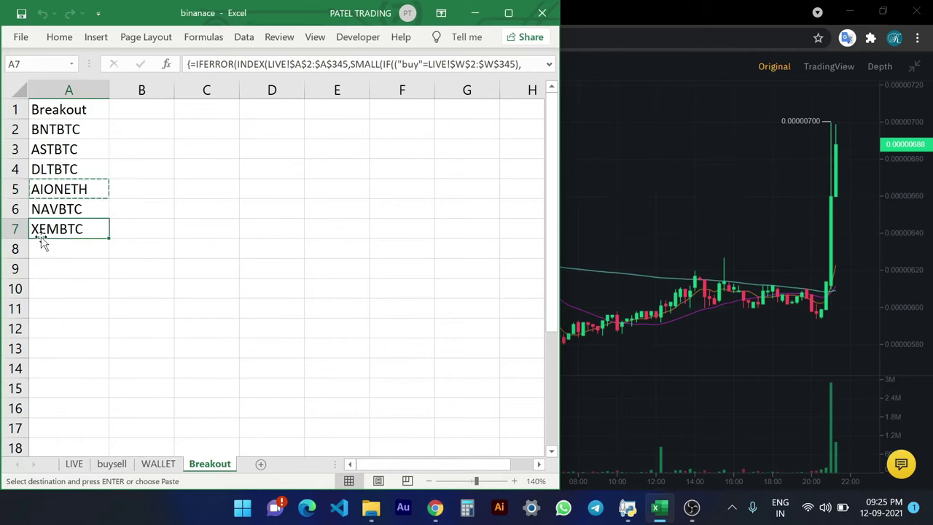
pyautogui.hotkey('ctrl', 'c')
# Open Binance's XEM/BTC chart by searching for XEMBTC, then return to the Excel workbook.
pyautogui.click(646, 187)
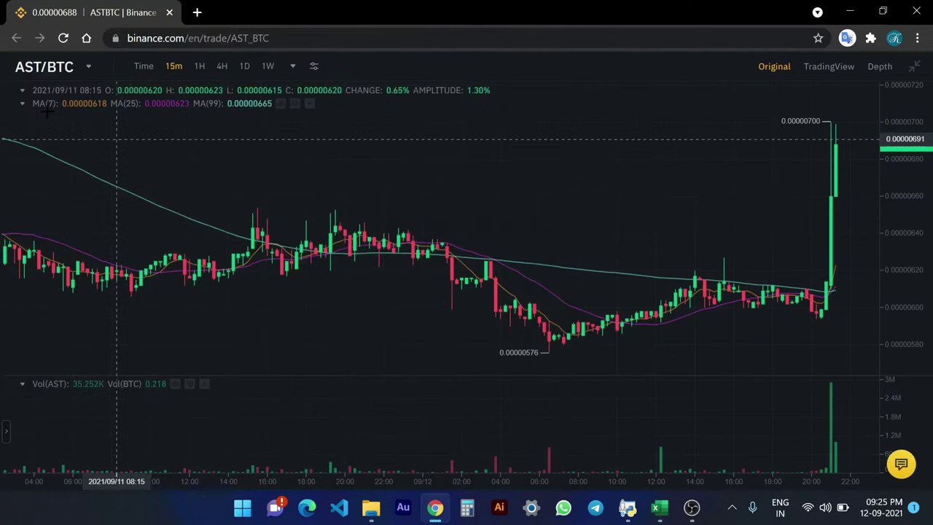
pyautogui.click(86, 70)
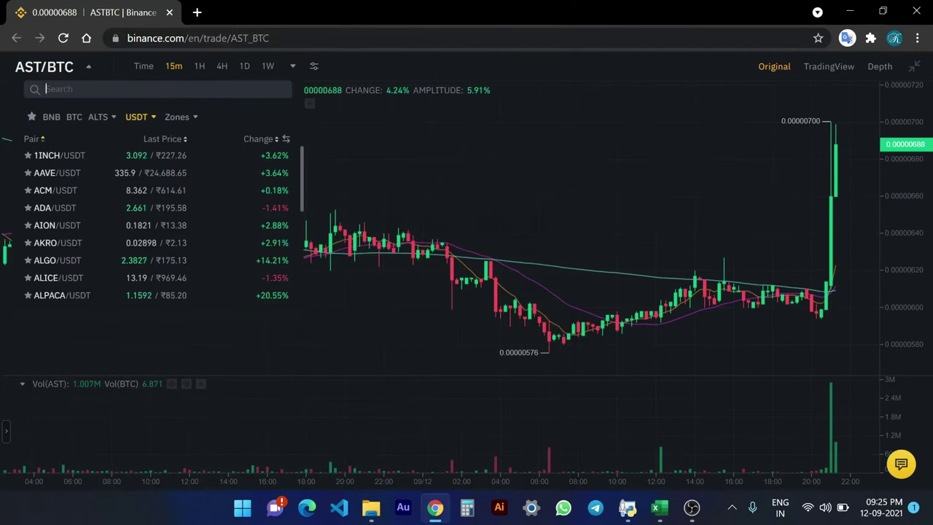
pyautogui.hotkey('ctrl', 'v')
pyautogui.click(70, 154)
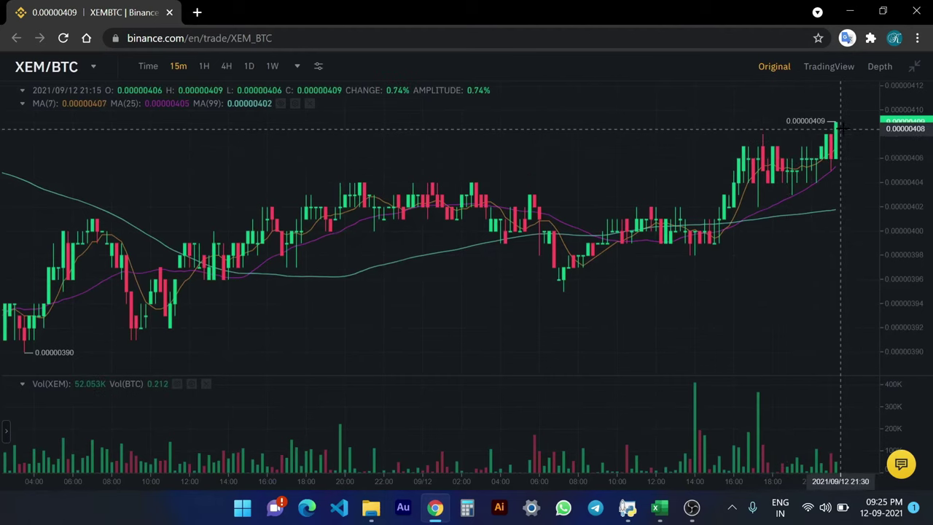
pyautogui.hotkey('alt', 'Tab')
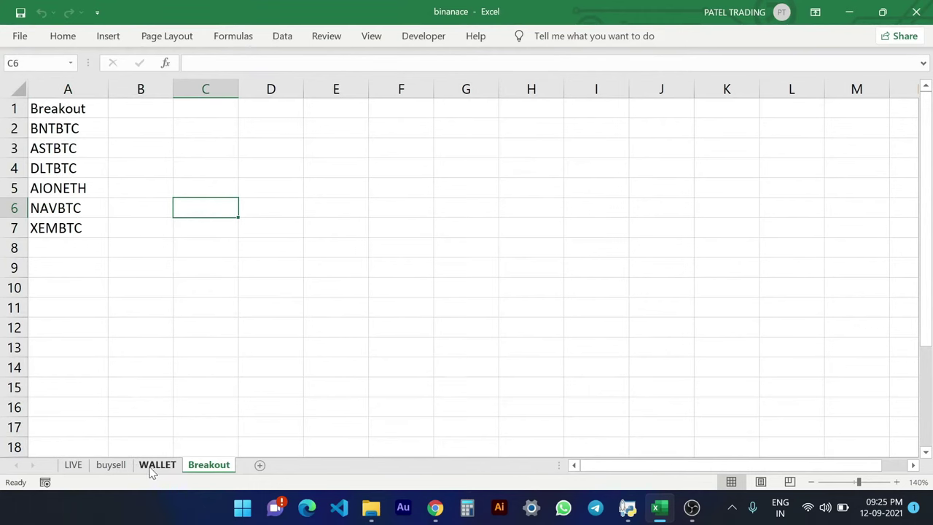
# Switch to the buysell sheet and review the last BTTUSDT order's 4500 quantity, BUY entry and BUY_done remark.
pyautogui.click(113, 465)
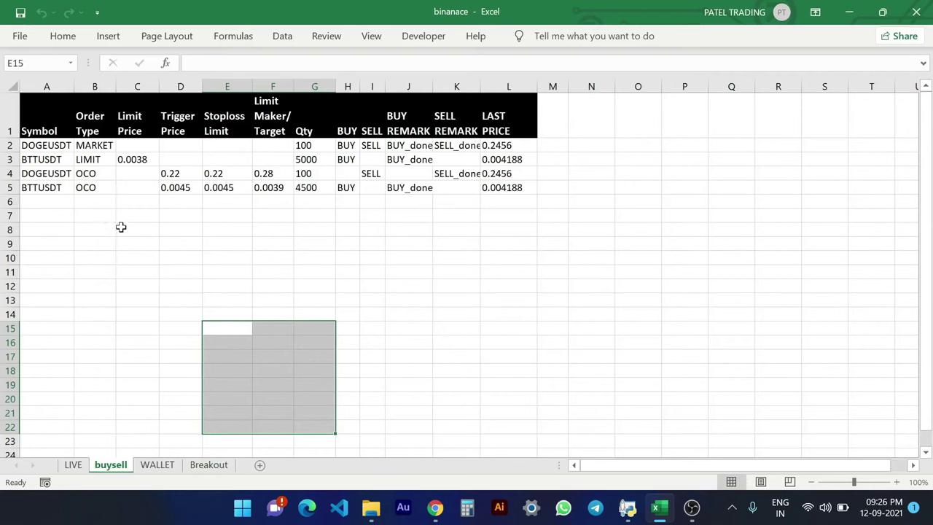
pyautogui.click(415, 187)
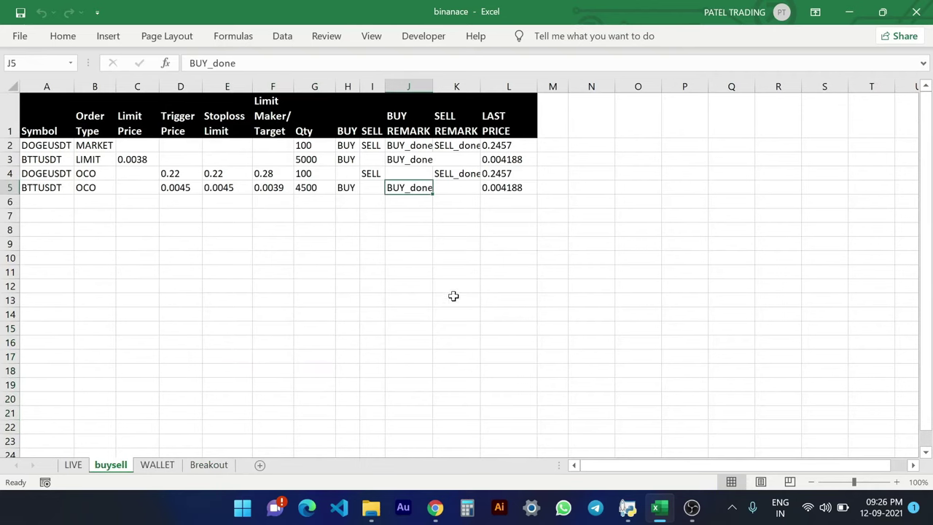
pyautogui.click(347, 188)
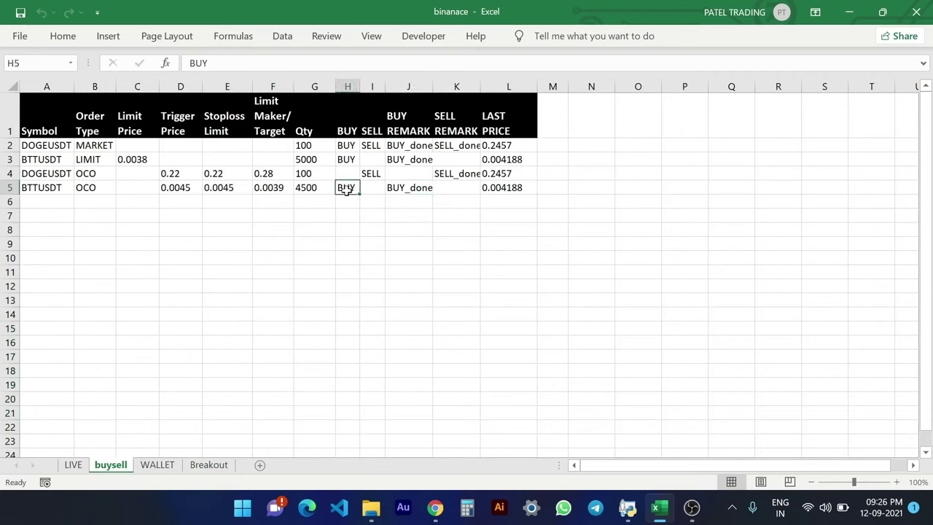
pyautogui.click(394, 188)
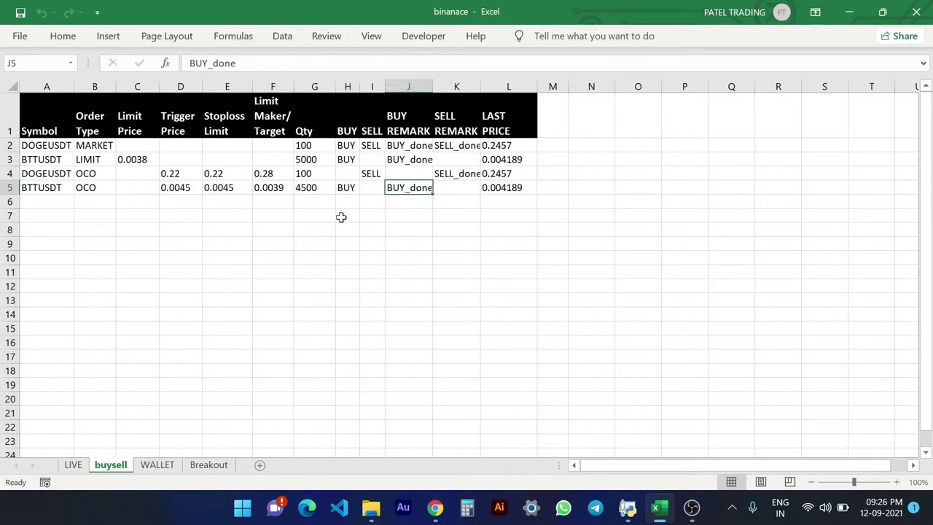
pyautogui.click(313, 187)
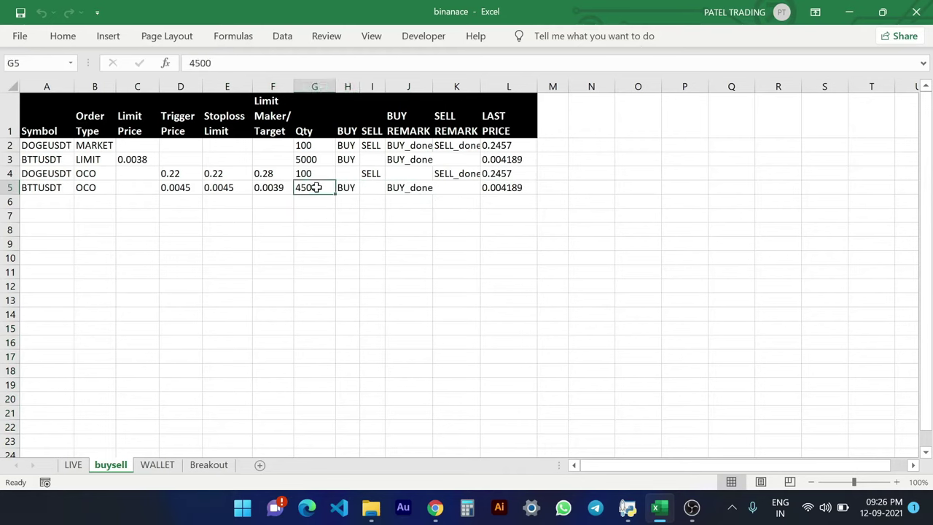
pyautogui.click(38, 188)
pyautogui.click(305, 190)
pyautogui.click(314, 205)
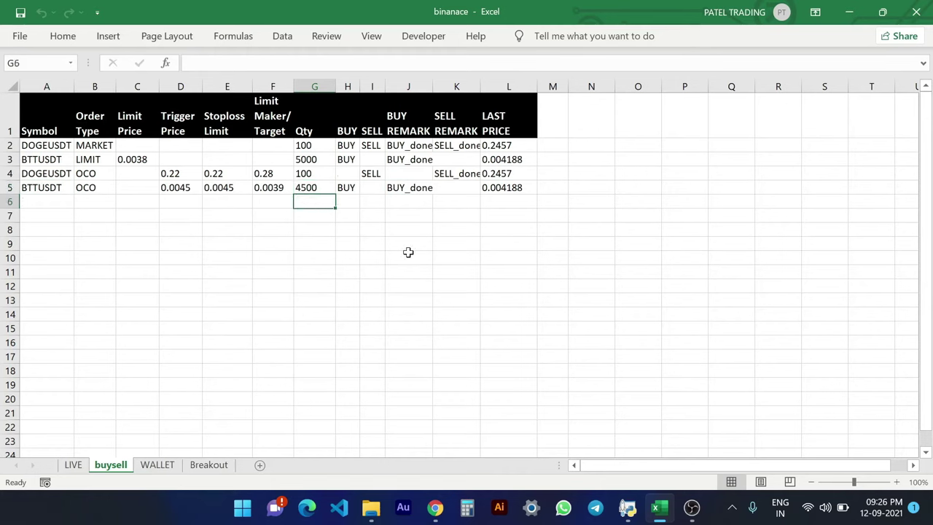
pyautogui.click(320, 215)
pyautogui.click(312, 201)
pyautogui.click(428, 188)
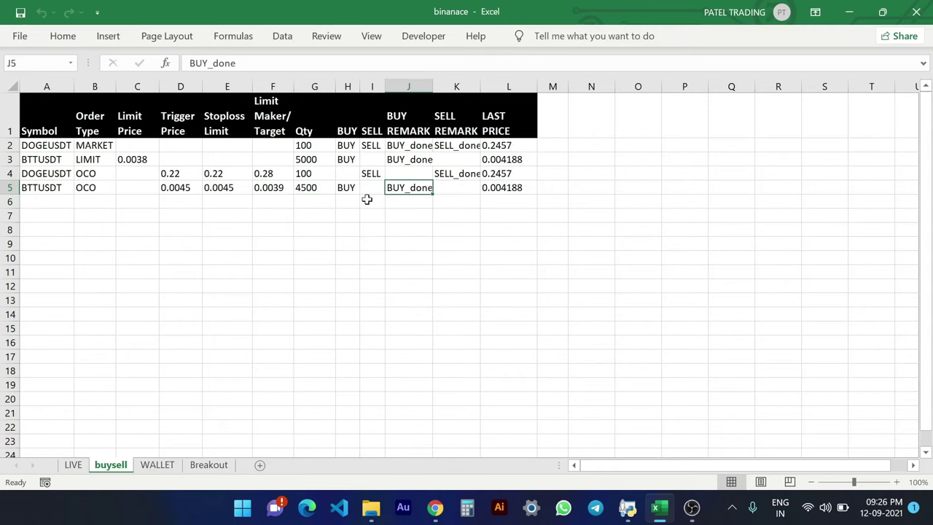
# Clear the BUY and SELL entries in H2:I5 for all orders.
pyautogui.click(347, 188)
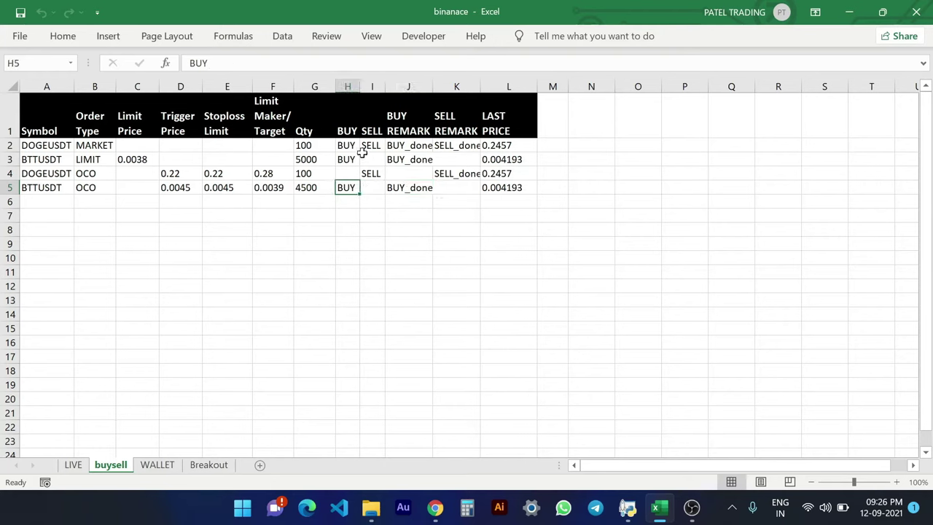
pyautogui.moveTo(350, 148); pyautogui.dragTo(366, 186)
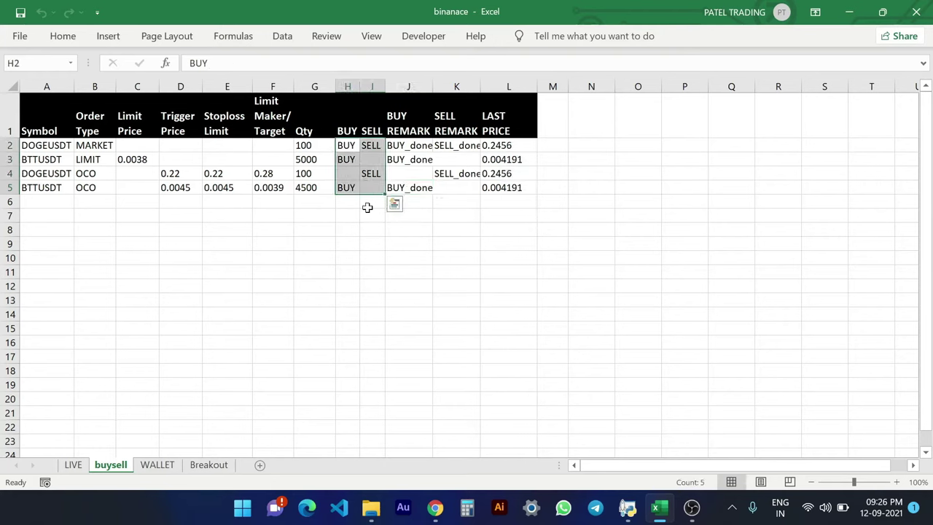
pyautogui.press('Delete')
# Clear the BUY REMARK and SELL REMARK entries in J2:K5, then check the emptied BUY column.
pyautogui.moveTo(403, 147); pyautogui.dragTo(450, 193)
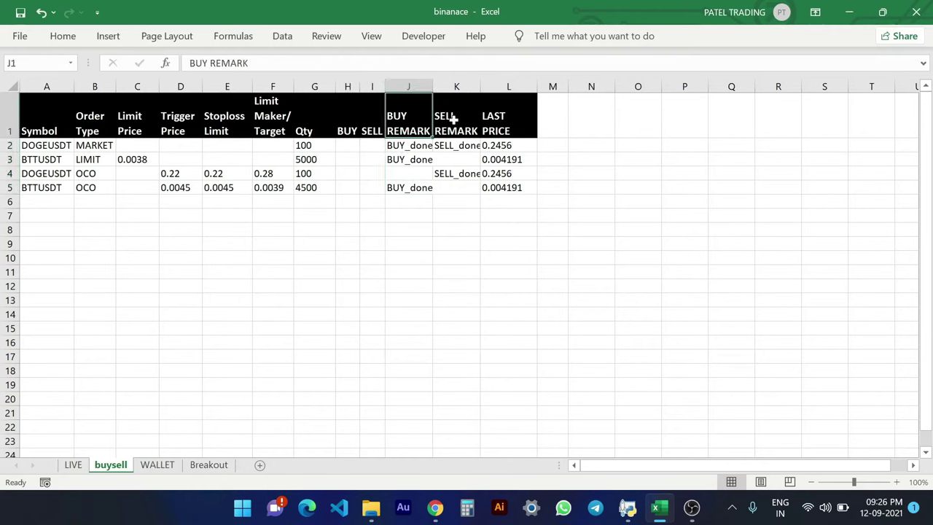
pyautogui.press('Delete')
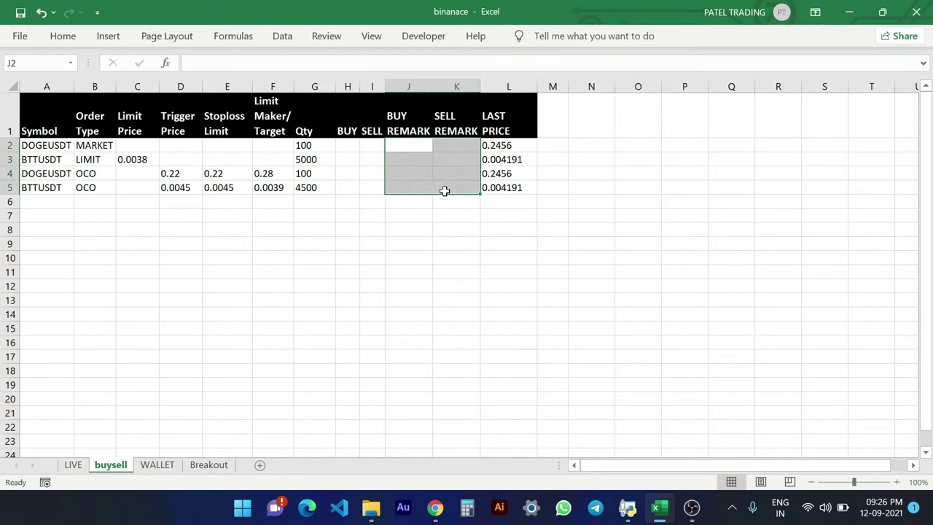
pyautogui.click(309, 207)
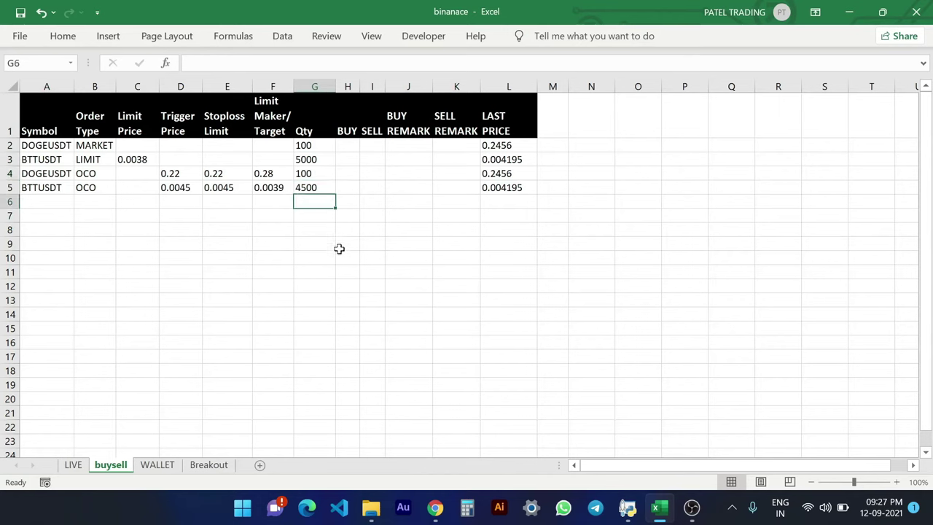
pyautogui.moveTo(350, 146); pyautogui.dragTo(340, 371)
pyautogui.click(371, 151)
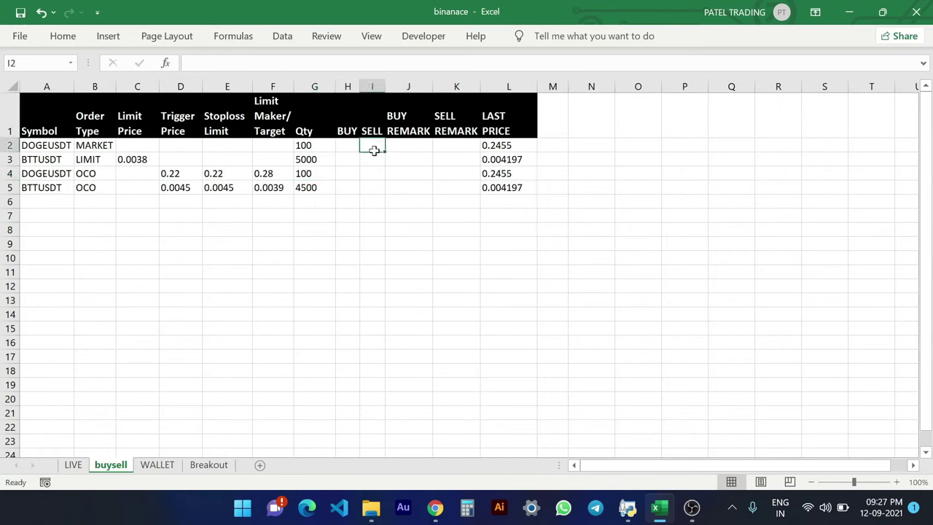
pyautogui.moveTo(348, 143); pyautogui.dragTo(336, 346)
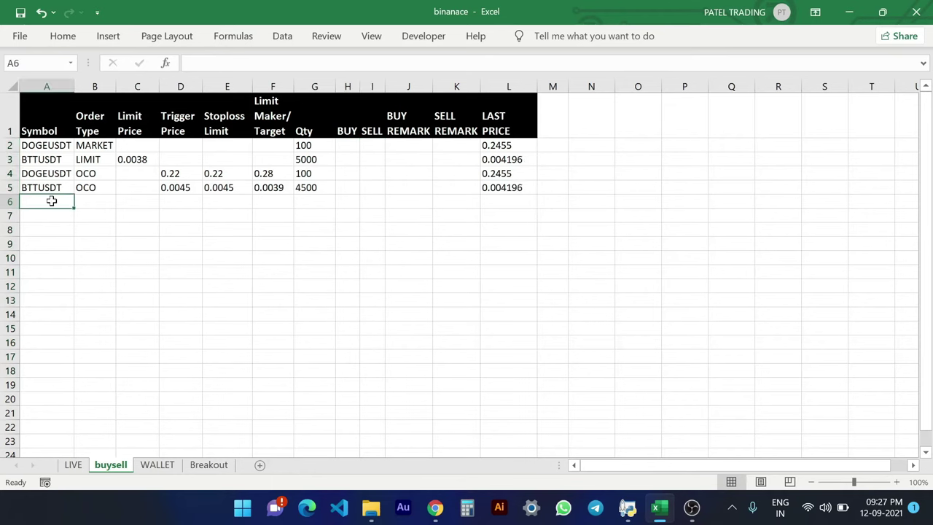
pyautogui.click(347, 257)
pyautogui.click(346, 290)
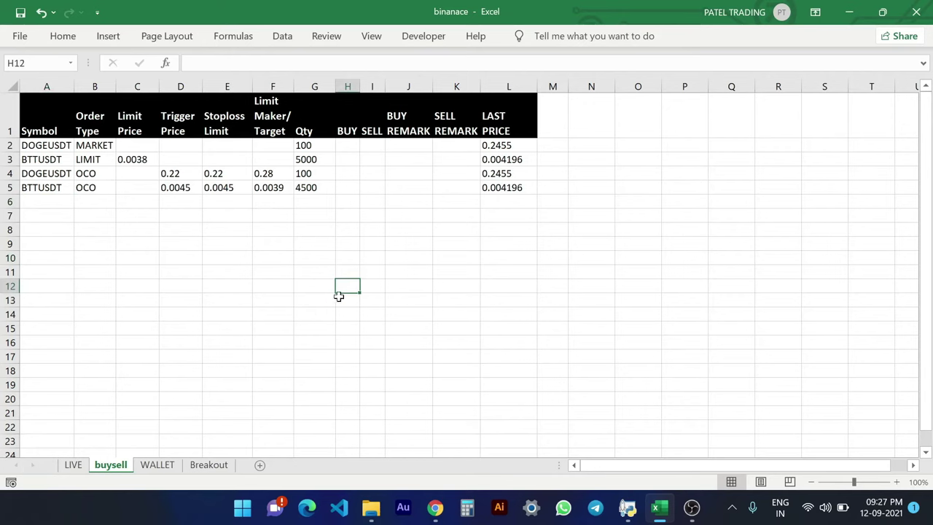
pyautogui.click(344, 299)
pyautogui.click(354, 314)
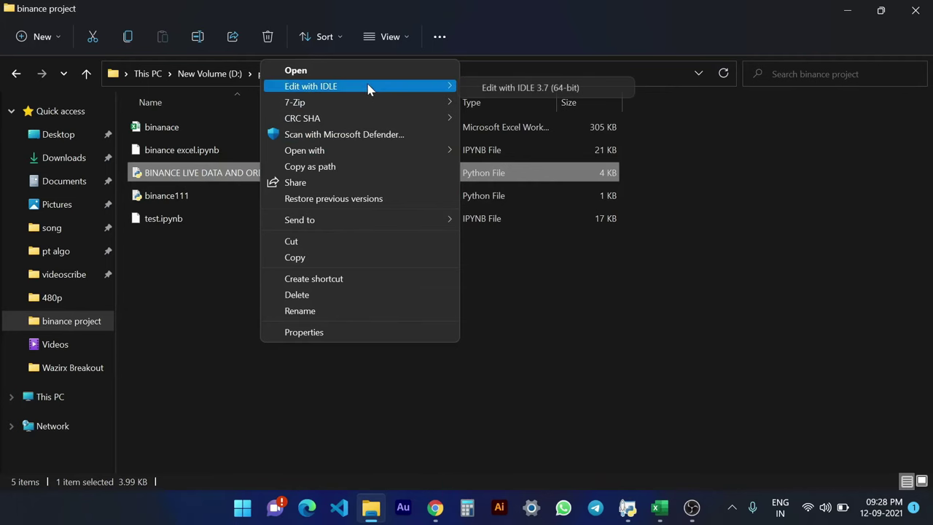
# Open BINANCE LIVE DATA AND ORDER PLACED IN EXCEL.py with Edit with IDLE 3.7 (64-bit).
pyautogui.moveTo(311, 86)
pyautogui.click(523, 88)
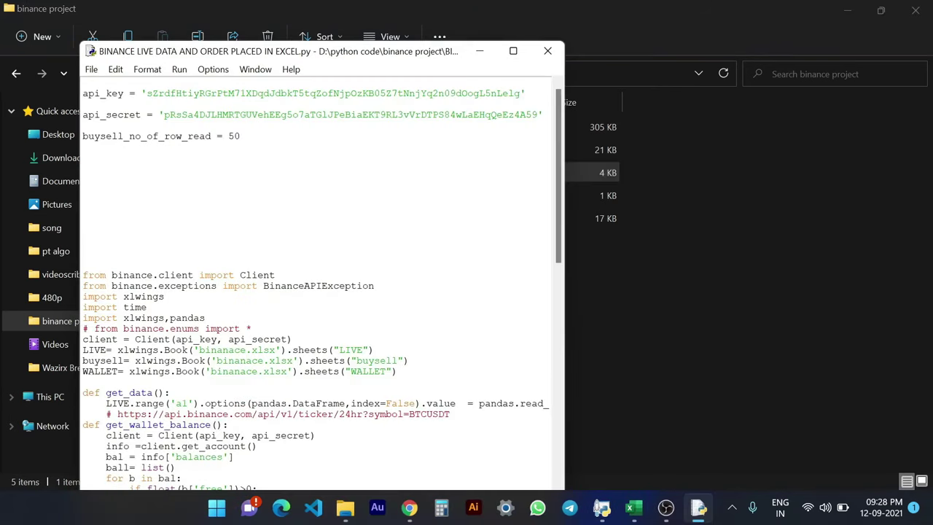
# Delete the old api_key and api_secret values, leaving empty quotes.
pyautogui.doubleClick(328, 94)
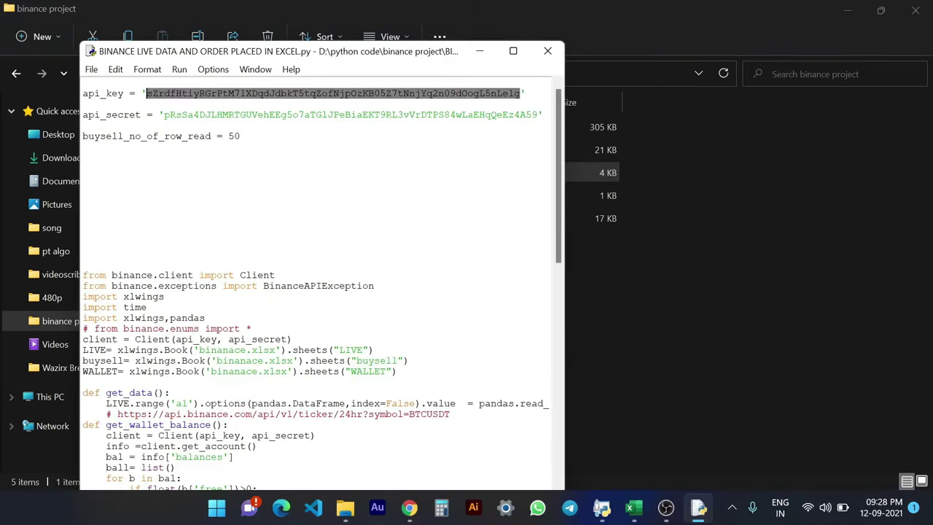
pyautogui.doubleClick(350, 115)
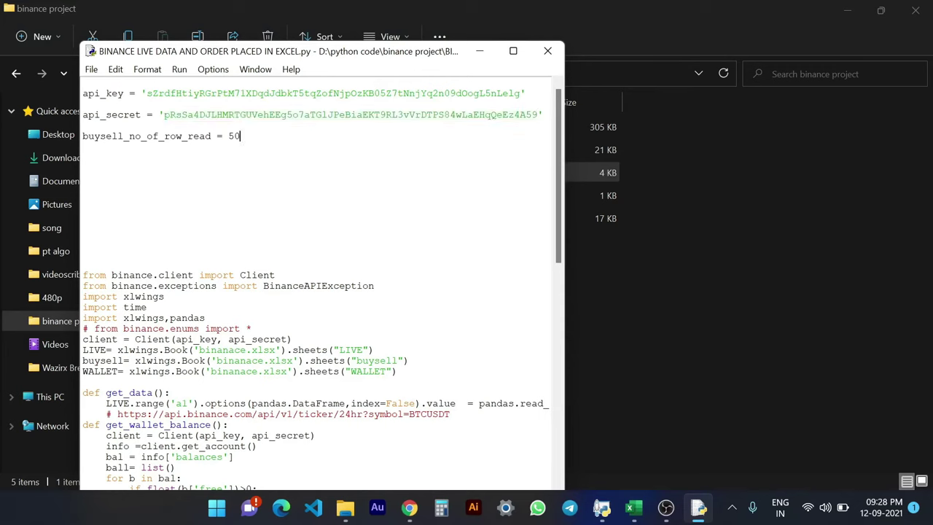
pyautogui.doubleClick(328, 94)
pyautogui.press('BackSpace')
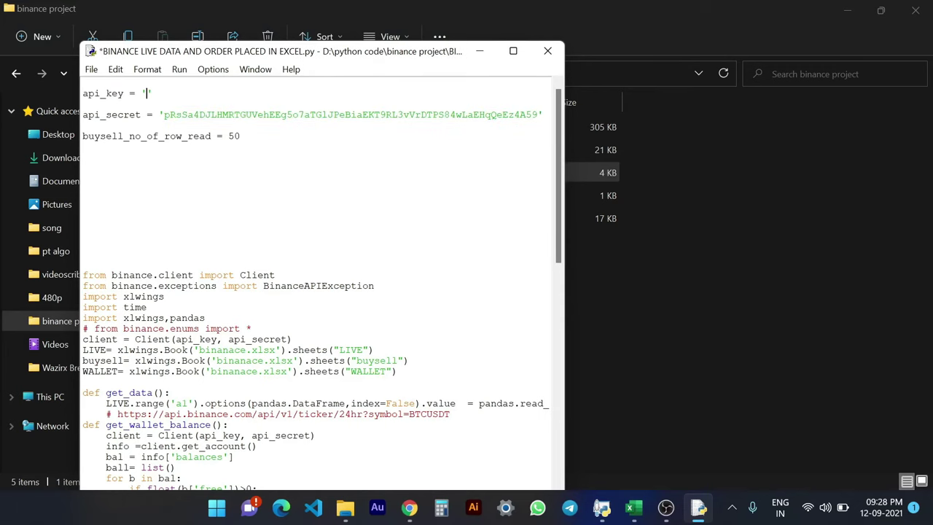
pyautogui.doubleClick(210, 115)
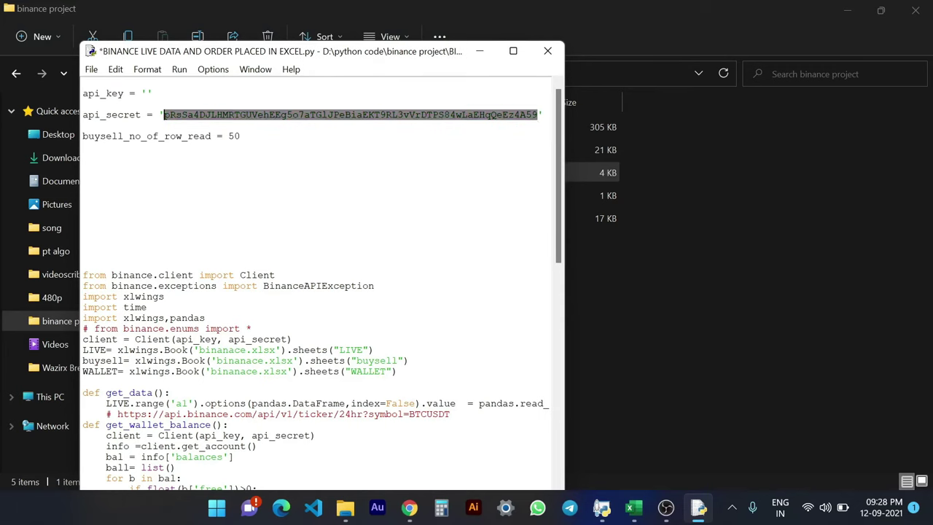
pyautogui.press('BackSpace')
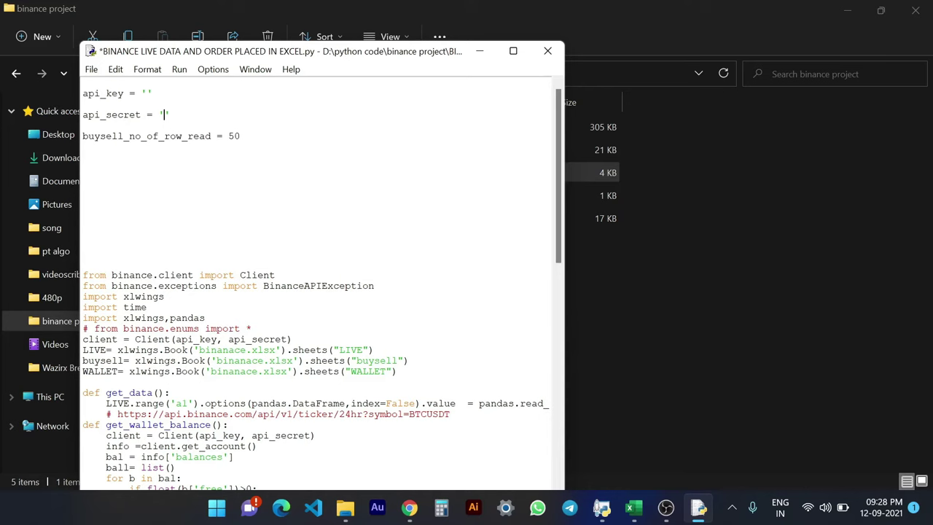
# Select the buysell_no_of_row_read value 50 and place the caret after it.
pyautogui.doubleClick(146, 136)
pyautogui.click(83, 158)
pyautogui.doubleClick(233, 136)
pyautogui.press('Right')
pyautogui.click(634, 508)
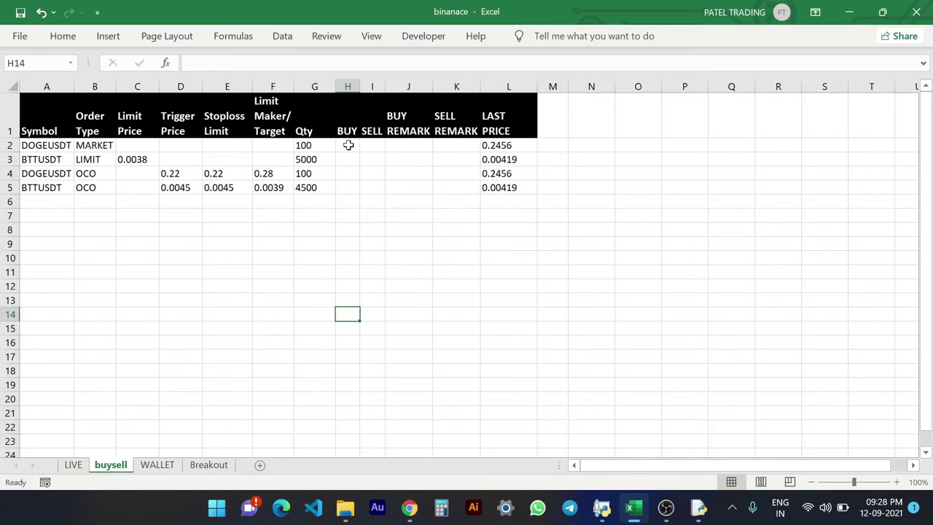
pyautogui.moveTo(347, 145)
pyautogui.mouseDown()
pyautogui.moveTo(314, 454)
pyautogui.moveTo(341, 391)
pyautogui.mouseUp()
pyautogui.scroll(-5, 371, 379)
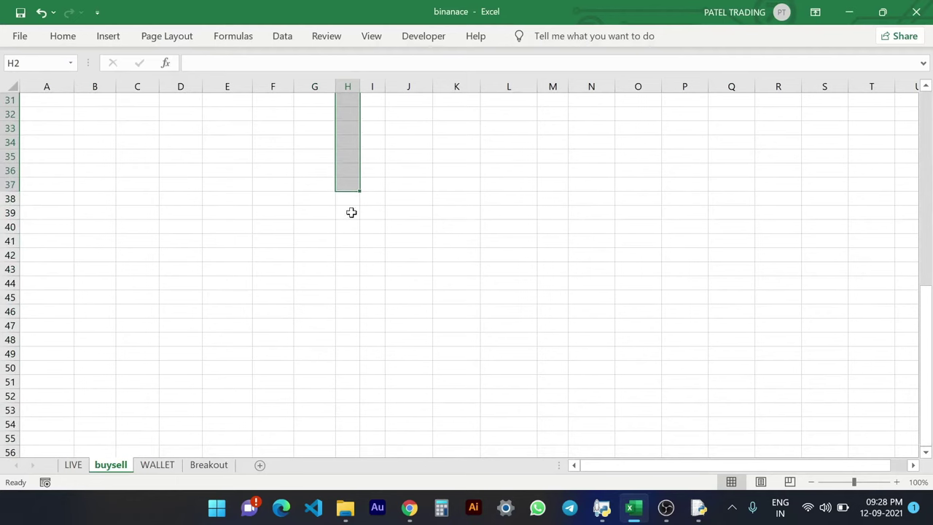
pyautogui.click(348, 296)
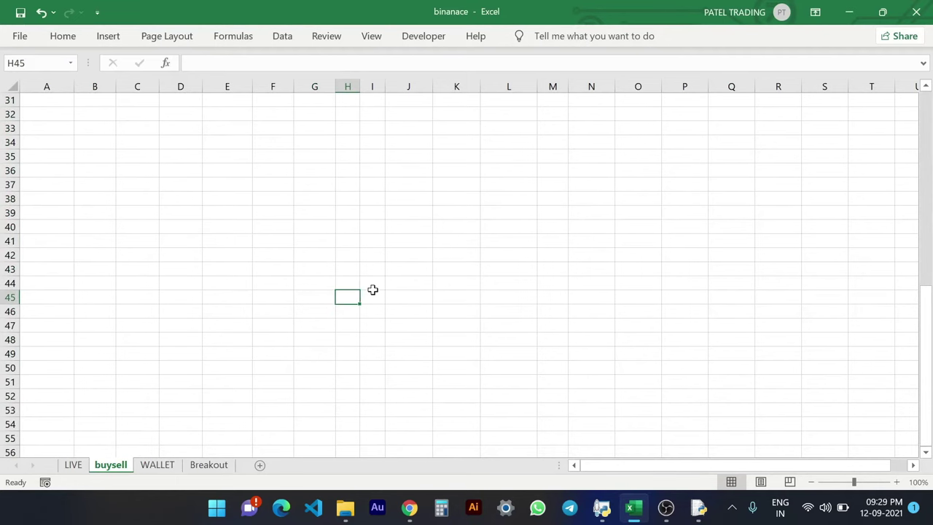
pyautogui.click(350, 239)
pyautogui.hotkey('alt', 'Tab')
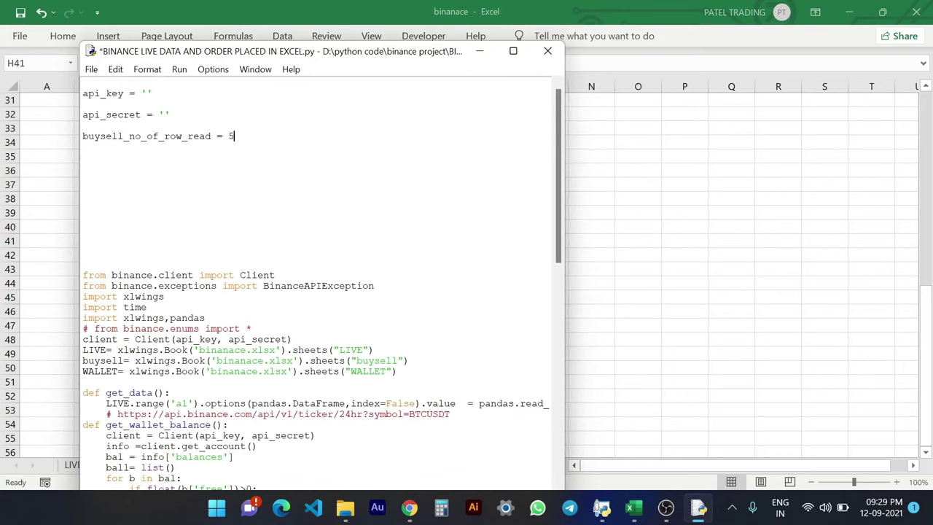
# Change buysell_no_of_row_read from 50 to 100, save the script, and return to the Binance chart.
pyautogui.write('100')
pyautogui.click(91, 70)
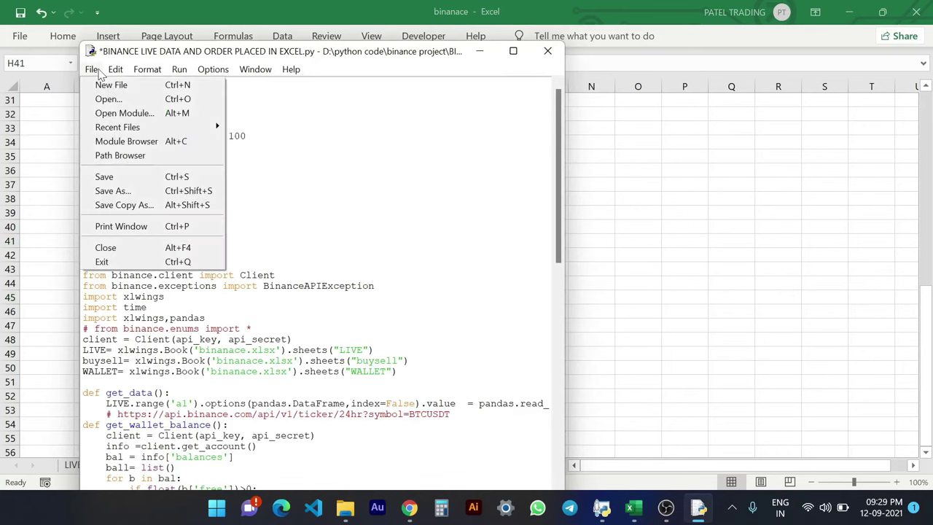
pyautogui.click(125, 177)
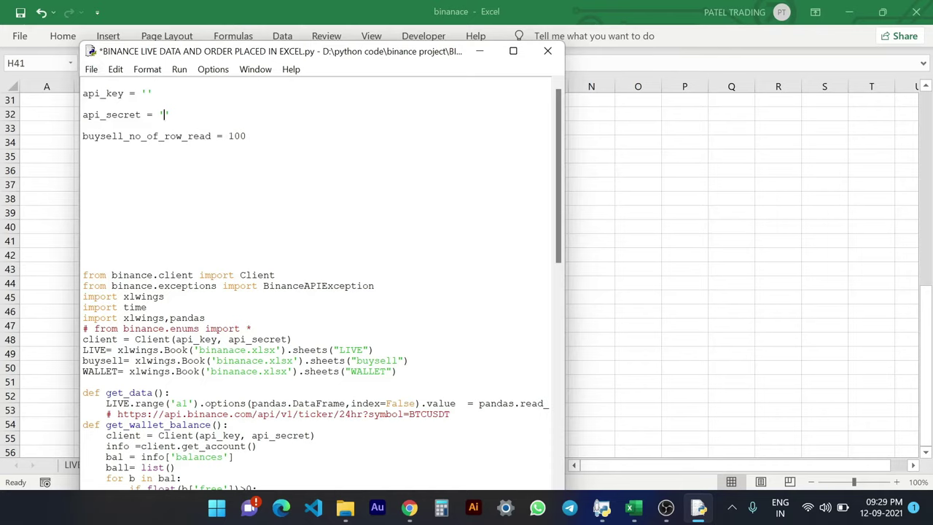
pyautogui.click(410, 514)
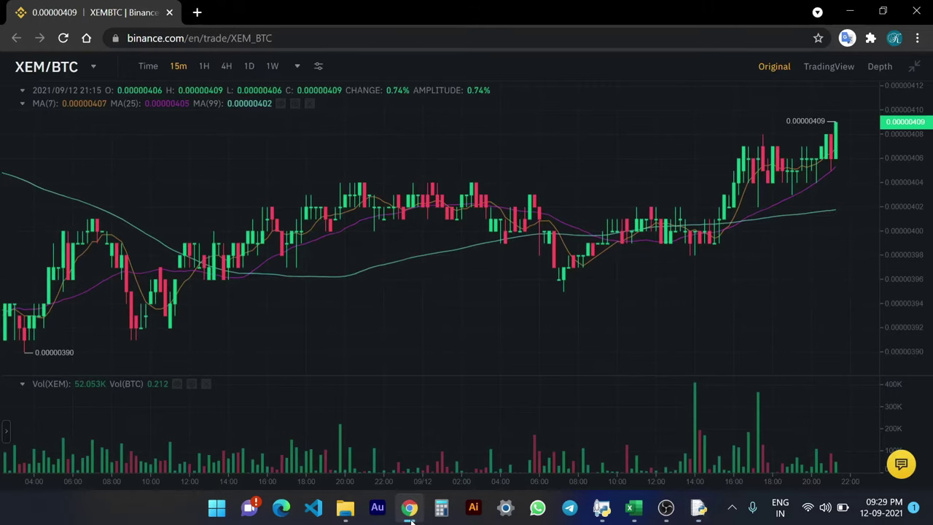
# Go to binance.com in a new tab, open API Management, and delete the 'test' API key.
pyautogui.click(197, 12)
pyautogui.write('B')
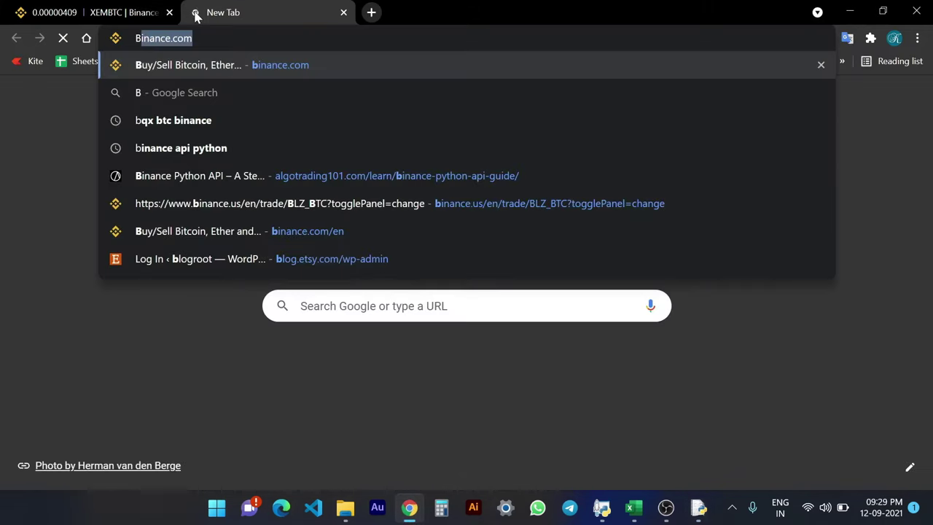
pyautogui.press('Return')
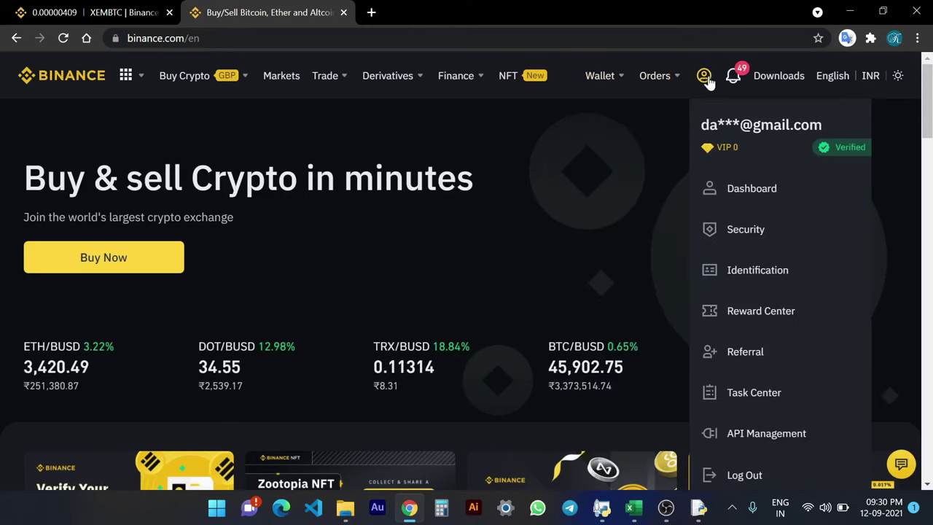
pyautogui.moveTo(703, 76)
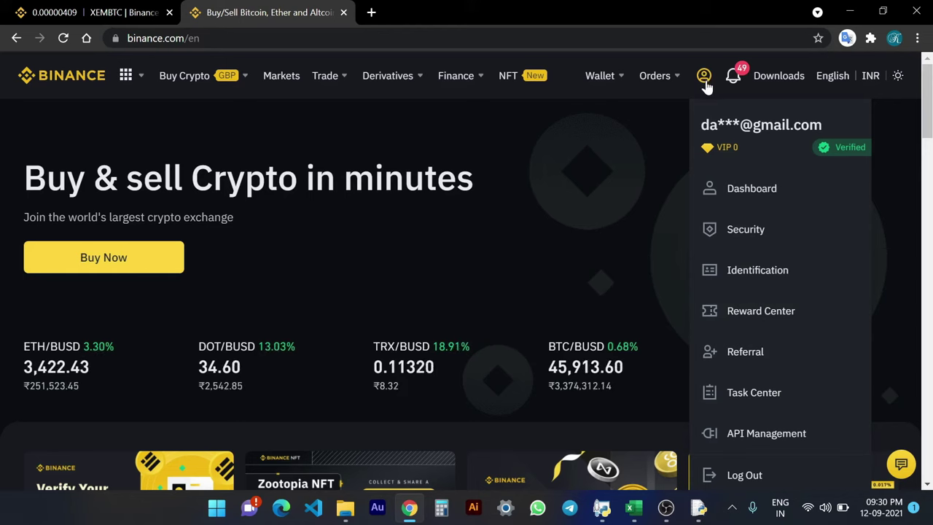
pyautogui.click(777, 440)
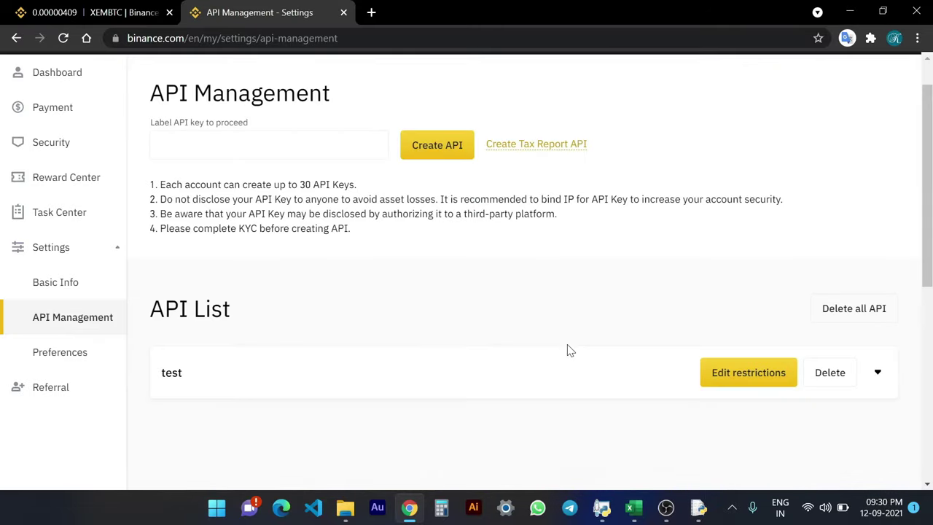
pyautogui.scroll(-3, 567, 350)
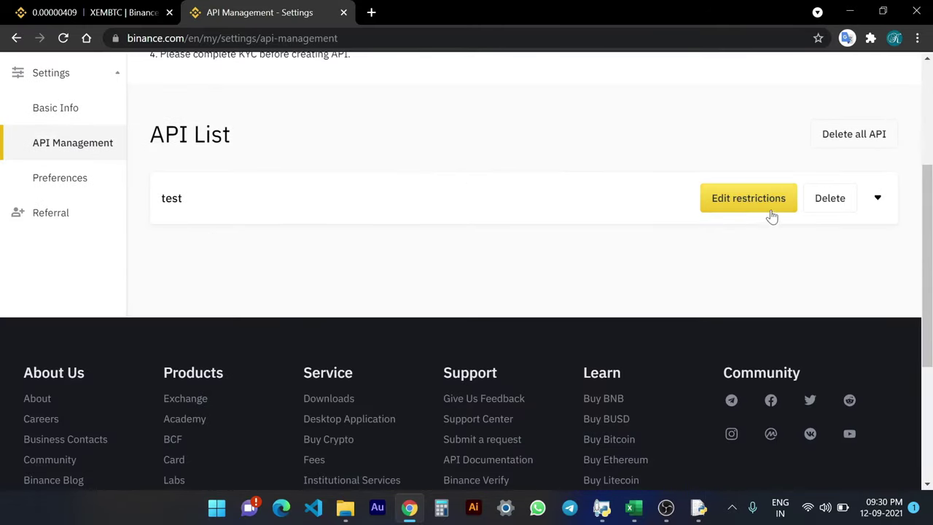
pyautogui.click(831, 201)
pyautogui.click(509, 354)
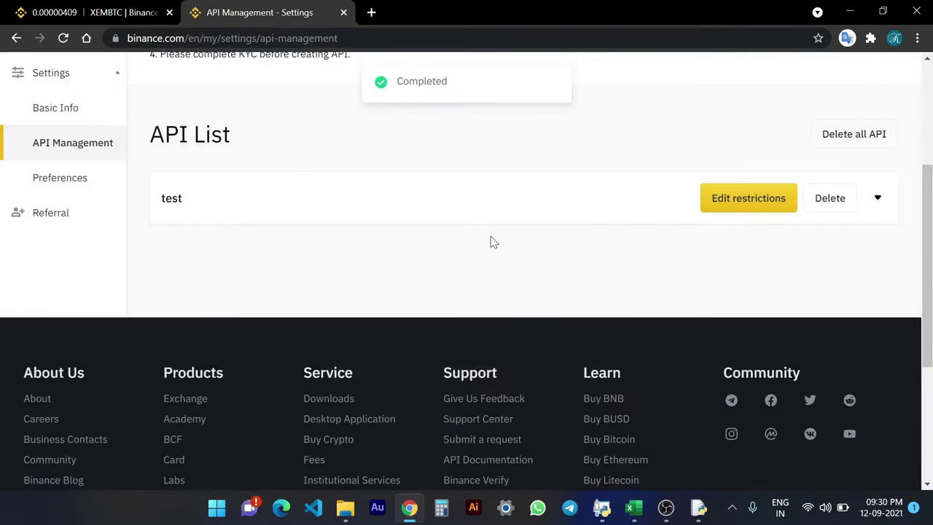
pyautogui.scroll(2, 751, 280)
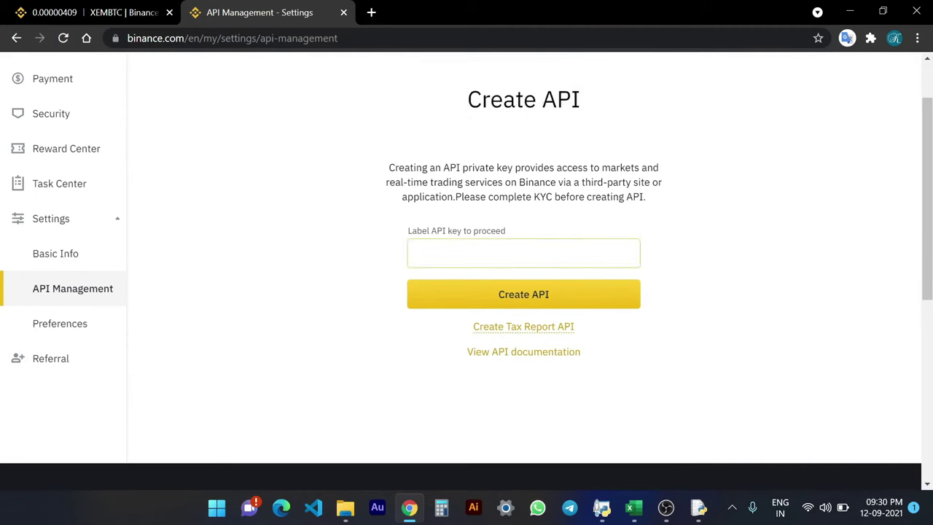
# Label the new API key TEST123 and create it.
pyautogui.click(474, 253)
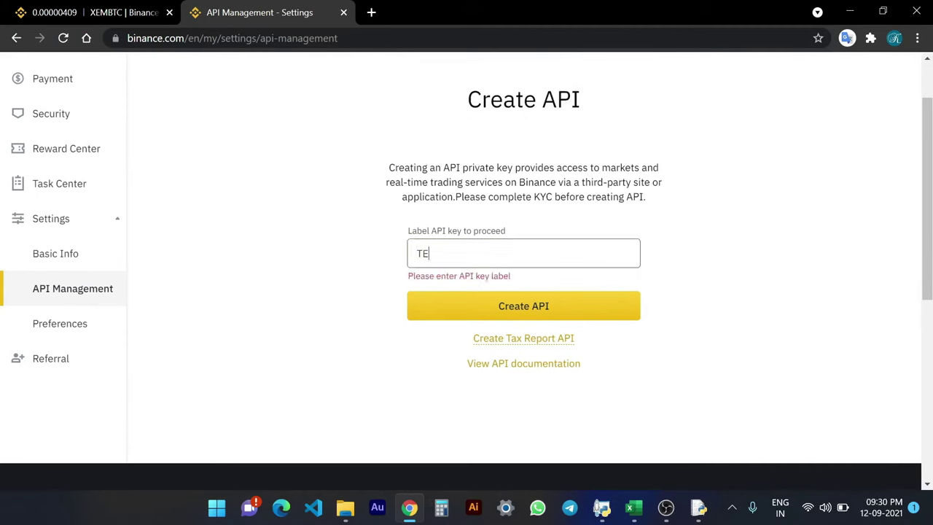
pyautogui.write('ST123')
pyautogui.click(523, 313)
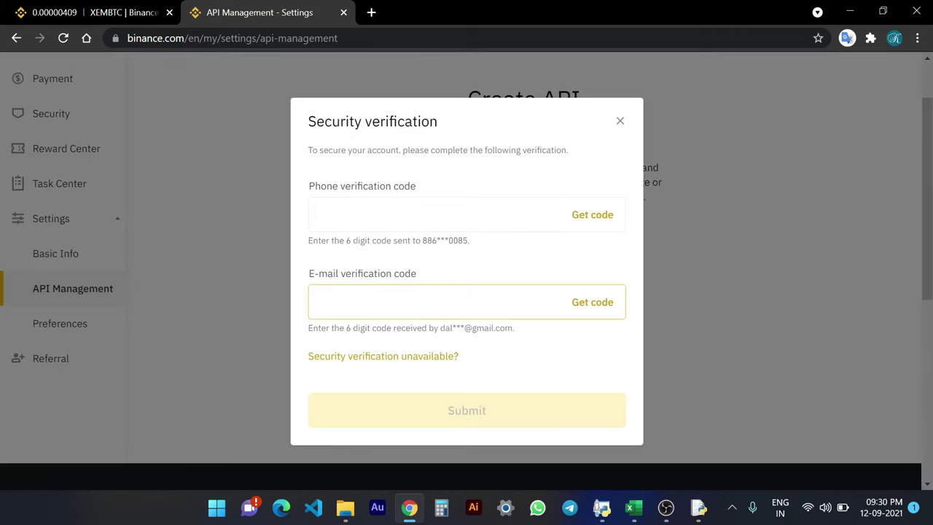
# Request and enter the phone and e-mail verification codes for the new key.
pyautogui.click(438, 215)
pyautogui.click(539, 302)
pyautogui.click(593, 215)
pyautogui.click(590, 304)
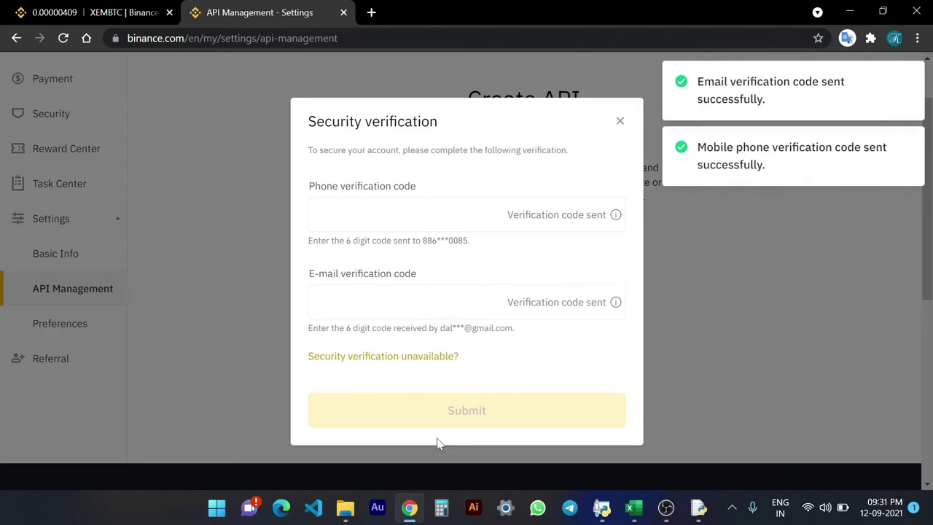
pyautogui.click(438, 302)
pyautogui.click(438, 215)
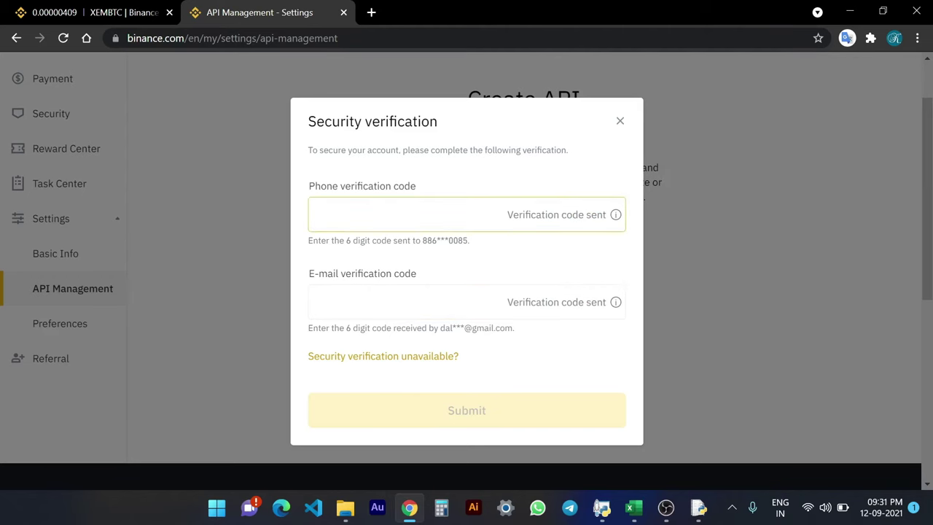
pyautogui.scroll(-2, 552, 289)
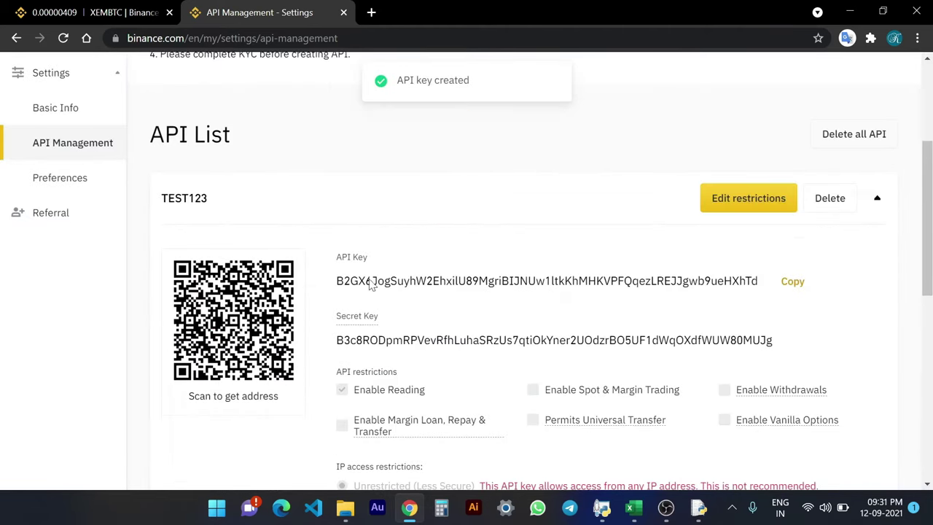
pyautogui.scroll(-1, 372, 284)
pyautogui.doubleClick(402, 208)
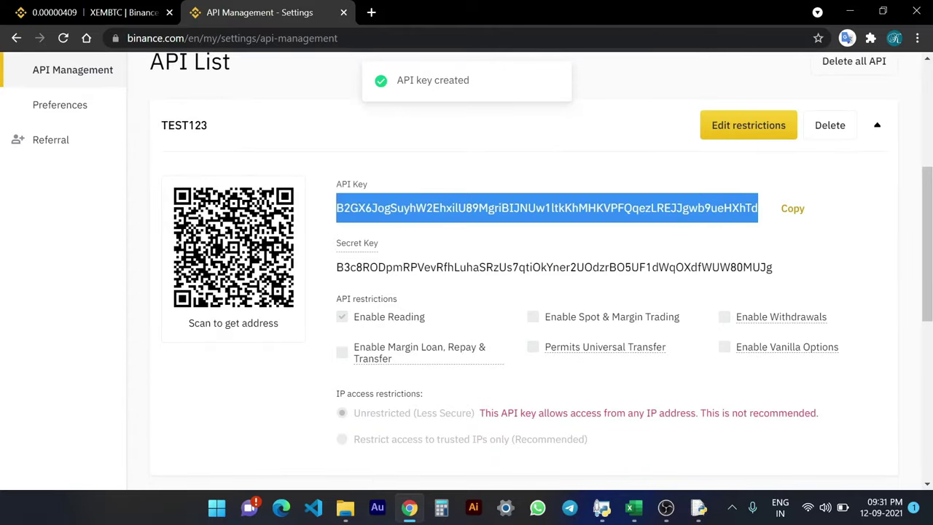
pyautogui.doubleClick(481, 267)
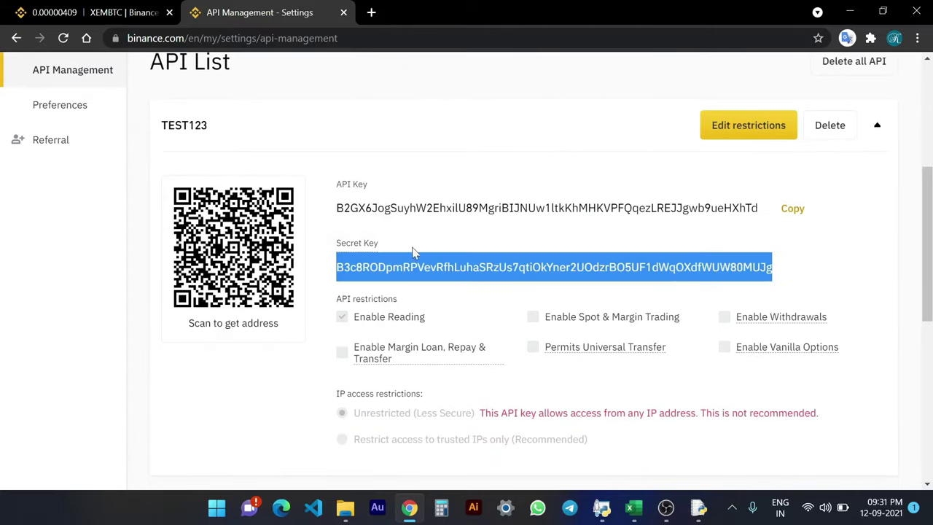
pyautogui.click(444, 294)
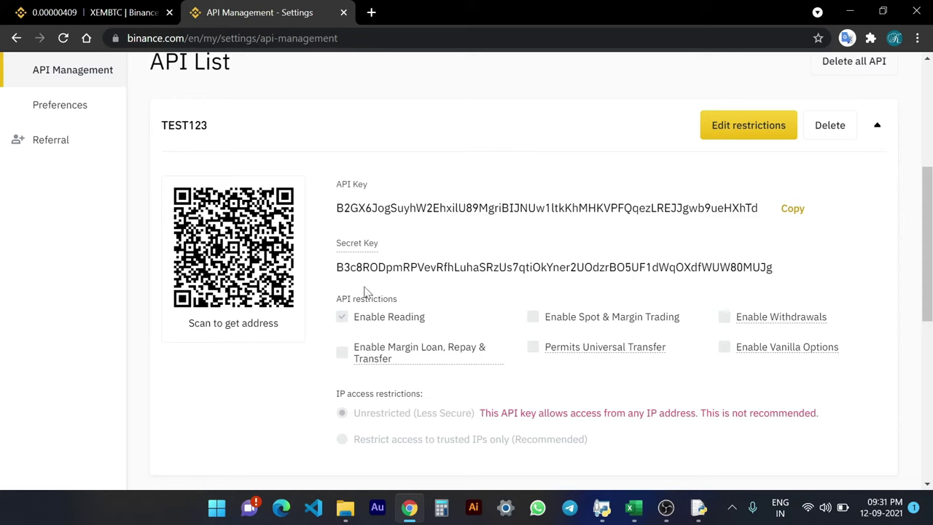
# Copy the Binance API key and paste it into the script's api_key variable.
pyautogui.doubleClick(414, 257)
pyautogui.doubleClick(496, 208)
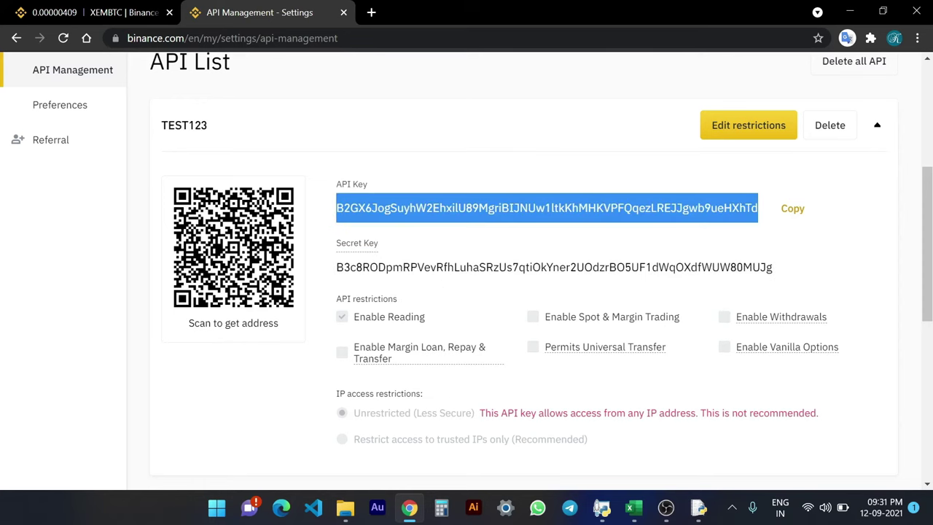
pyautogui.click(452, 251)
pyautogui.doubleClick(547, 208)
pyautogui.hotkey('ctrl', 'c')
pyautogui.click(699, 507)
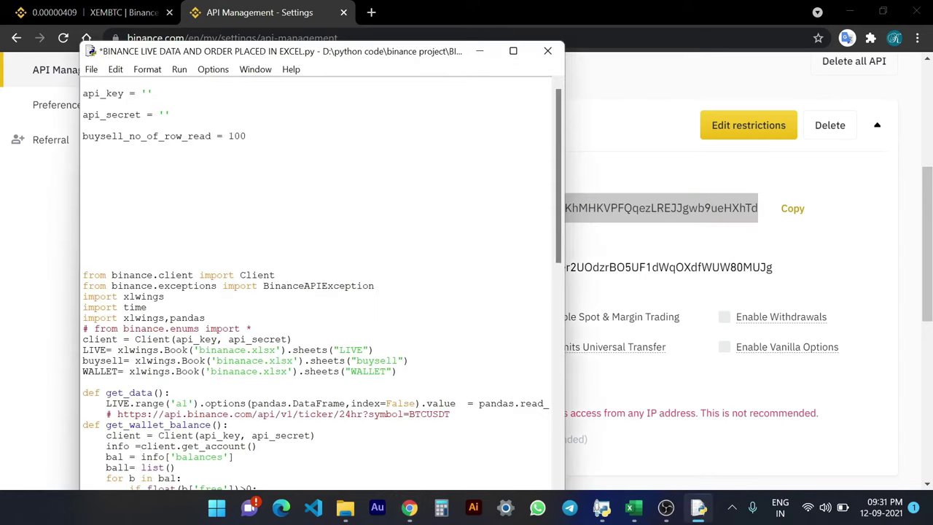
pyautogui.click(146, 94)
pyautogui.hotkey('ctrl', 'v')
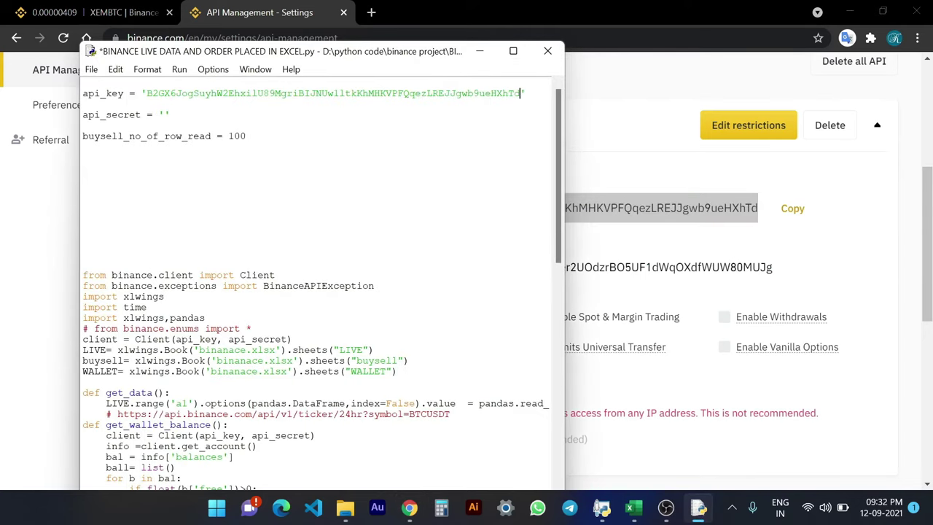
# Paste the Binance secret key into api_secret and save the script.
pyautogui.click(638, 244)
pyautogui.doubleClick(554, 267)
pyautogui.hotkey('ctrl', 'c')
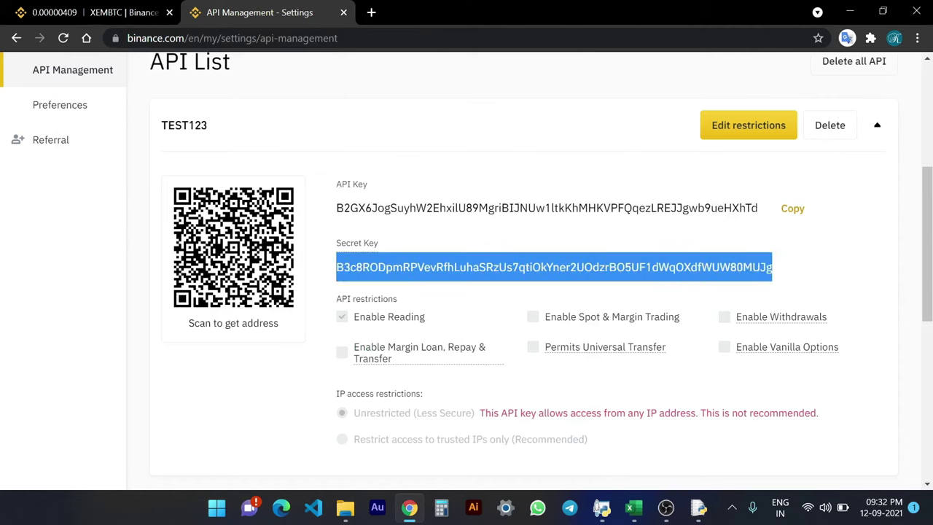
pyautogui.hotkey('alt', 'Tab')
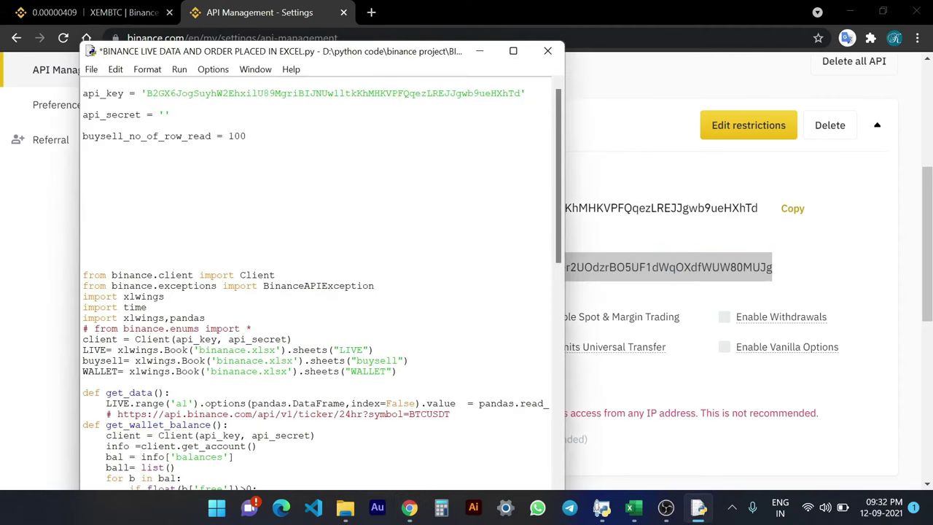
pyautogui.hotkey('ctrl', 'v')
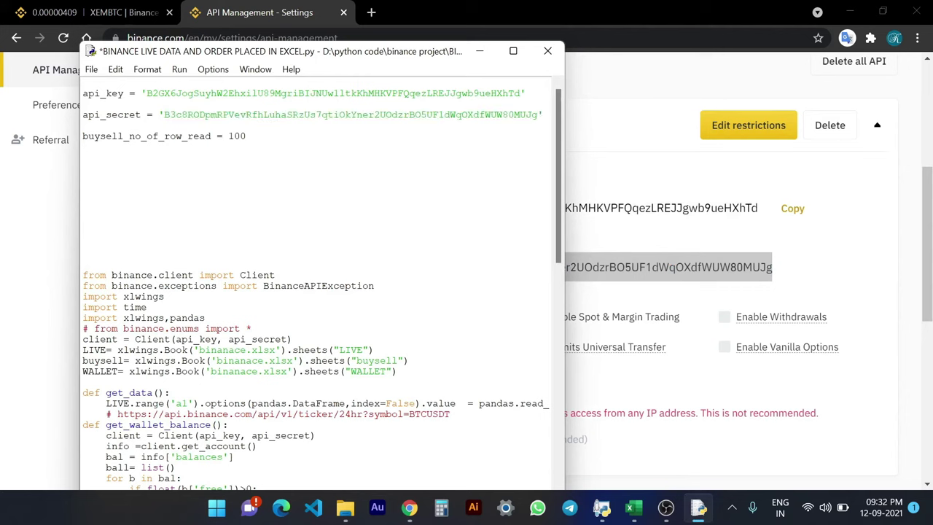
pyautogui.click(92, 69)
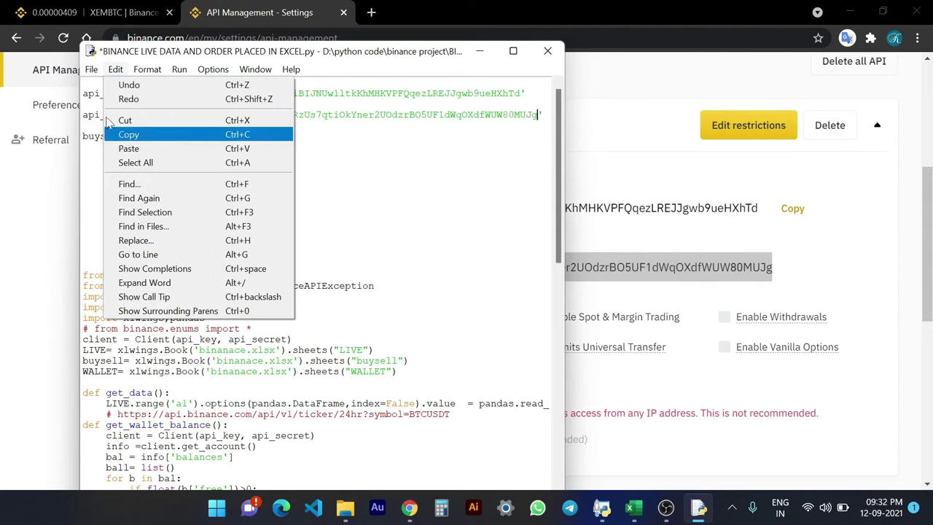
pyautogui.click(92, 73)
pyautogui.click(91, 71)
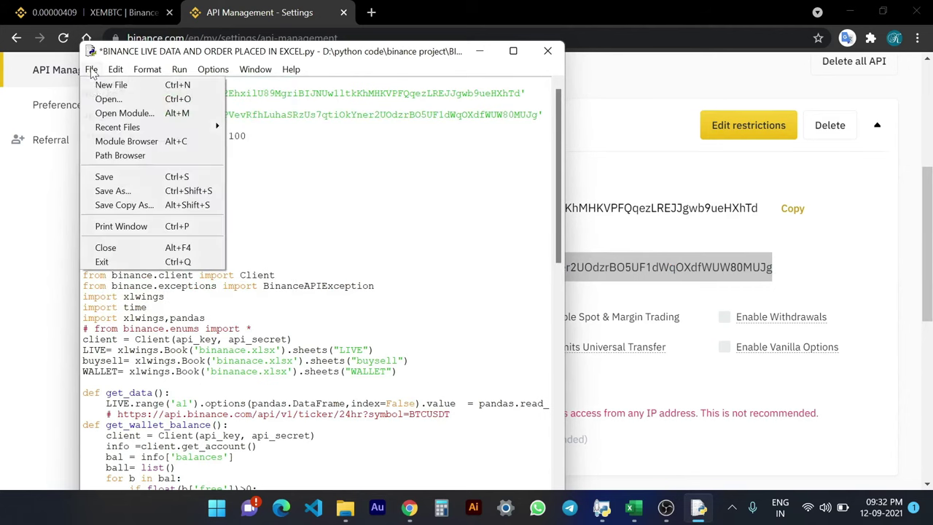
pyautogui.click(119, 178)
# Edit the key's restrictions to enable Spot & Margin Trading, save, and acknowledge the notice.
pyautogui.click(547, 51)
pyautogui.scroll(-1, 379, 262)
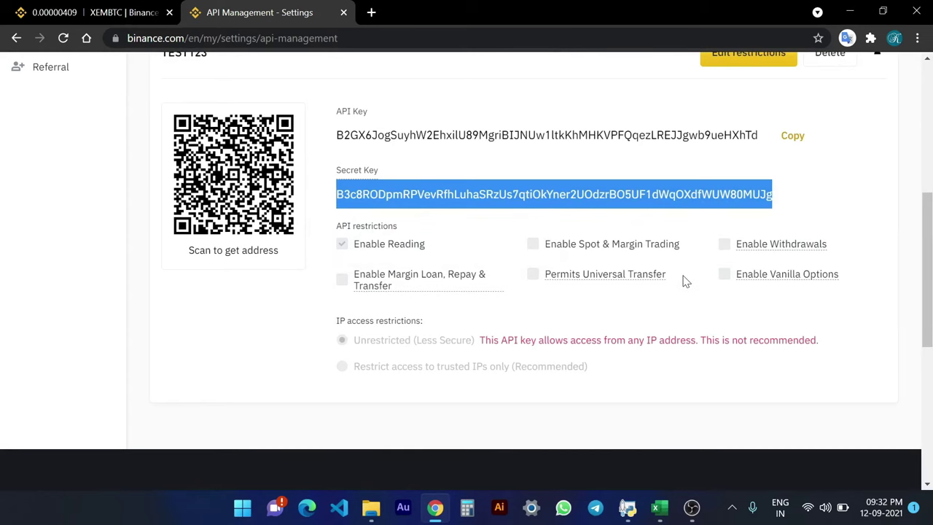
pyautogui.scroll(1, 859, 172)
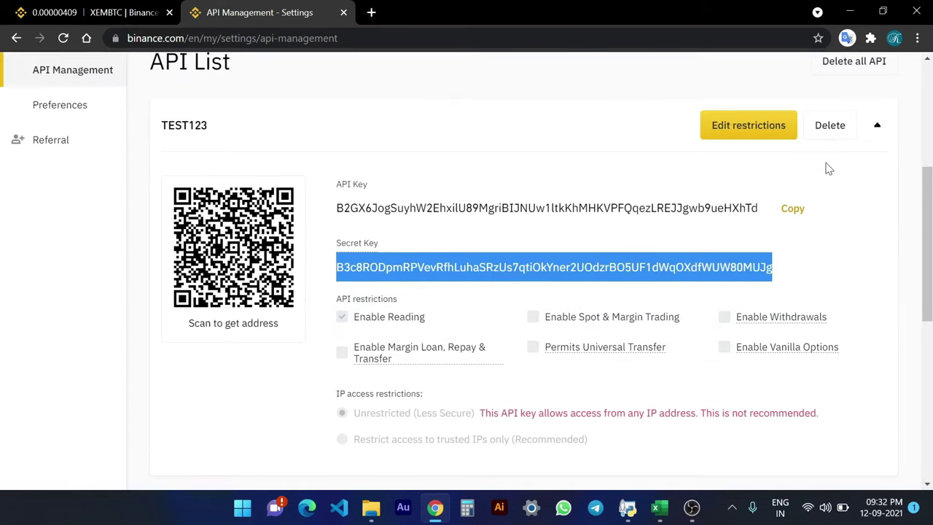
pyautogui.click(762, 132)
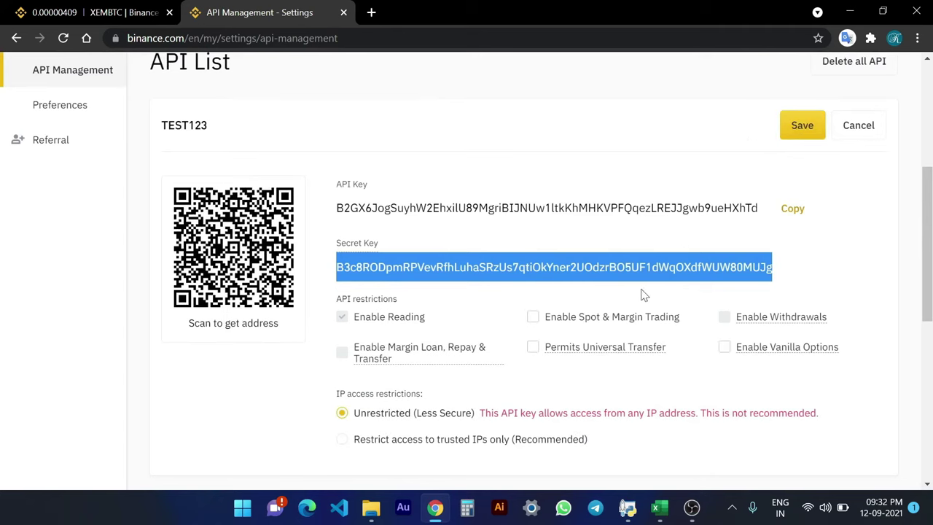
pyautogui.click(533, 319)
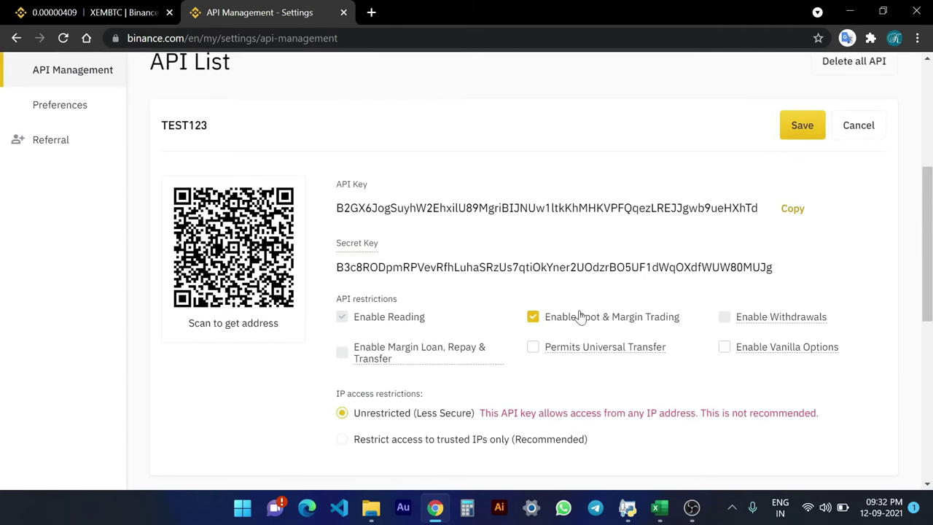
pyautogui.click(805, 130)
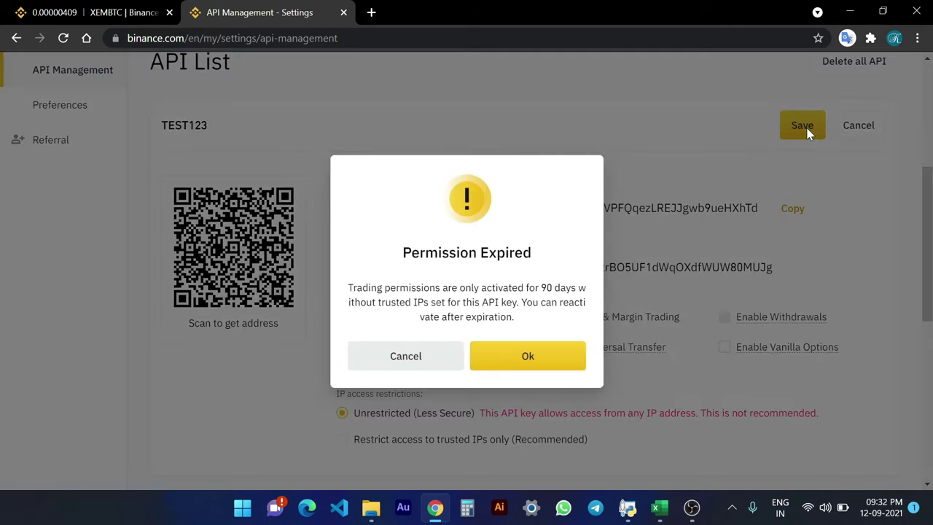
pyautogui.click(524, 358)
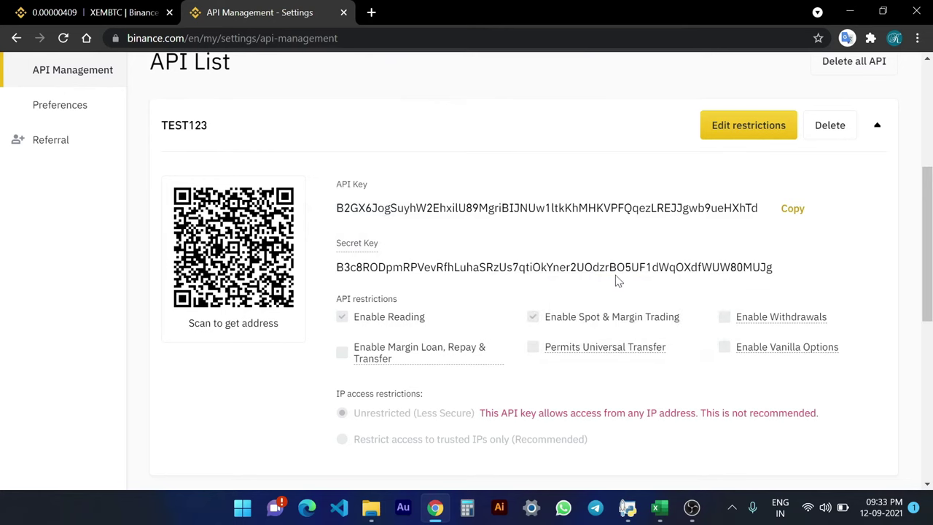
# Expand the TEST123 key's details and select its masked secret key, then launch the trading script.
pyautogui.scroll(-1, 571, 303)
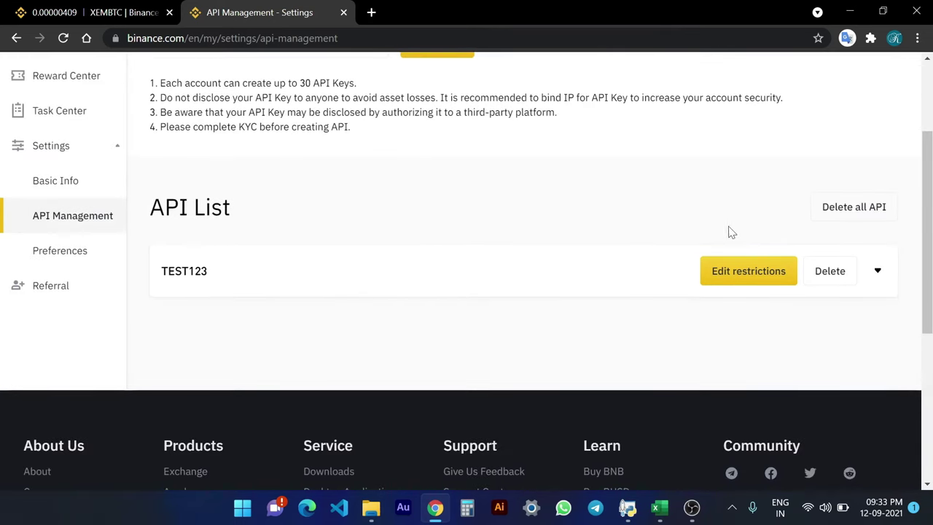
pyautogui.scroll(1, 191, 350)
pyautogui.click(191, 350)
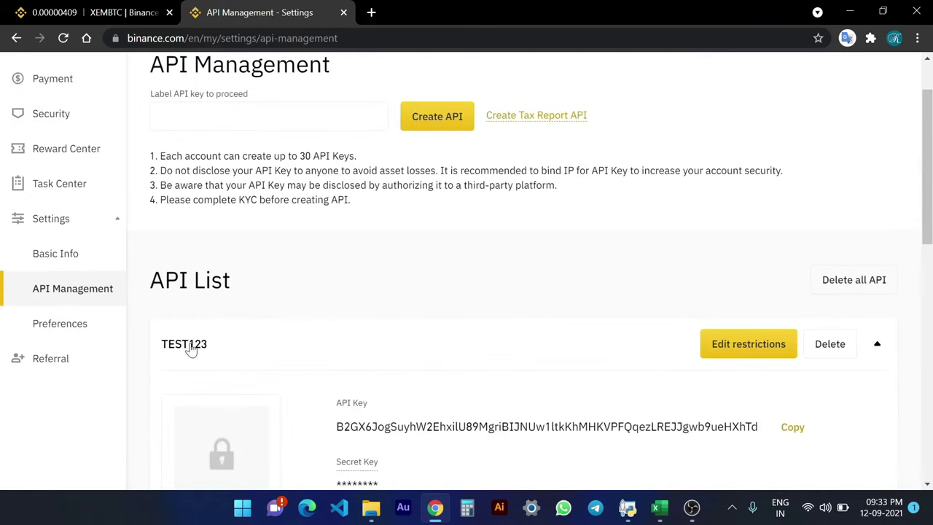
pyautogui.scroll(-2, 527, 346)
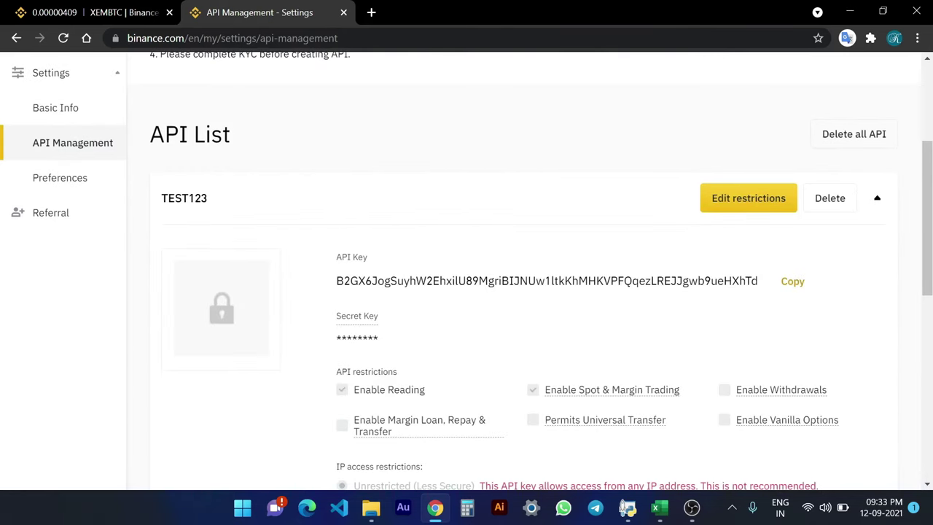
pyautogui.moveTo(369, 339); pyautogui.dragTo(363, 339)
pyautogui.doubleClick(357, 339)
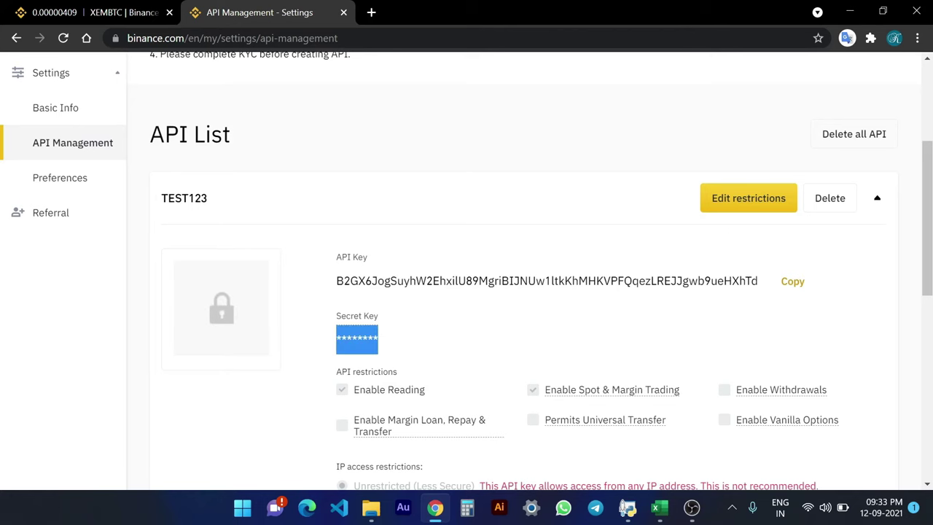
pyautogui.scroll(-1, 605, 314)
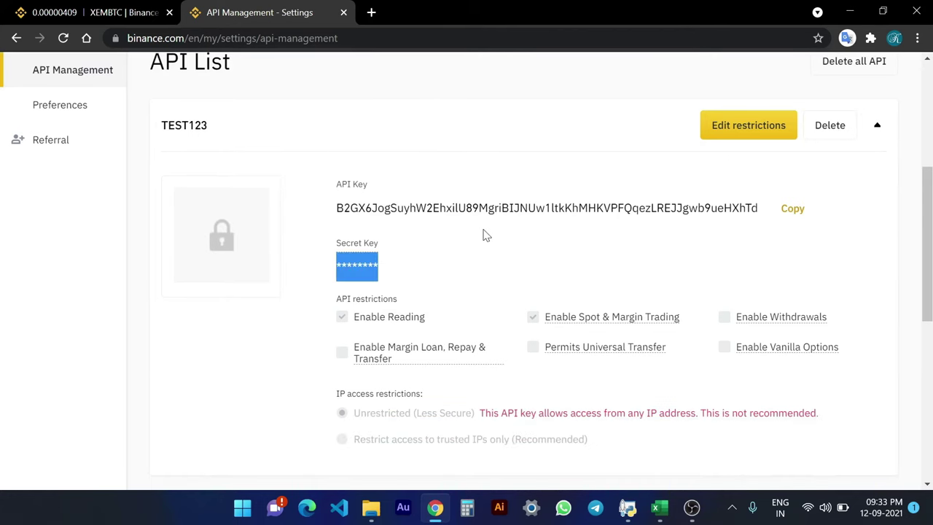
pyautogui.scroll(-1, 480, 273)
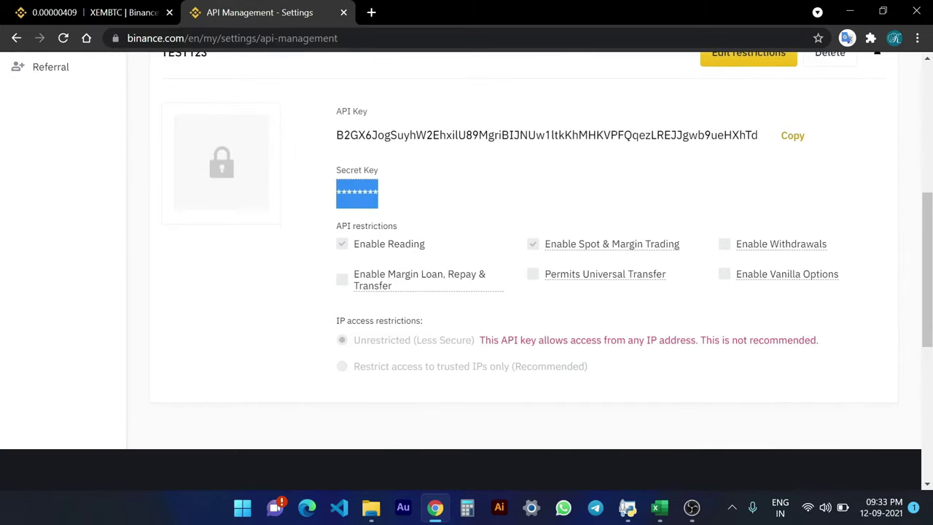
pyautogui.click(628, 507)
# Select columns A–L and O–S on the buysell sheet, then clear the selection.
pyautogui.hotkey('ctrl', 'c')
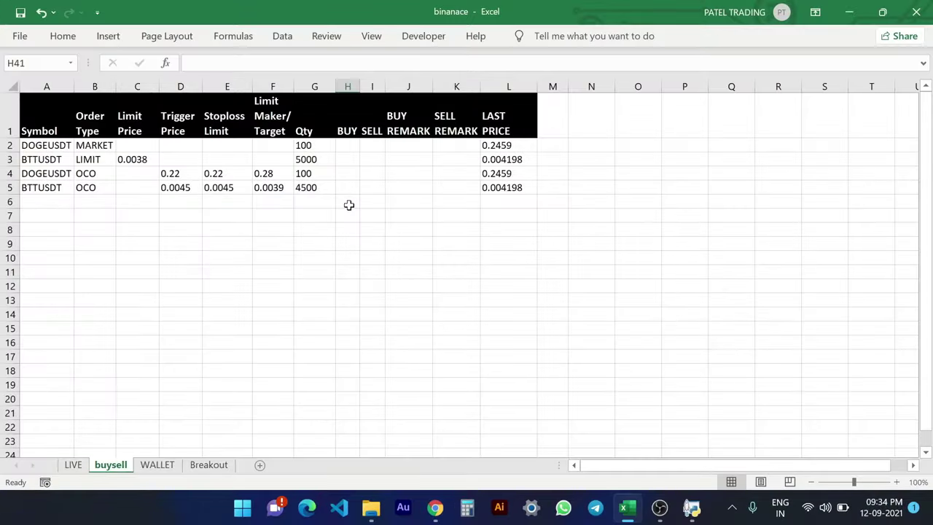
pyautogui.click(347, 200)
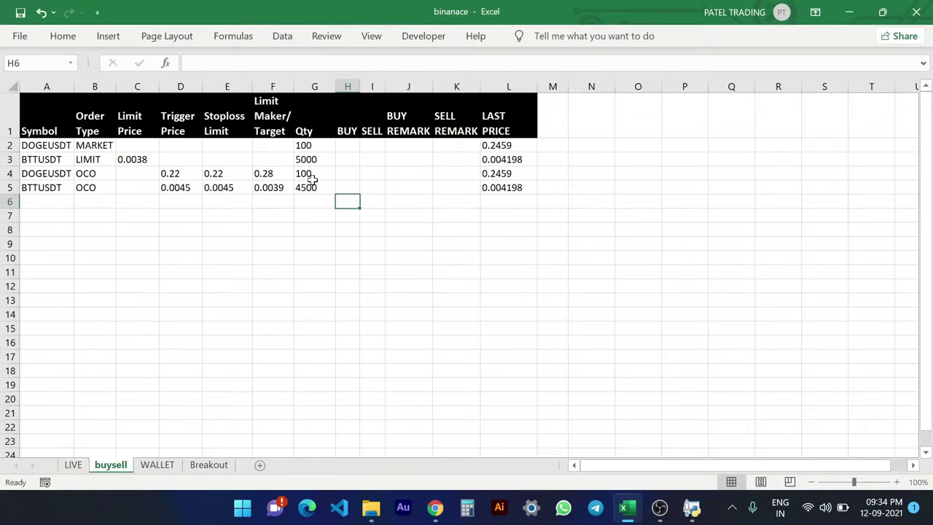
pyautogui.moveTo(552, 145)
pyautogui.mouseDown()
pyautogui.moveTo(542, 86)
pyautogui.moveTo(551, 86)
pyautogui.mouseUp()
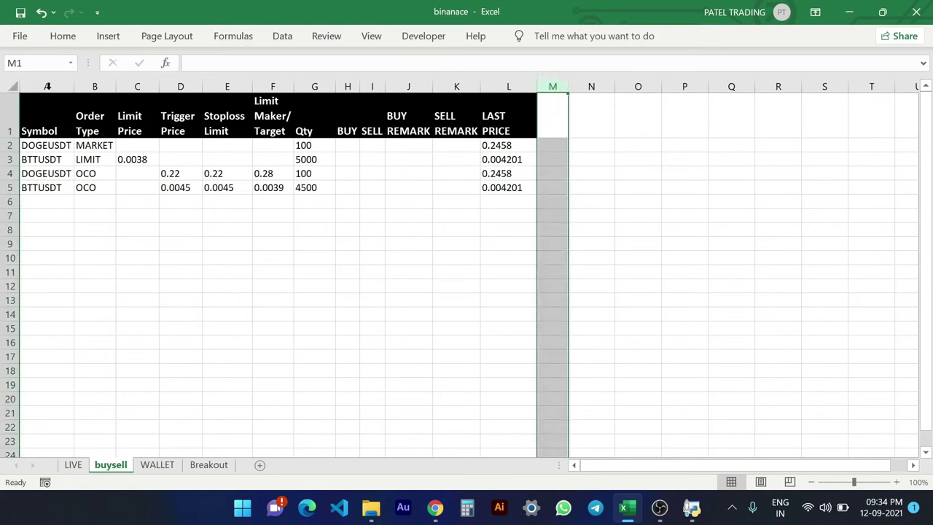
pyautogui.moveTo(522, 86); pyautogui.dragTo(41, 88)
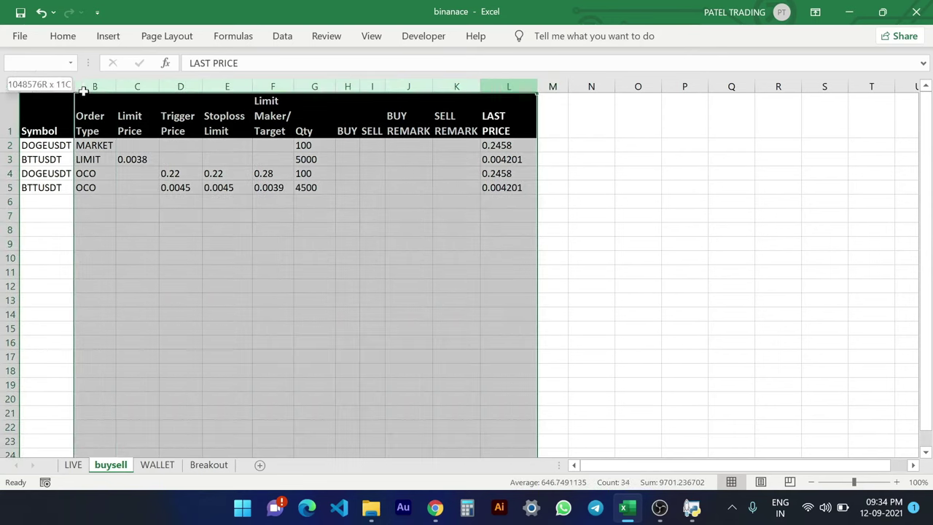
pyautogui.moveTo(649, 86); pyautogui.dragTo(799, 81)
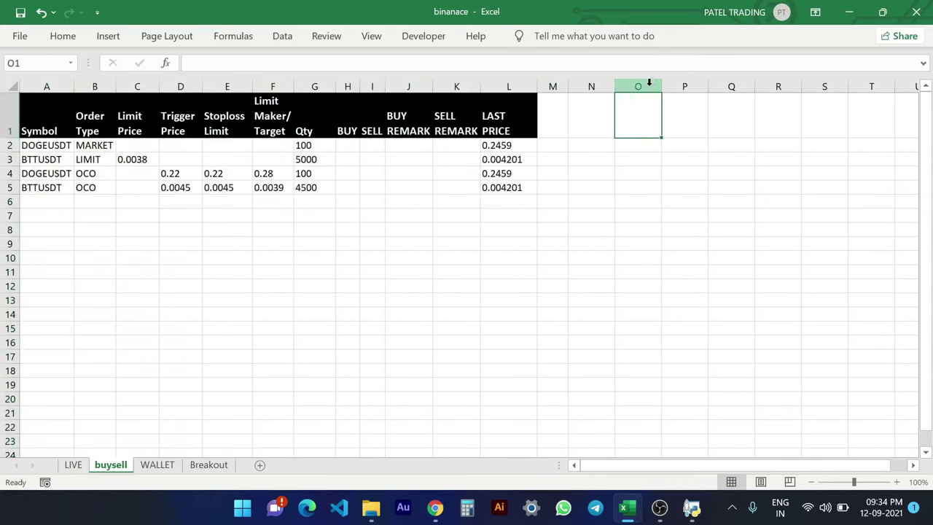
pyautogui.click(669, 127)
pyautogui.click(589, 144)
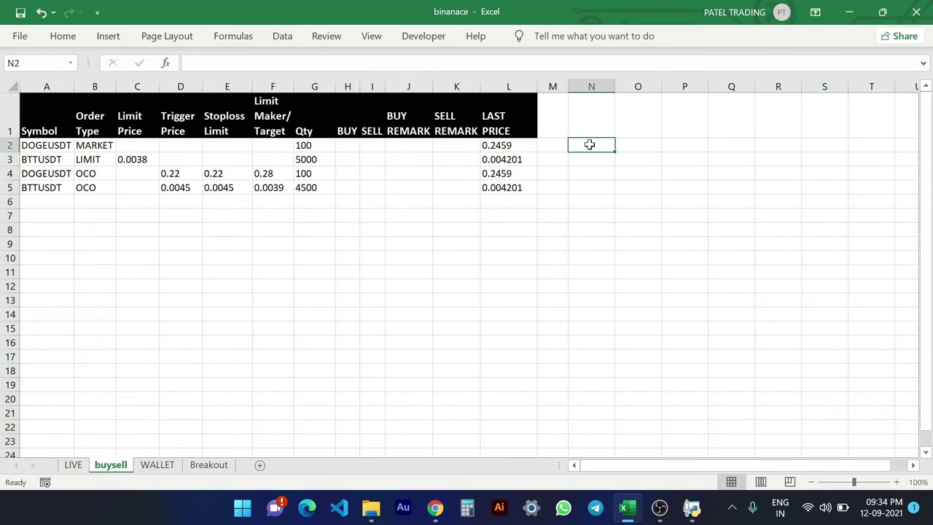
# Compare the LIVE and buysell sheets and inspect the LAST PRICE lookup formula in L2.
pyautogui.click(73, 465)
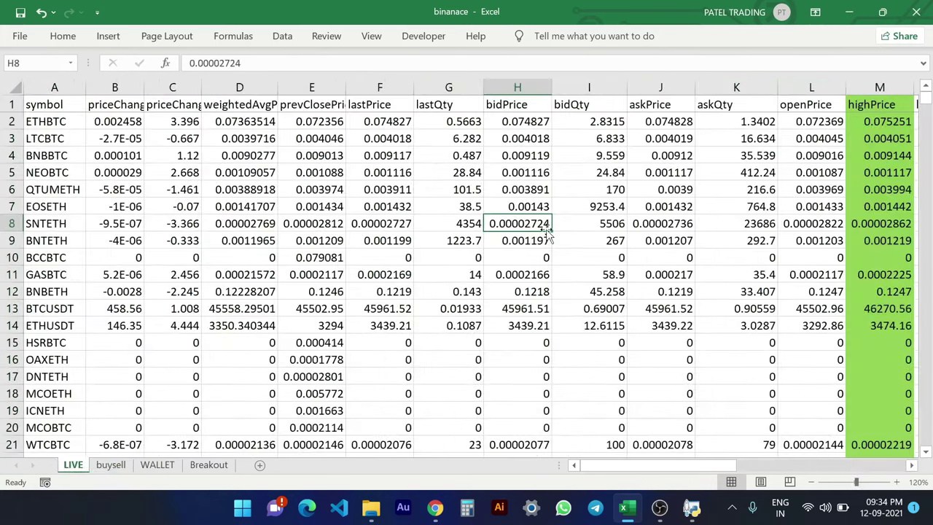
pyautogui.click(113, 465)
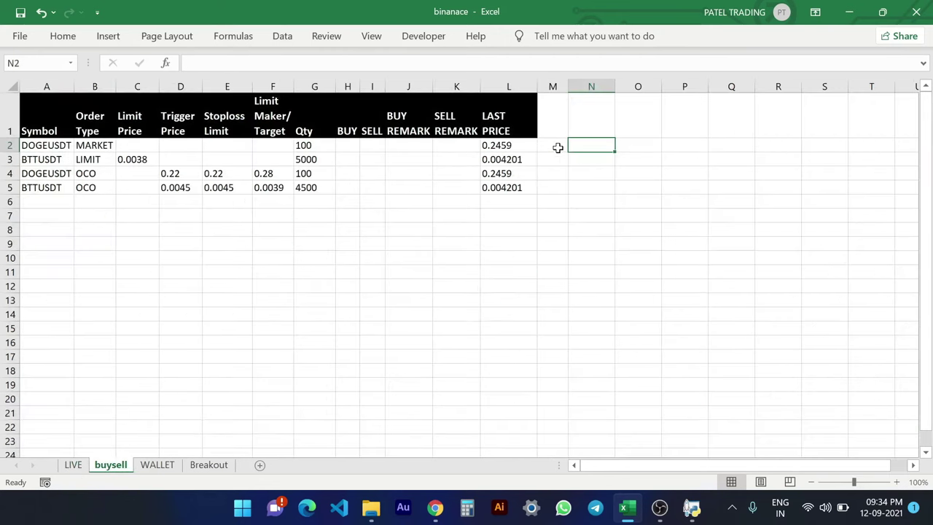
pyautogui.click(555, 146)
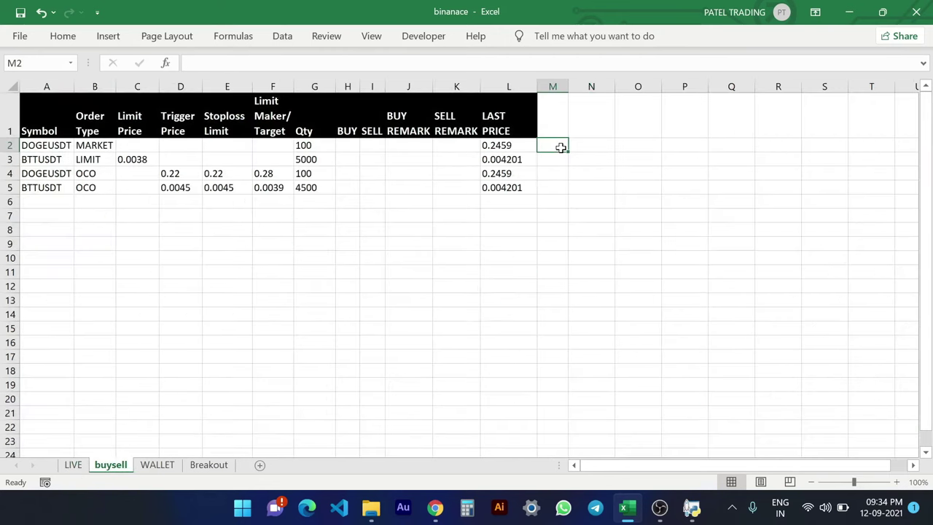
pyautogui.click(510, 145)
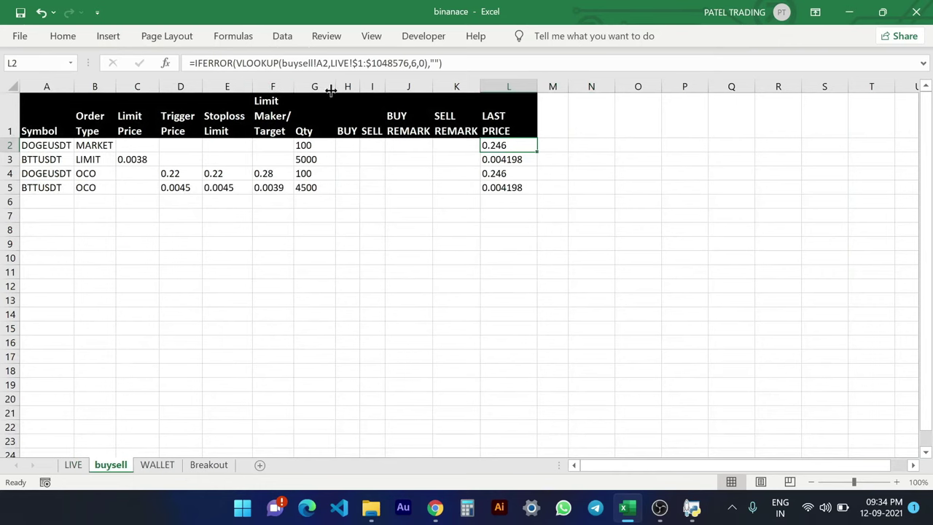
pyautogui.click(73, 465)
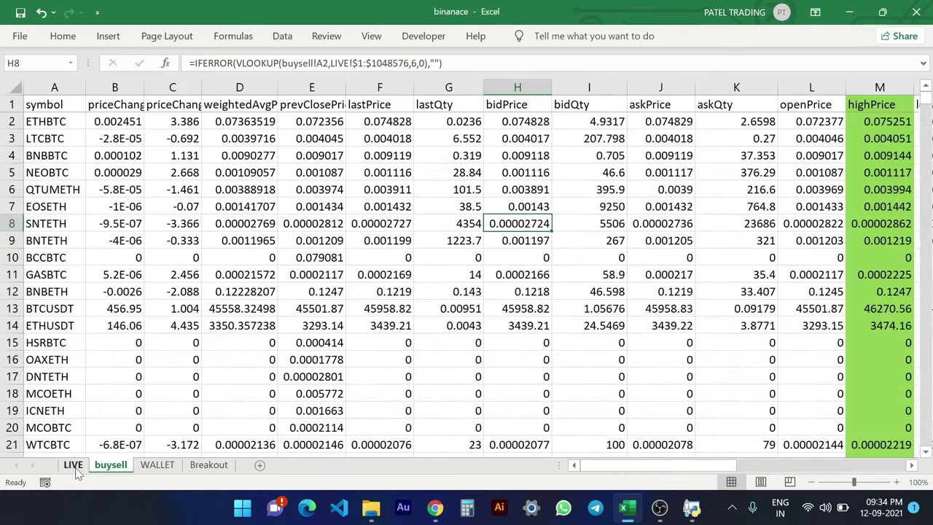
pyautogui.click(110, 465)
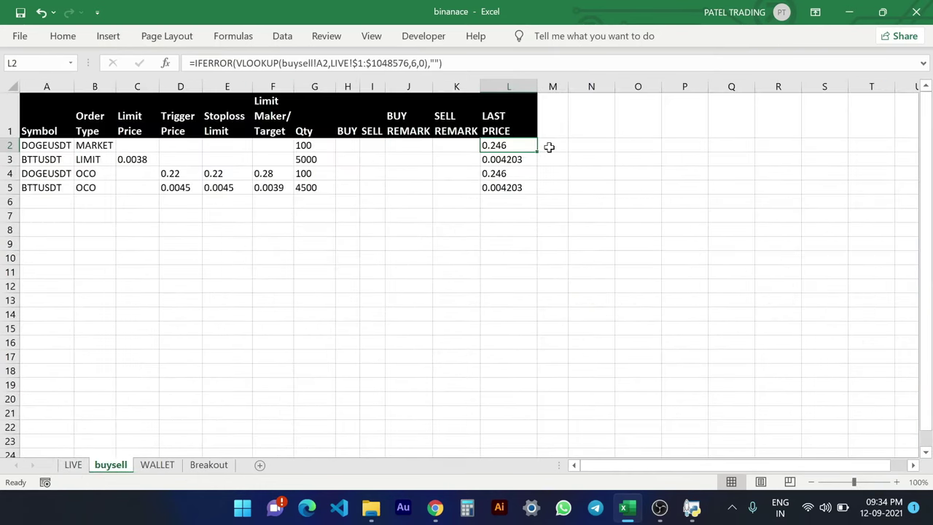
pyautogui.click(548, 146)
# On the LIVE sheet, check the priceChangePercent values for ETHBTC in C2 and QTUMETH in C6.
pyautogui.click(73, 465)
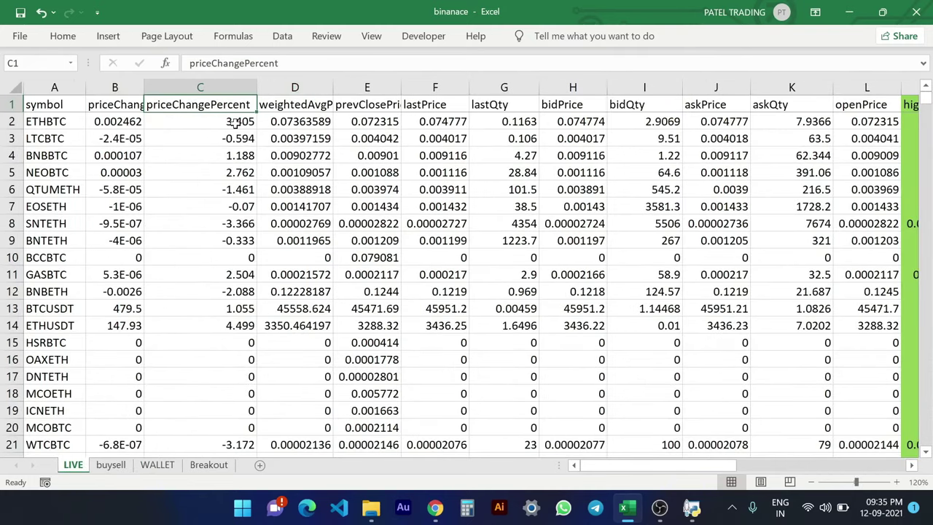
pyautogui.click(229, 125)
pyautogui.click(41, 121)
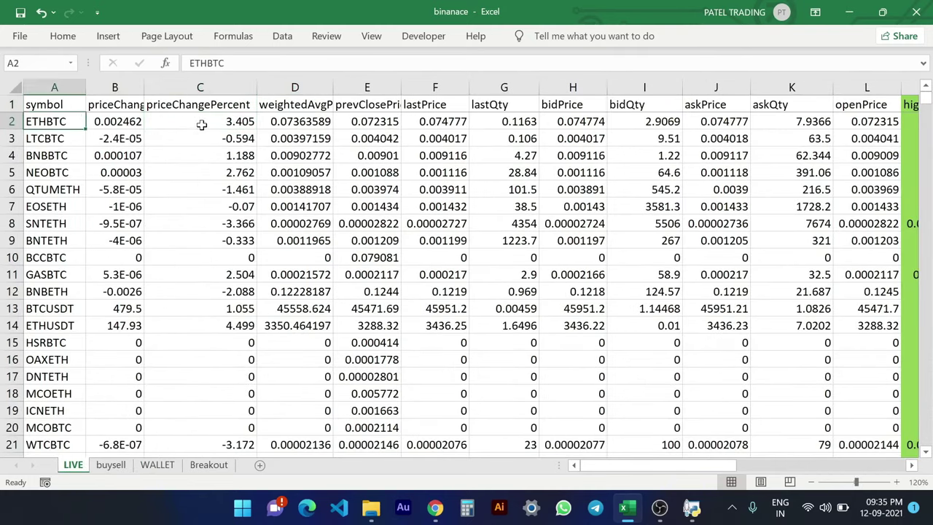
pyautogui.click(223, 122)
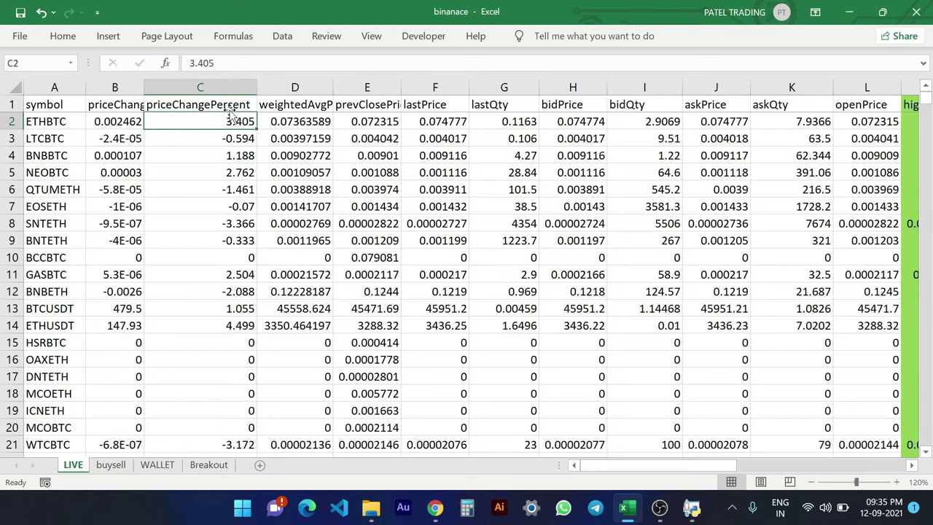
pyautogui.click(242, 189)
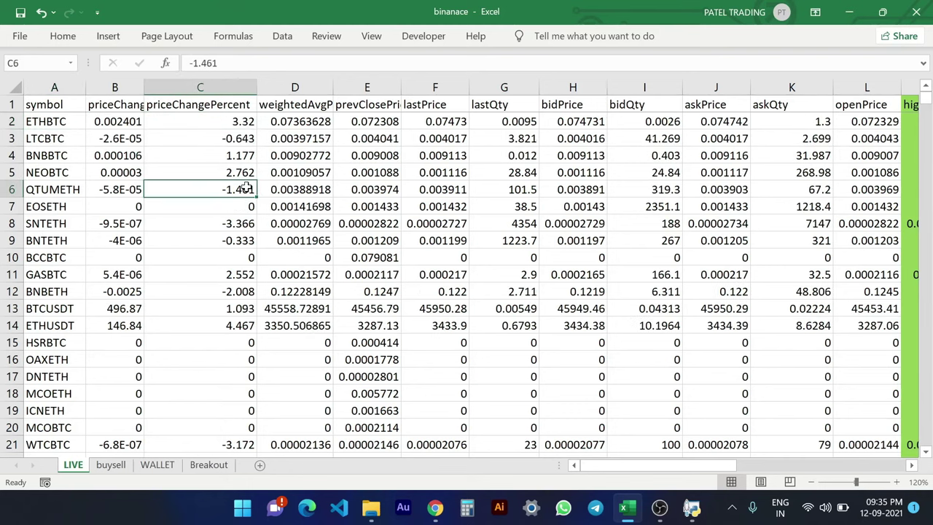
pyautogui.click(220, 122)
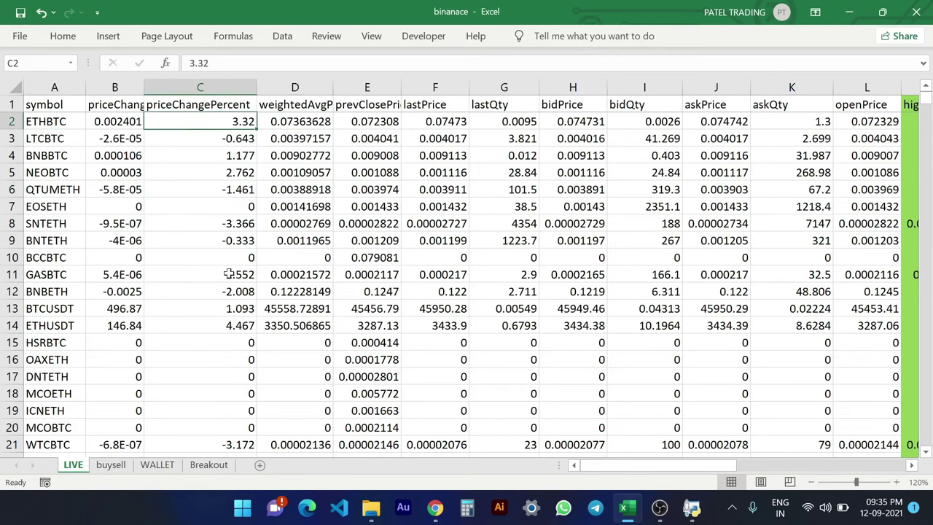
# Enter =VLOOKUP(A2,LIVE!1:1048576,3,0) in buysell M2, returning DOGEUSDT's 0.903.
pyautogui.click(117, 466)
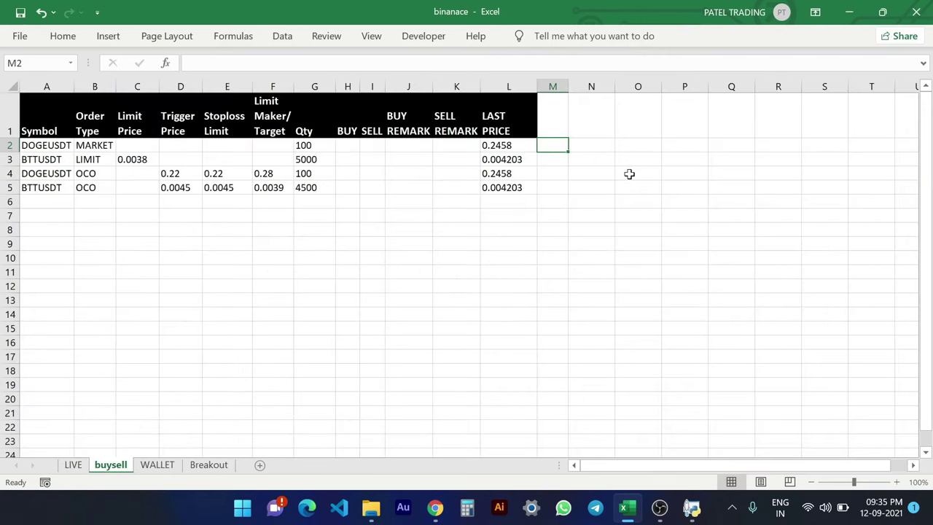
pyautogui.write('=VL')
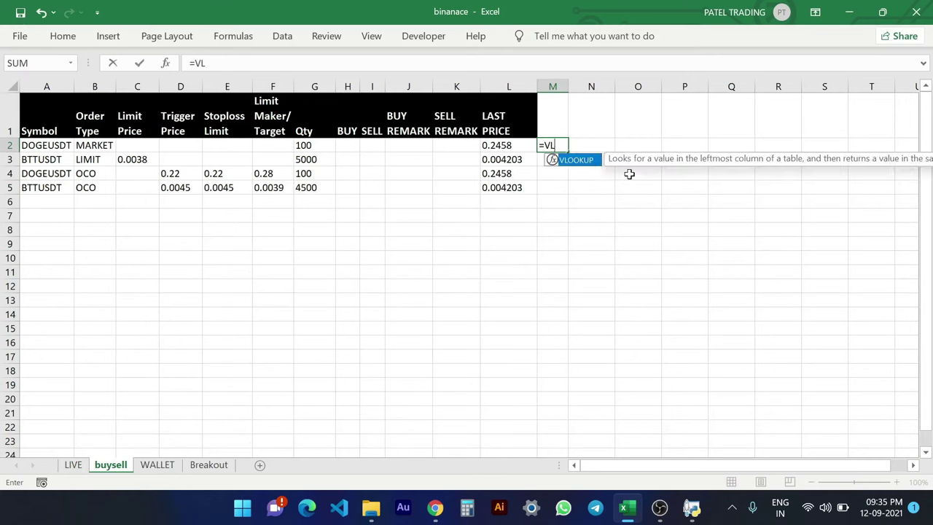
pyautogui.press('Tab')
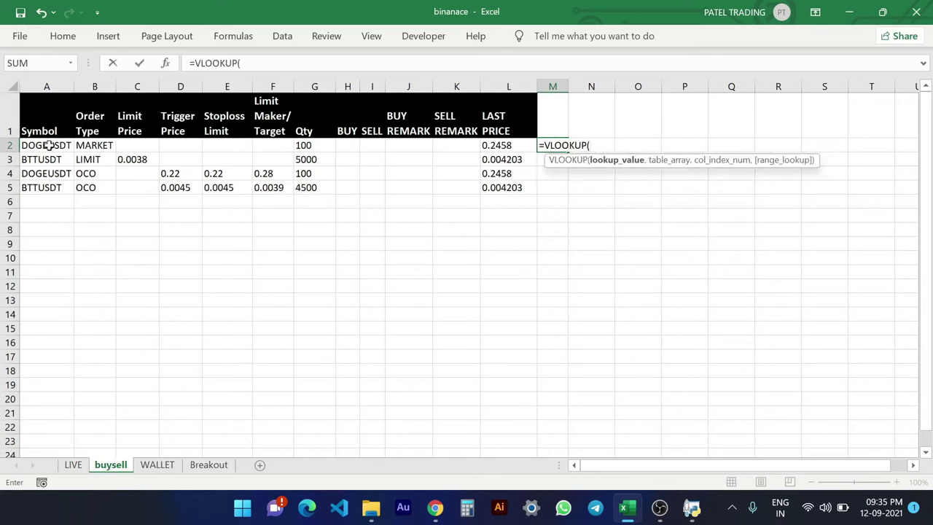
pyautogui.click(45, 146)
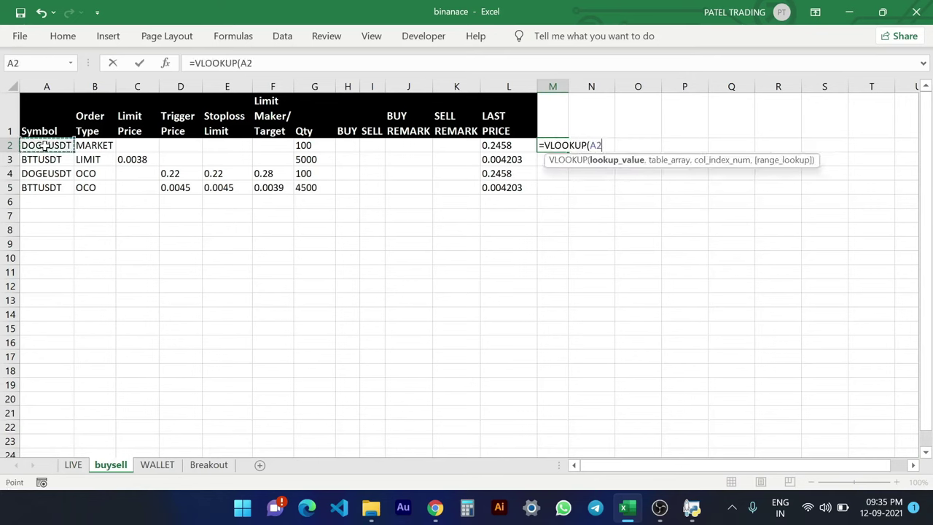
pyautogui.write(',')
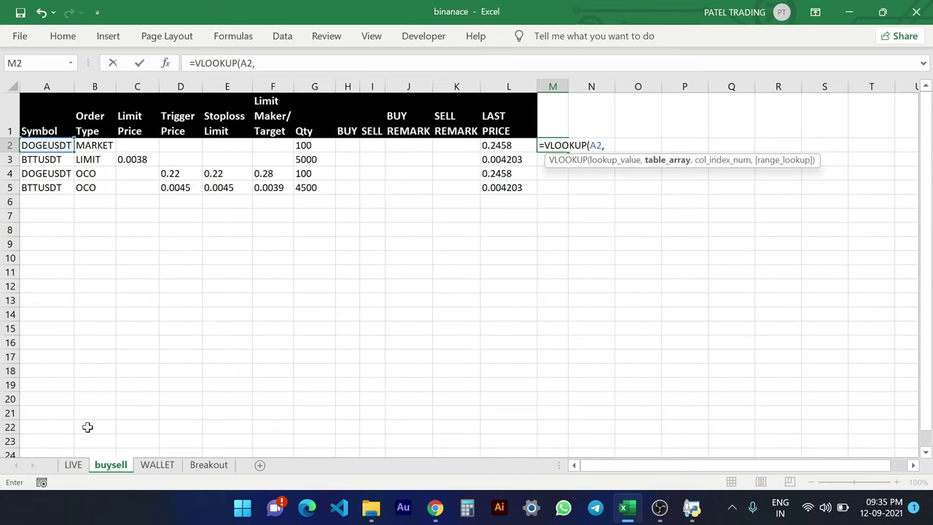
pyautogui.click(74, 465)
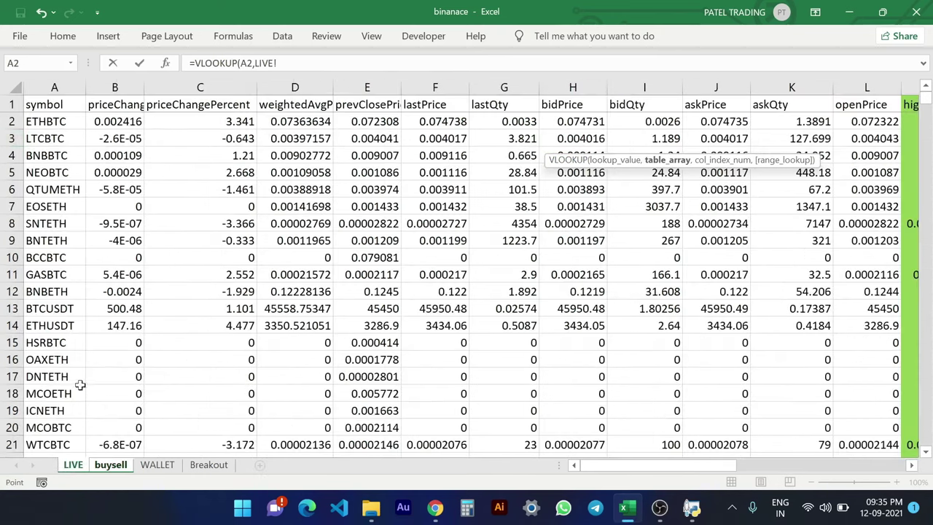
pyautogui.click(16, 87)
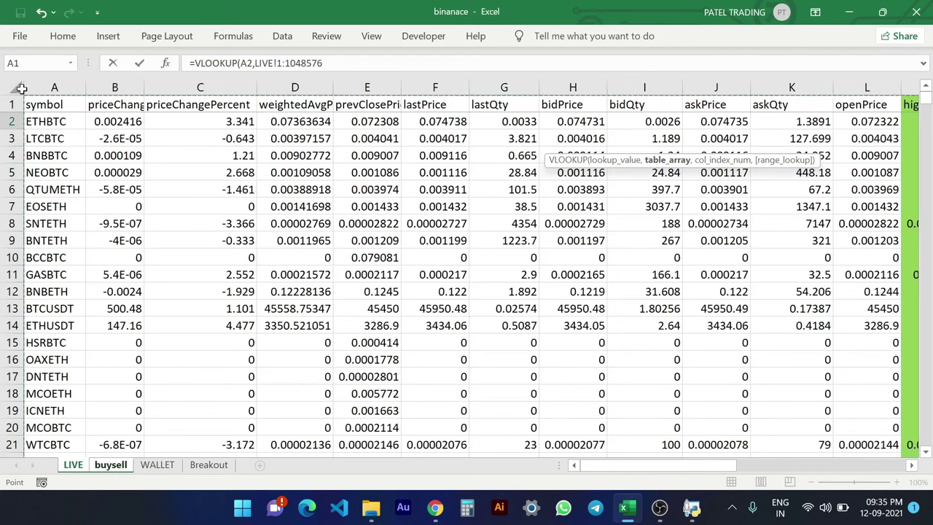
pyautogui.click(323, 63)
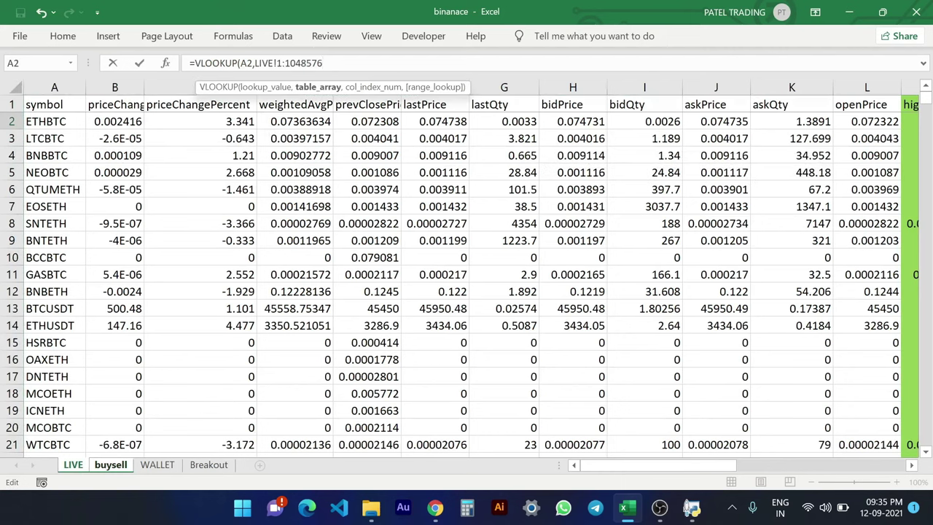
pyautogui.write(',3')
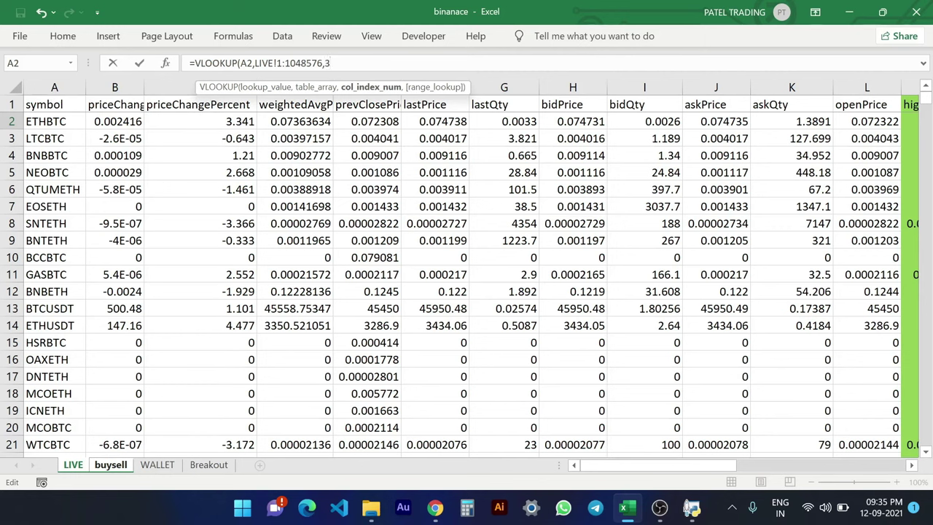
pyautogui.write(',0')
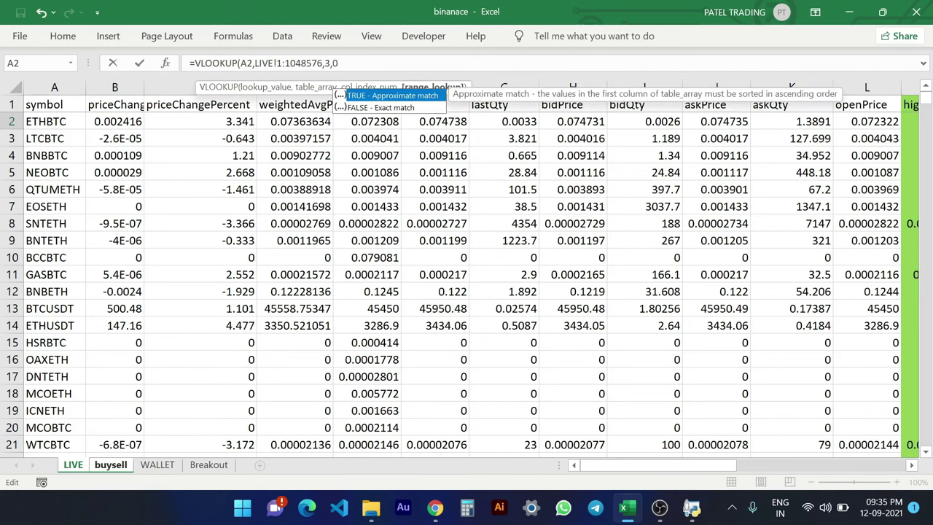
pyautogui.press('Return')
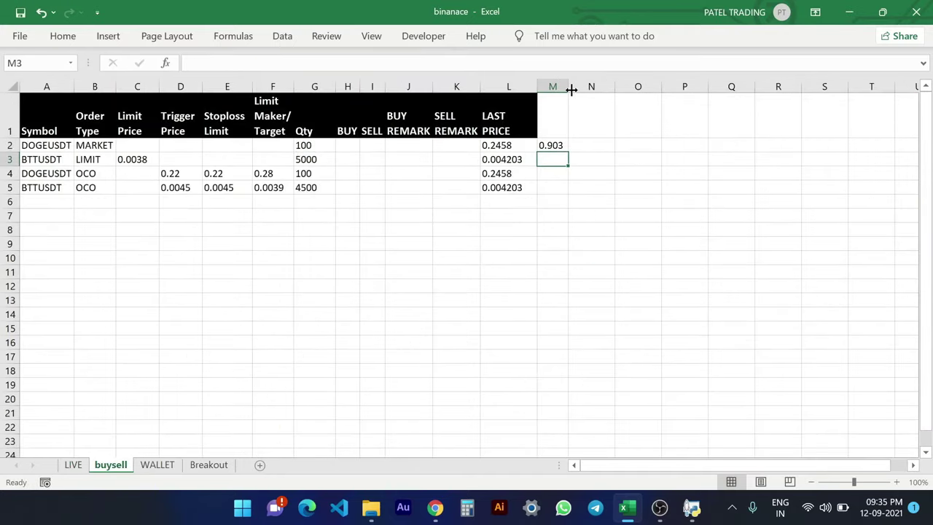
# Widen column M, make M2's LIVE range absolute ($1:$1048576), and fill the lookup down to M9.
pyautogui.moveTo(570, 89); pyautogui.dragTo(592, 89)
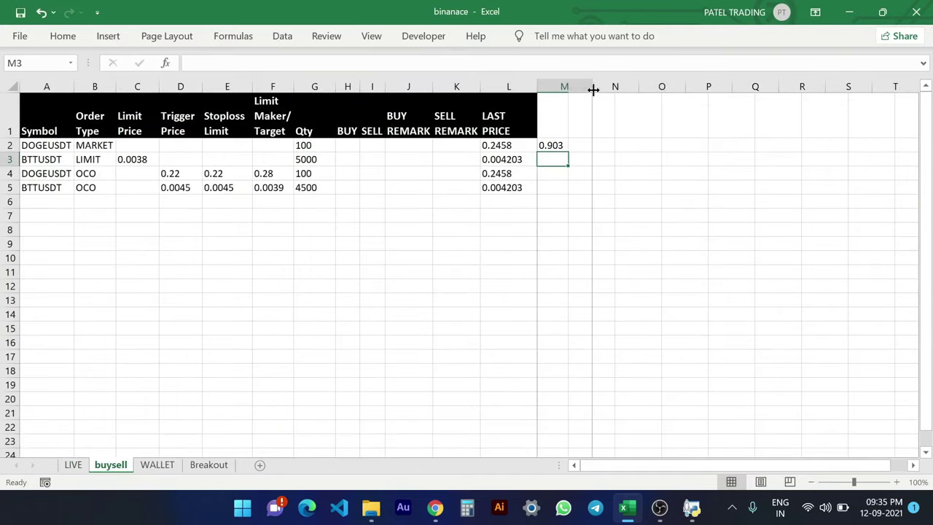
pyautogui.click(568, 146)
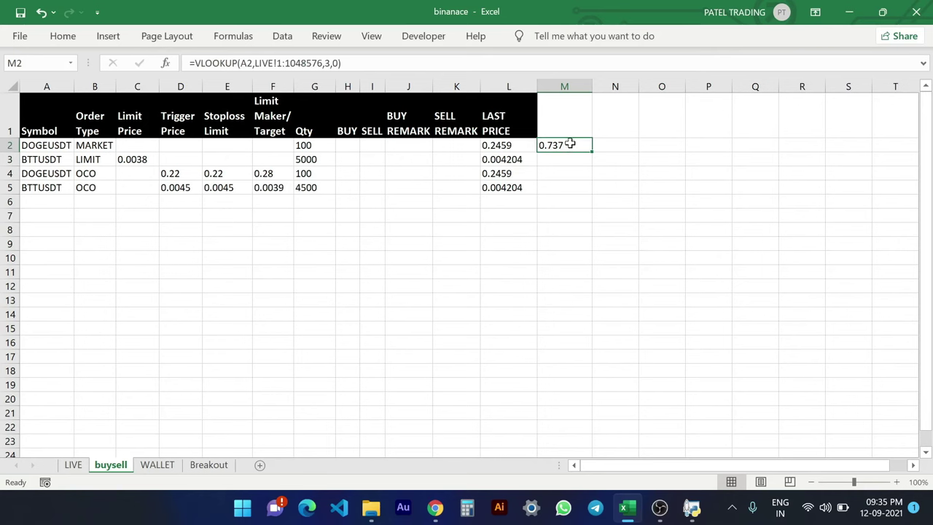
pyautogui.doubleClick(587, 151)
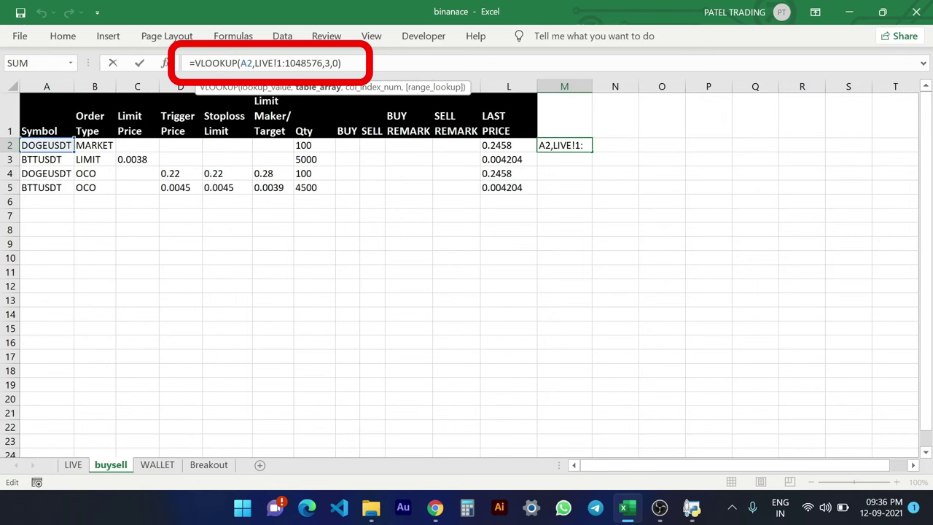
pyautogui.press('F4')
pyautogui.hotkey('ctrl', 'Return')
pyautogui.moveTo(592, 152); pyautogui.dragTo(600, 251)
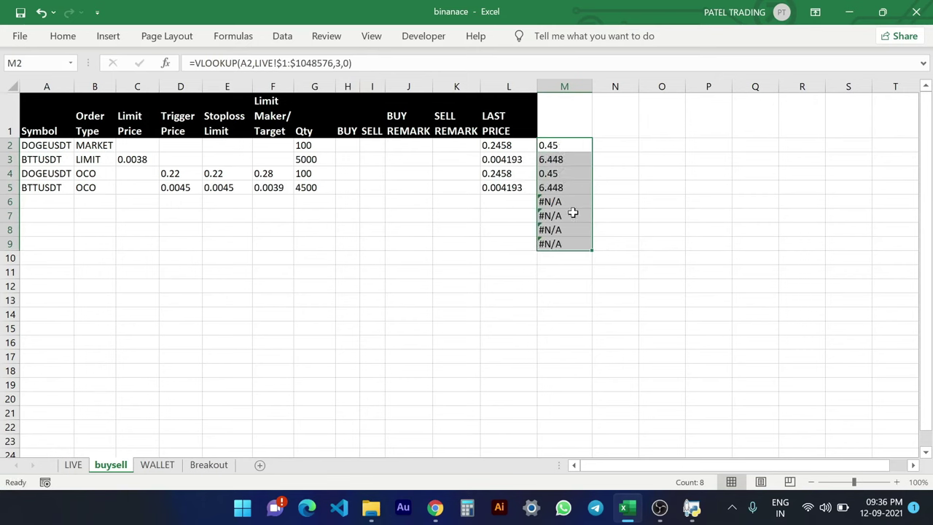
pyautogui.click(573, 198)
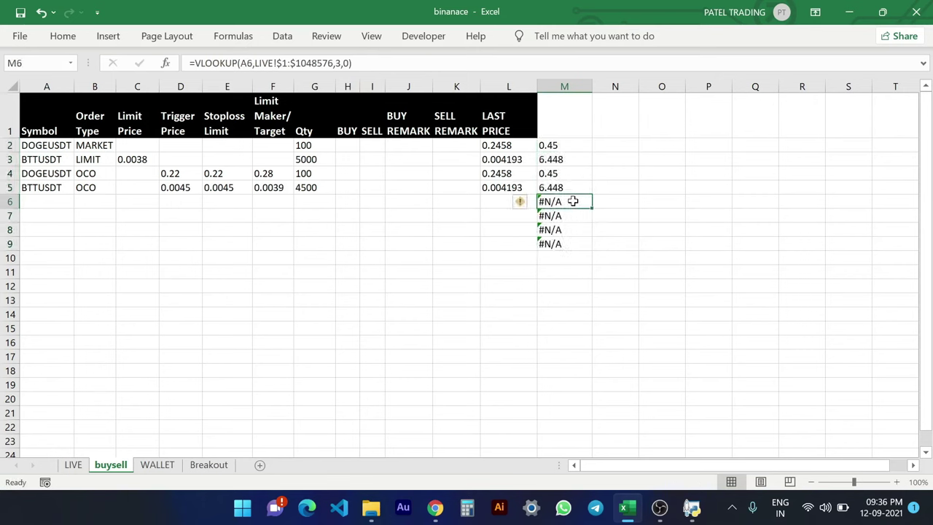
pyautogui.click(54, 200)
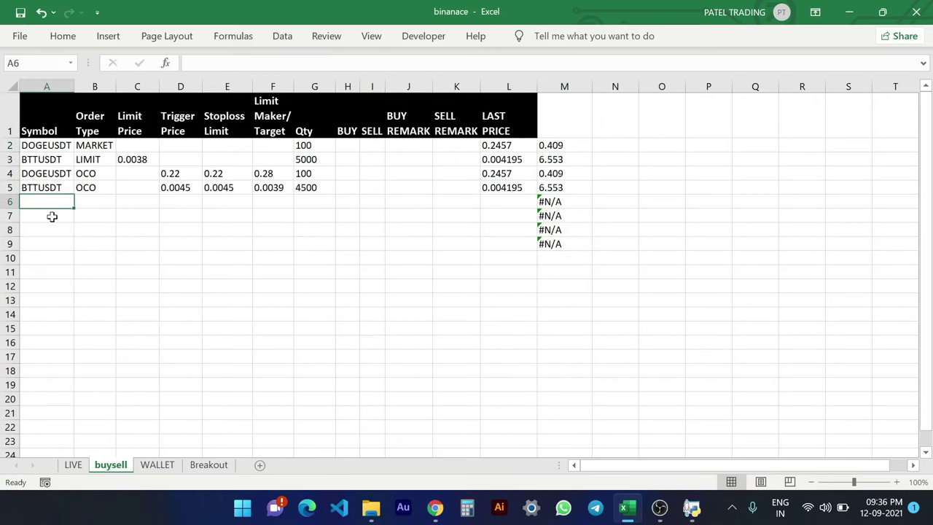
# Enter ETHBTC as the symbol in A6 so its change value appears.
pyautogui.click(54, 188)
pyautogui.click(52, 202)
pyautogui.write('ETHBTC')
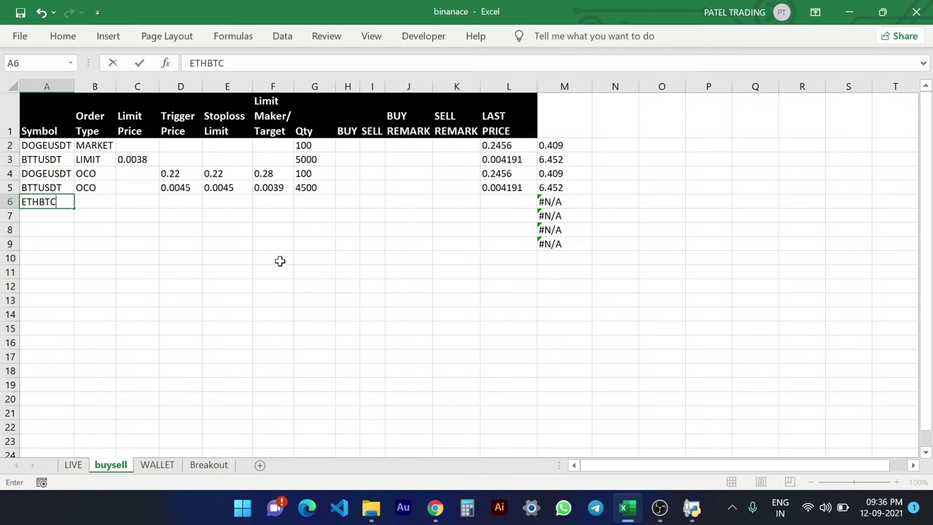
pyautogui.press('Return')
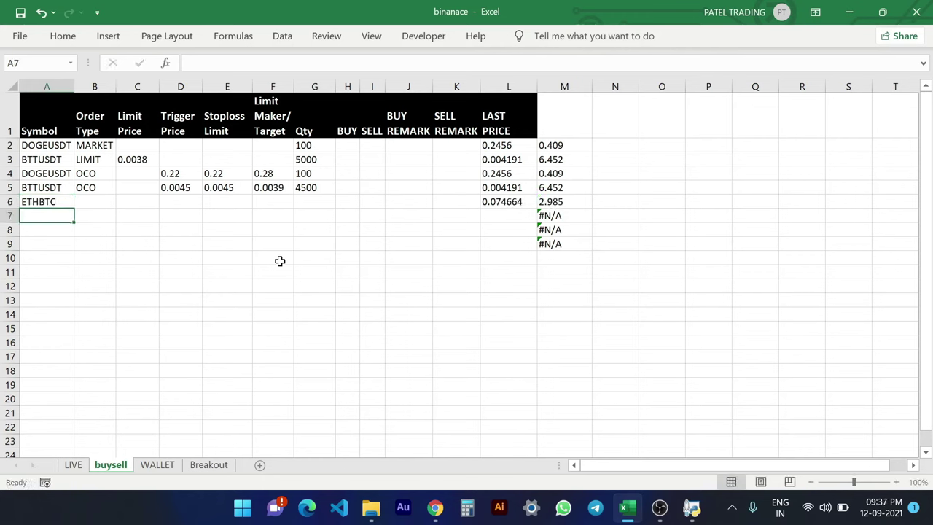
pyautogui.click(570, 204)
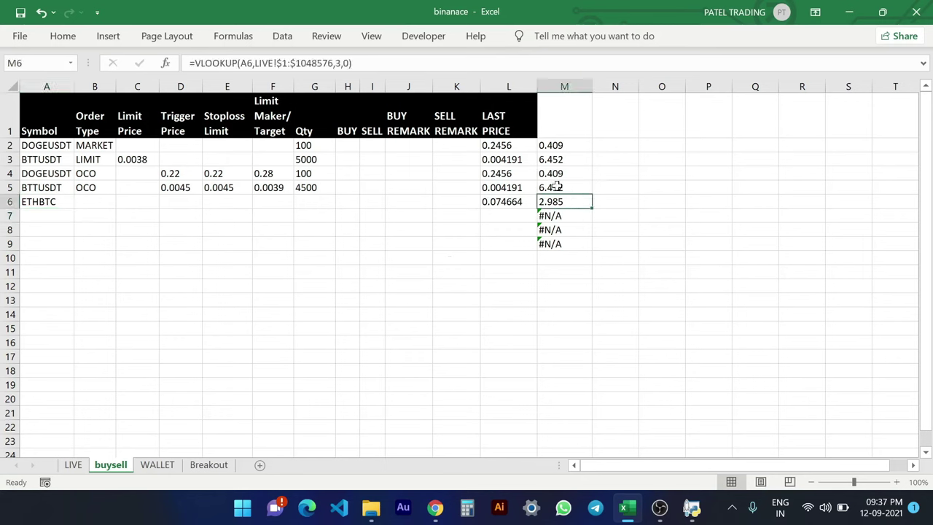
# Label column M with the header %CHANGE in M1.
pyautogui.click(566, 112)
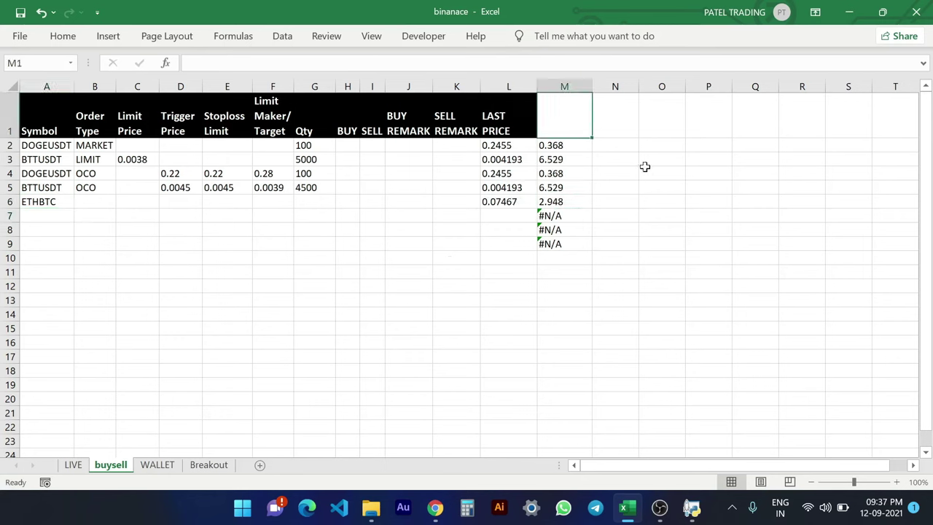
pyautogui.write('%CHANGE')
pyautogui.press('Return')
pyautogui.click(627, 129)
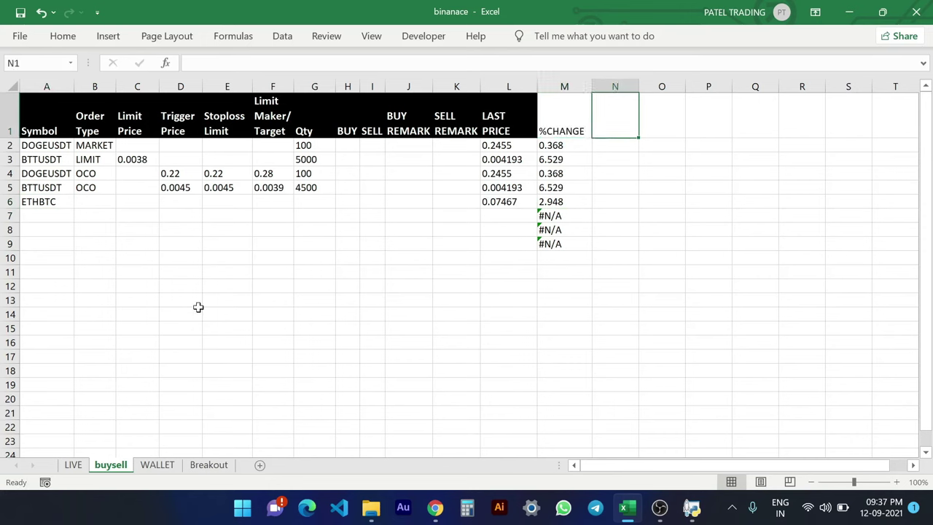
pyautogui.click(659, 125)
pyautogui.click(751, 109)
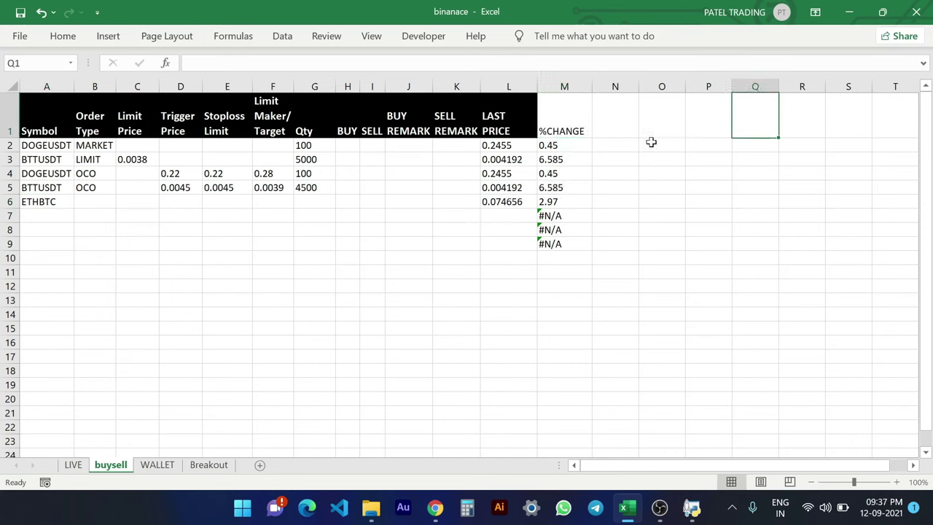
pyautogui.click(604, 145)
pyautogui.click(579, 146)
# Select H2 in the BUY column on DOGEUSDT's row.
pyautogui.click(377, 148)
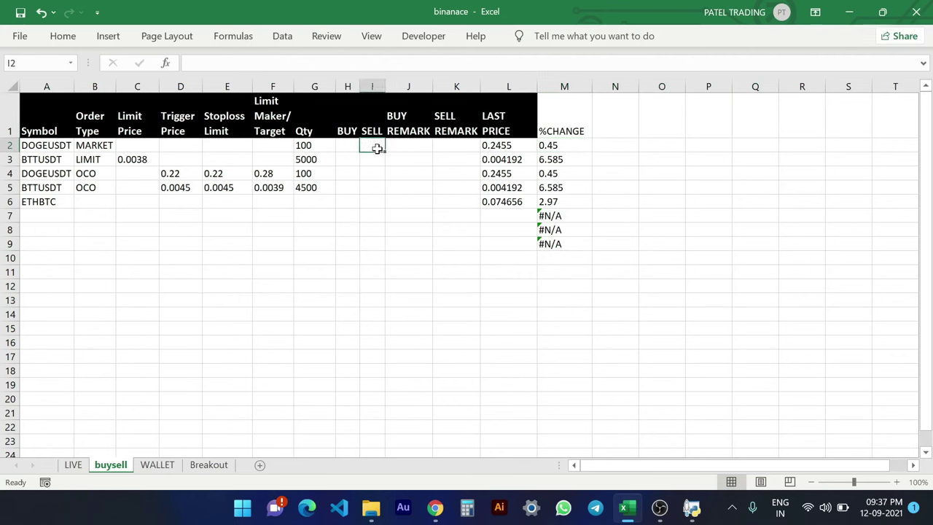
pyautogui.click(348, 148)
pyautogui.click(371, 144)
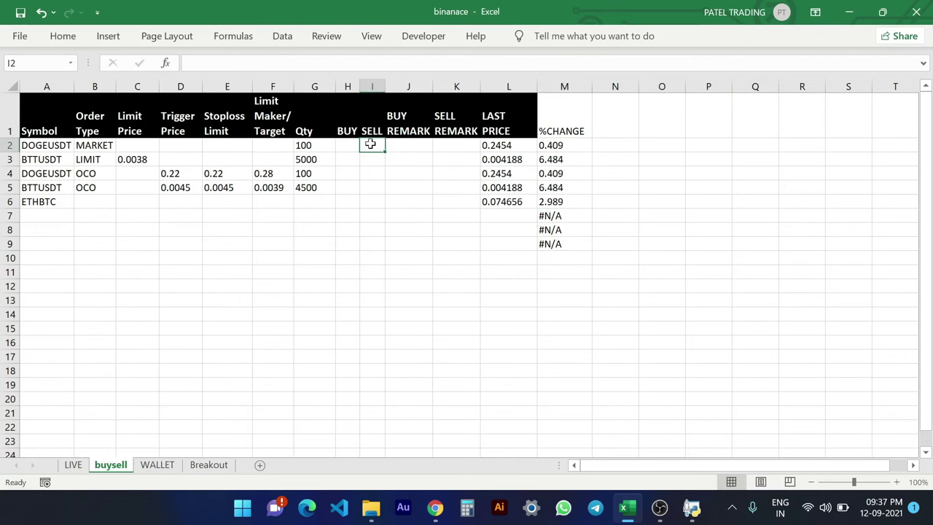
pyautogui.click(340, 156)
pyautogui.click(347, 148)
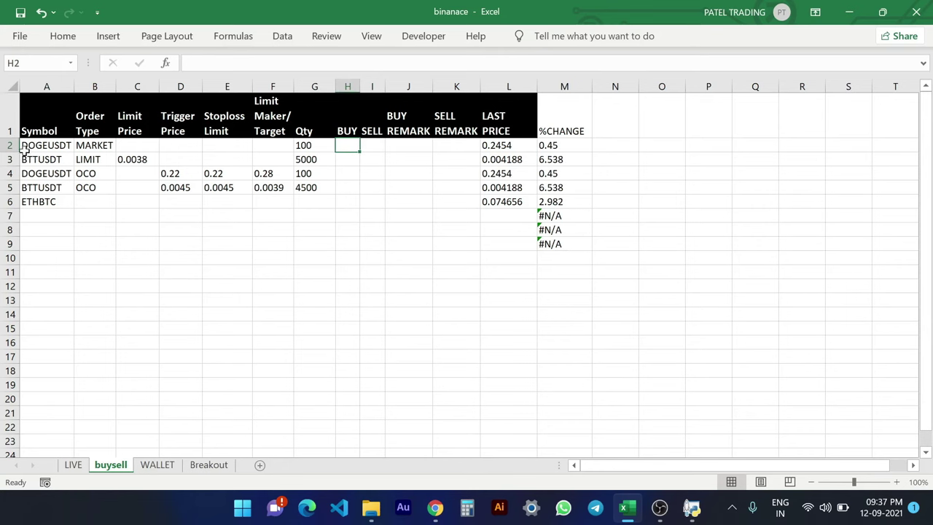
# Zoom the buysell sheet to 130%.
pyautogui.click(897, 482)
pyautogui.click(897, 482)
pyautogui.click(897, 482)
pyautogui.click(729, 166)
pyautogui.click(52, 166)
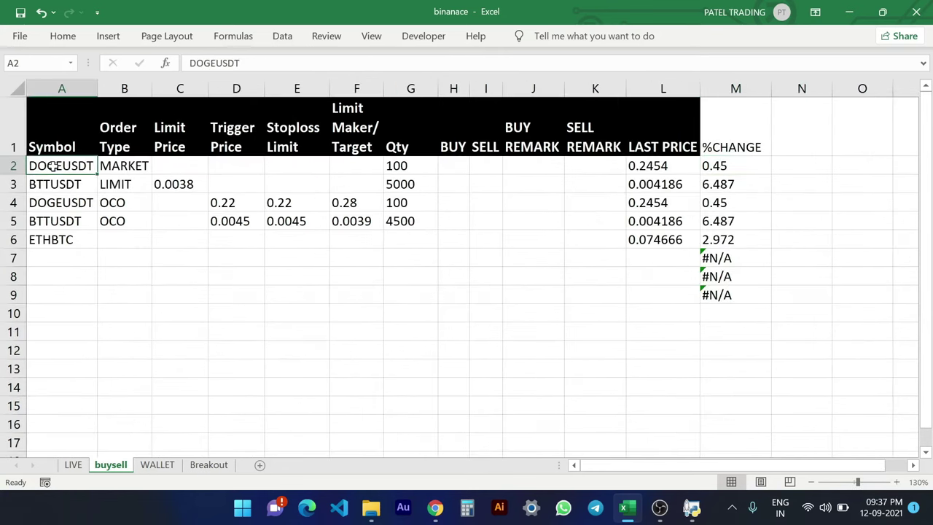
pyautogui.click(737, 167)
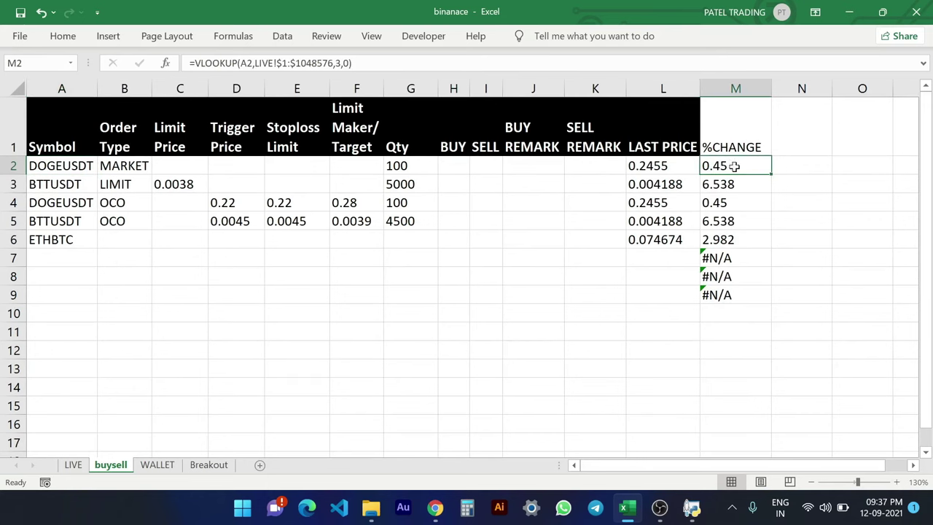
# Type =IF(M2>1,"BUY","" into H2 as DOGEUSDT's BUY signal.
pyautogui.click(456, 168)
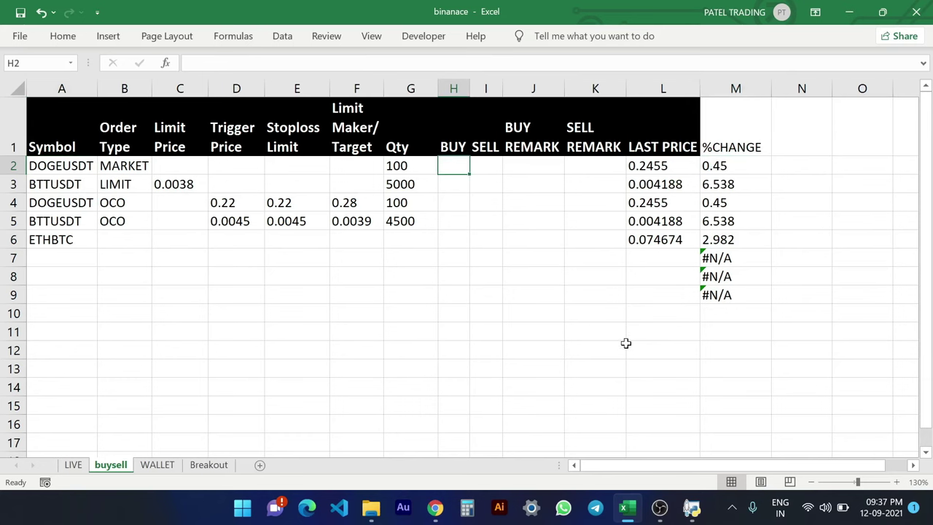
pyautogui.write('=')
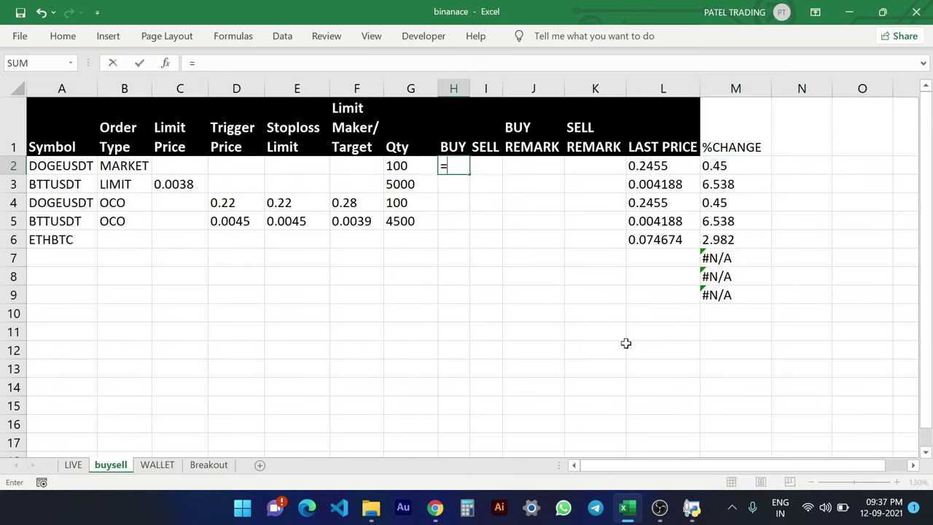
pyautogui.write('IF')
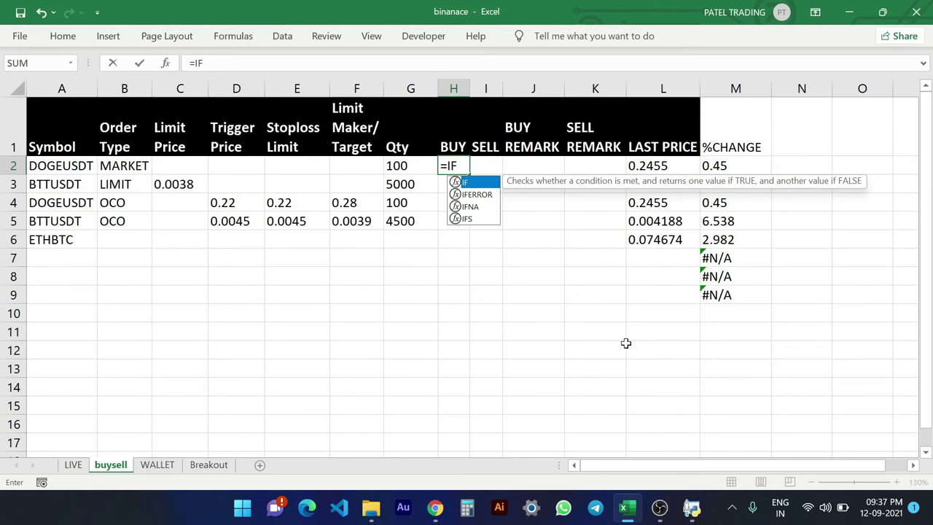
pyautogui.write('(')
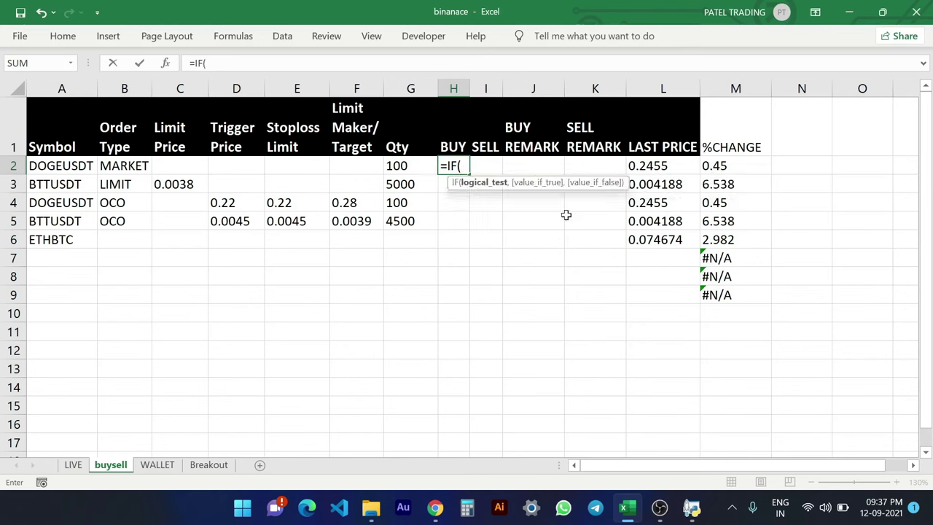
pyautogui.click(726, 165)
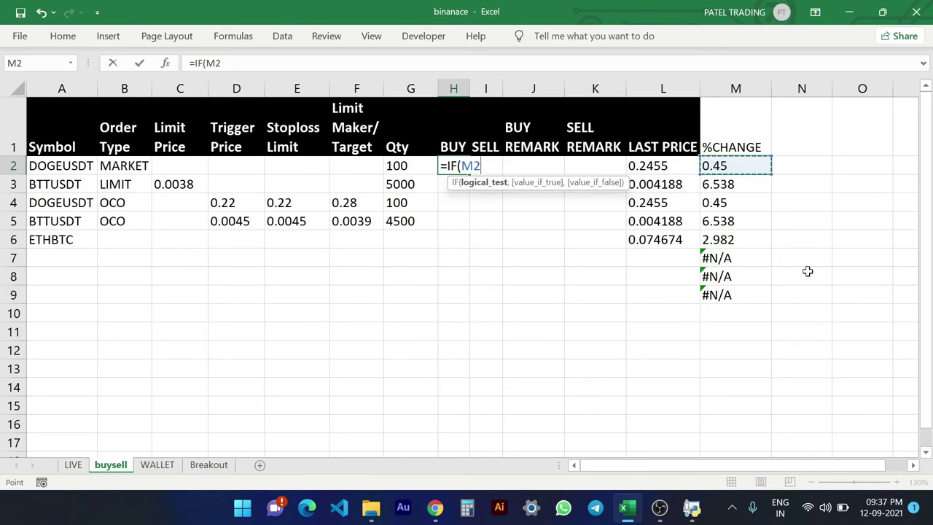
pyautogui.write('>1')
pyautogui.write(',')
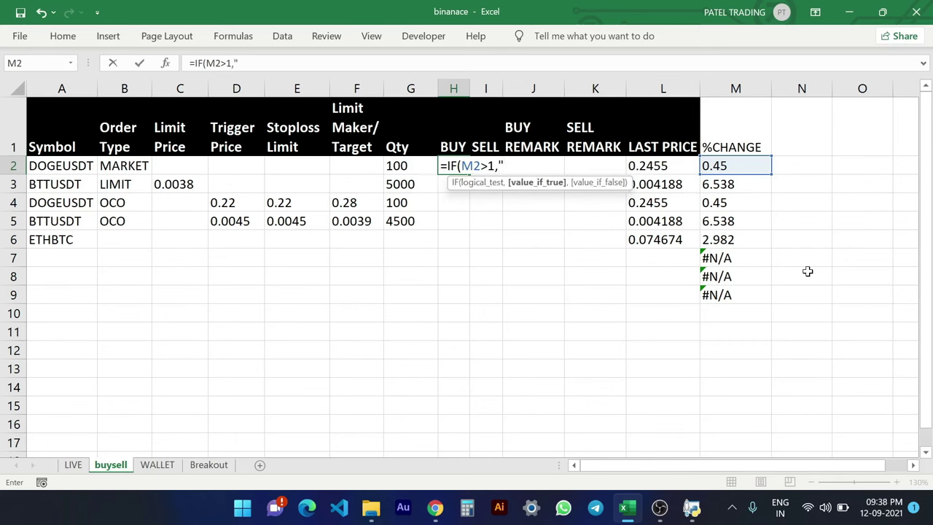
pyautogui.write('BUY"')
pyautogui.write(',')
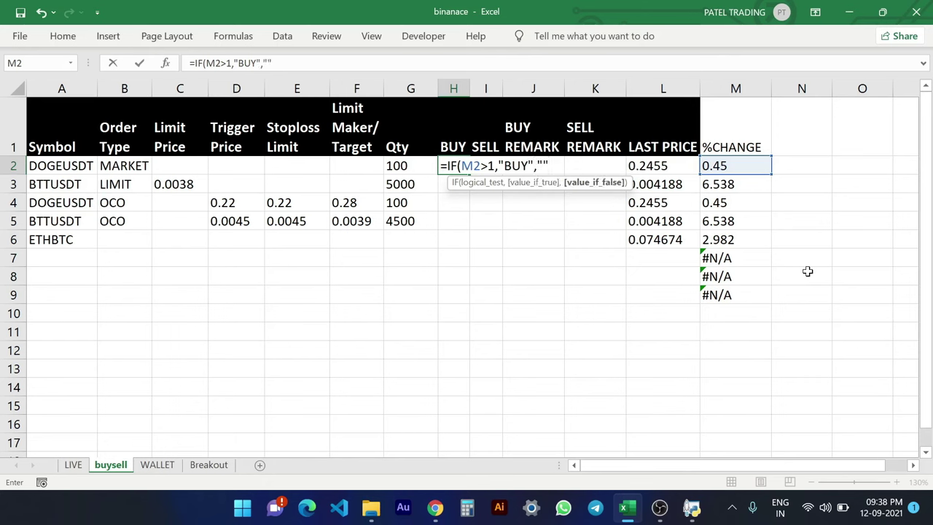
# Commit the IF formula in H2, then change its threshold from 1 to 5.
pyautogui.press('Return')
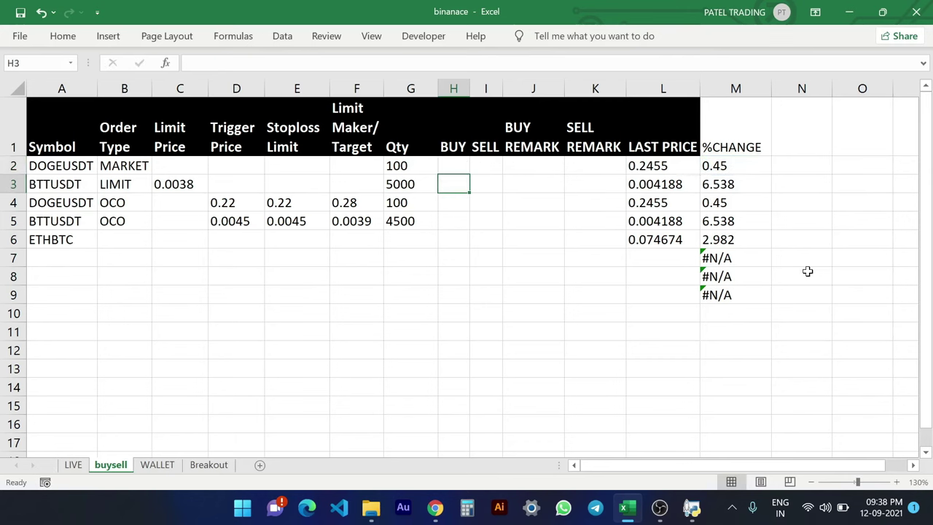
pyautogui.click(450, 166)
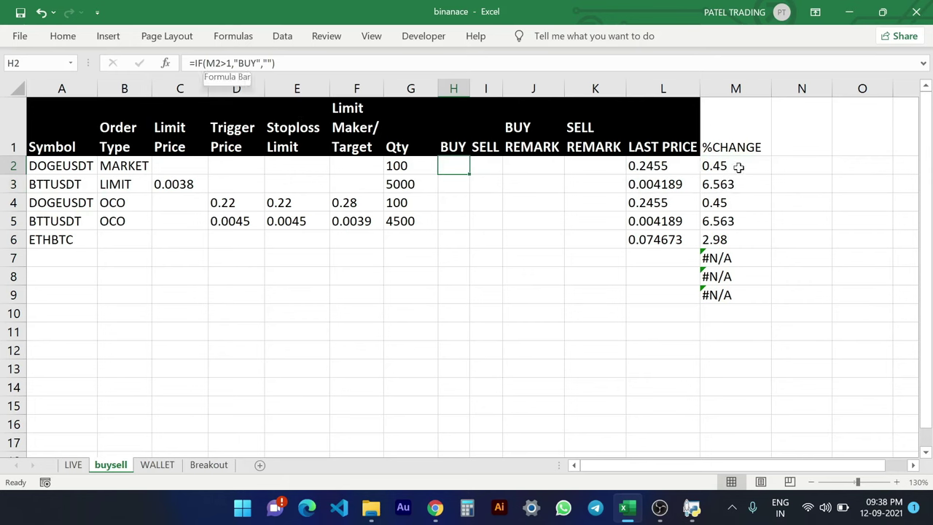
pyautogui.click(230, 64)
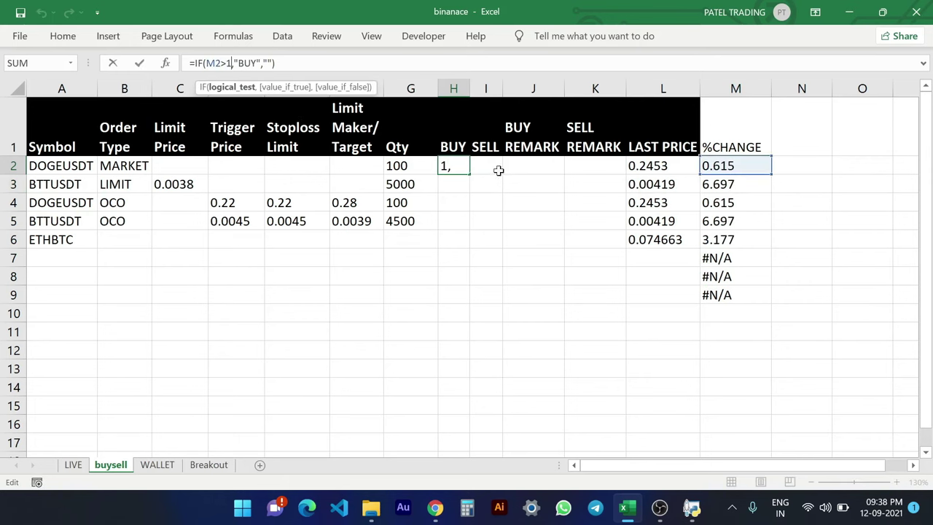
pyautogui.click(449, 173)
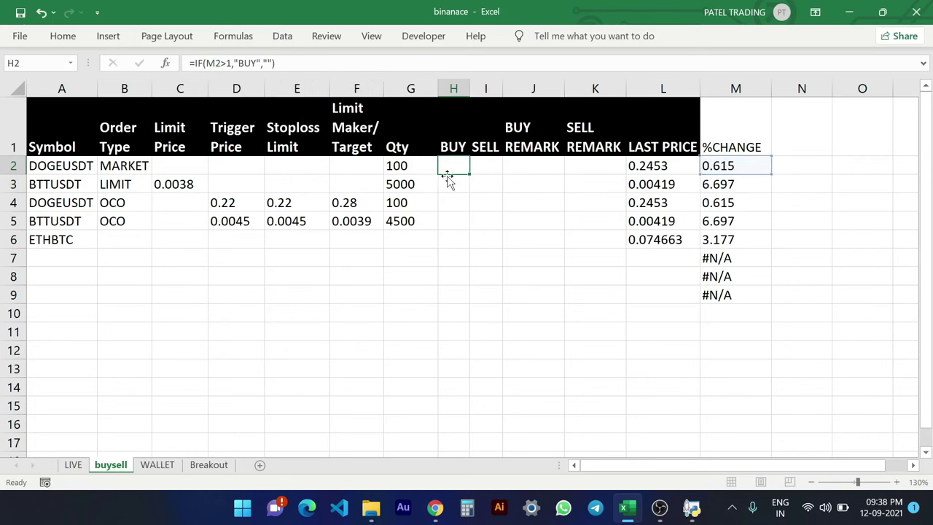
pyautogui.click(231, 64)
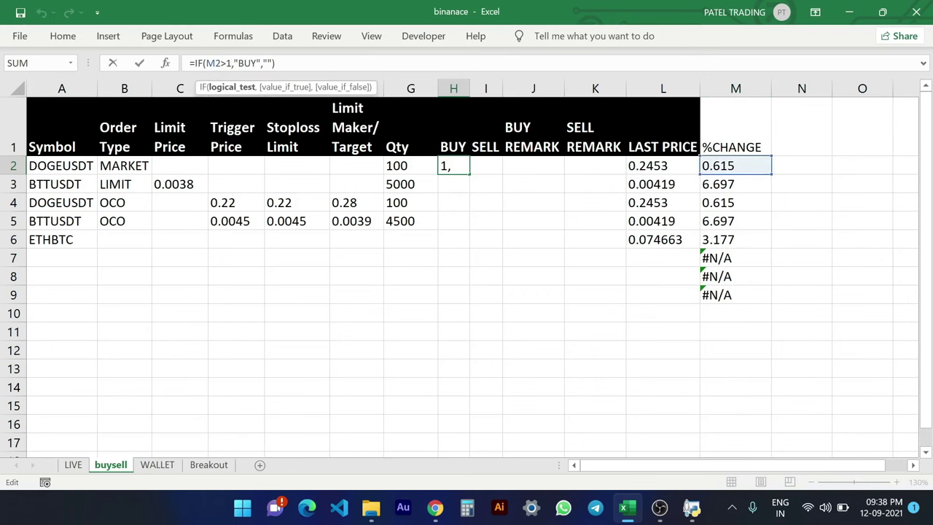
pyautogui.press('BackSpace')
pyautogui.write('5')
pyautogui.click(454, 167)
# Set H2's threshold to 0.5 so DOGEUSDT's 0.78 %CHANGE shows BUY.
pyautogui.click(722, 166)
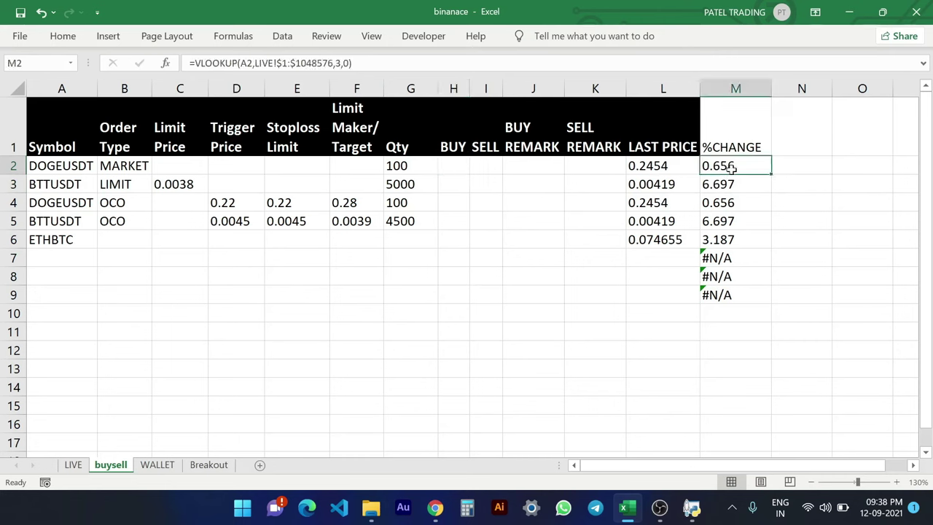
pyautogui.click(459, 164)
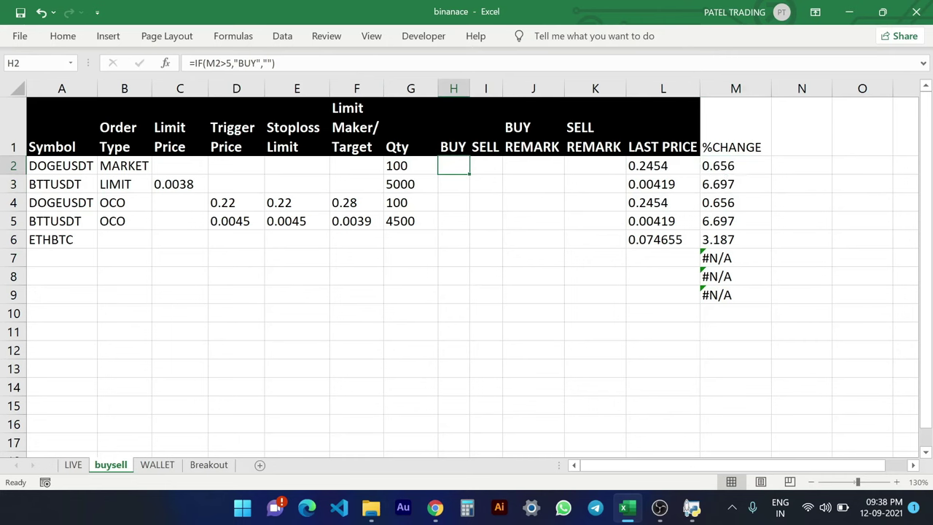
pyautogui.click(225, 63)
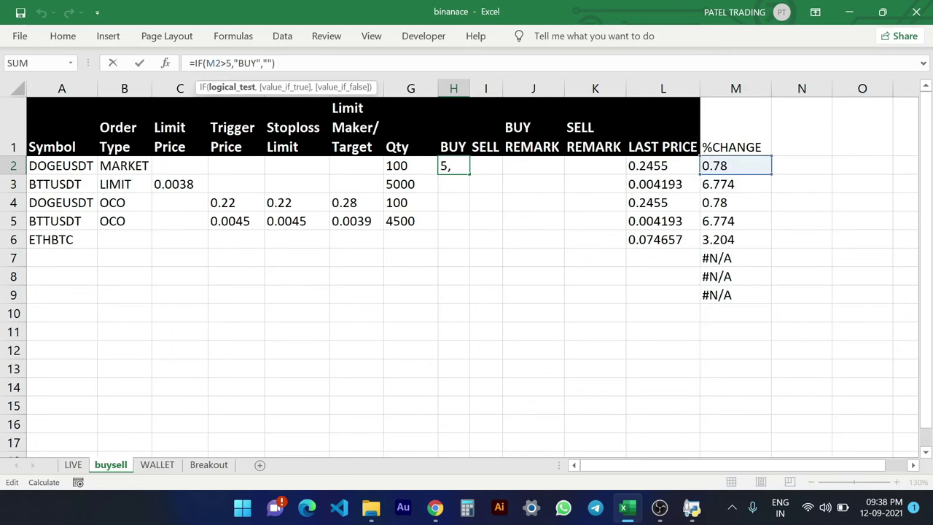
pyautogui.write('0.')
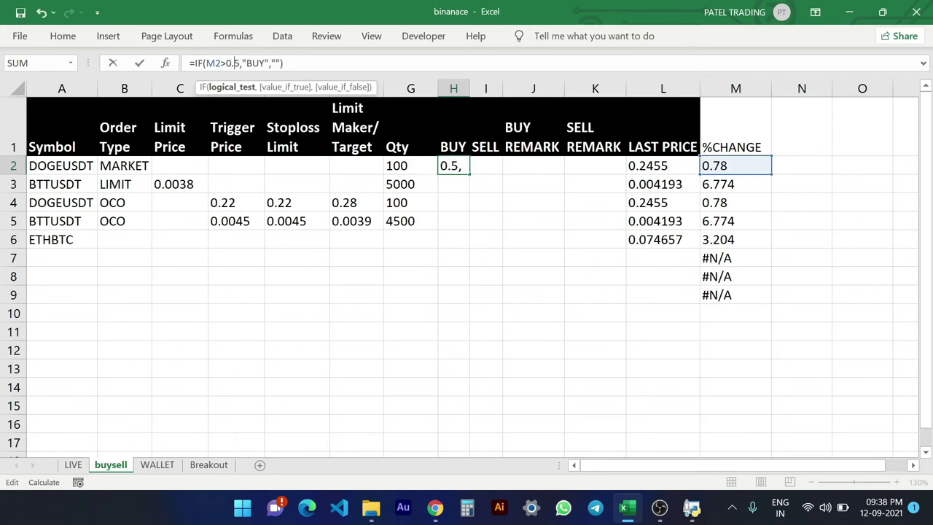
pyautogui.press('Return')
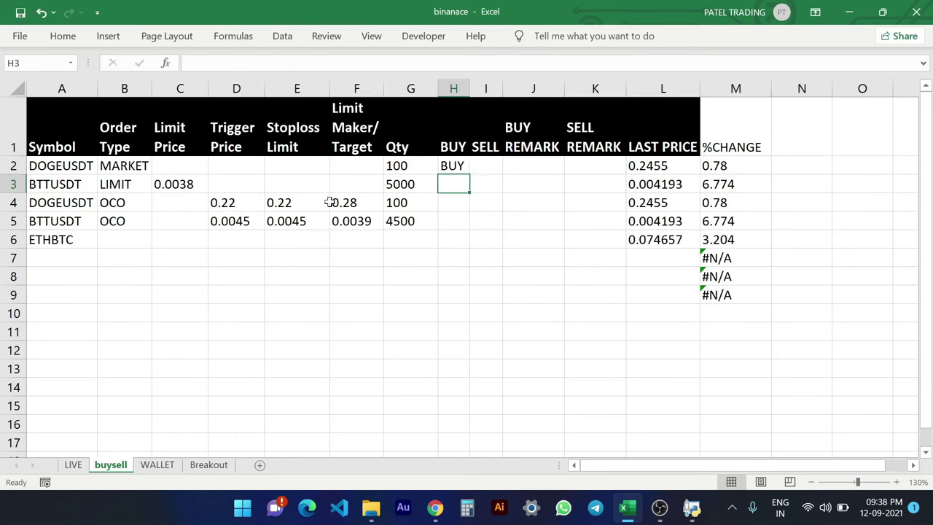
# Check the BUY_done remark in J2 and the DOGE balance of 100 on WALLET.
pyautogui.click(536, 167)
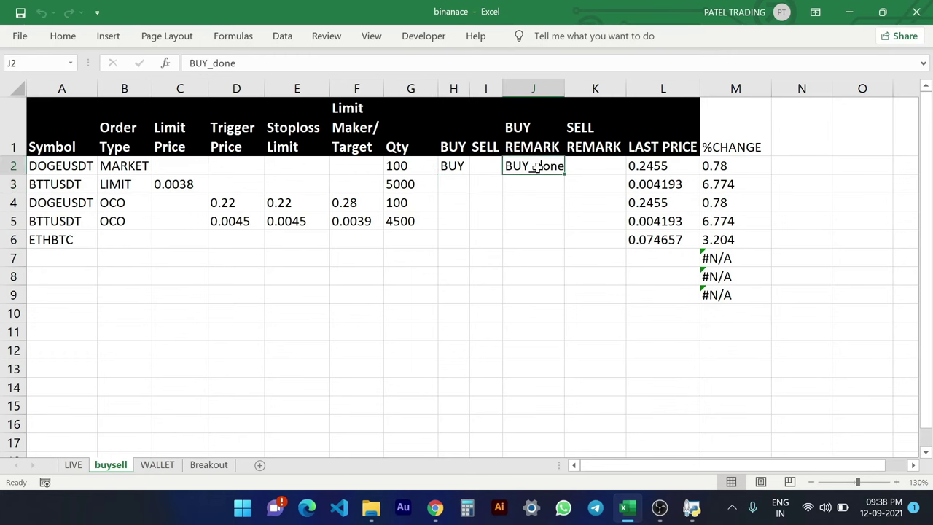
pyautogui.click(159, 465)
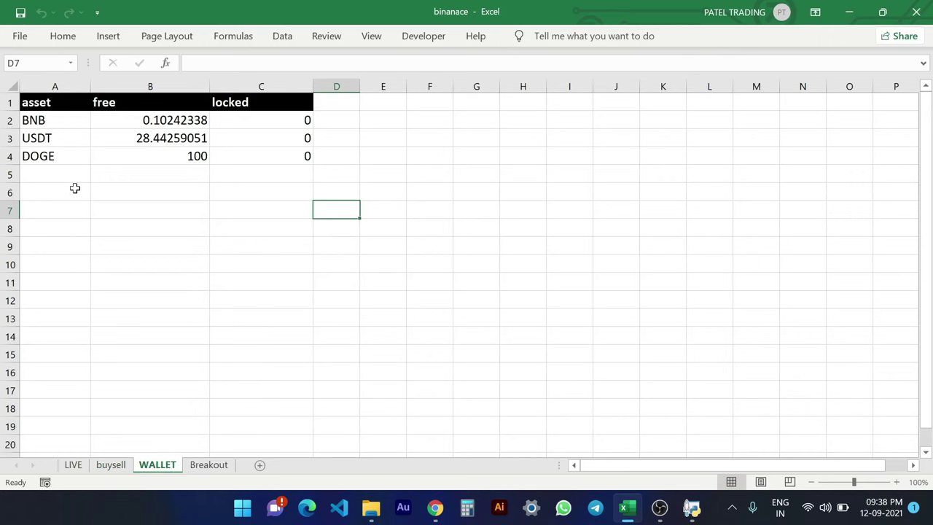
pyautogui.click(172, 158)
pyautogui.click(57, 156)
pyautogui.click(167, 157)
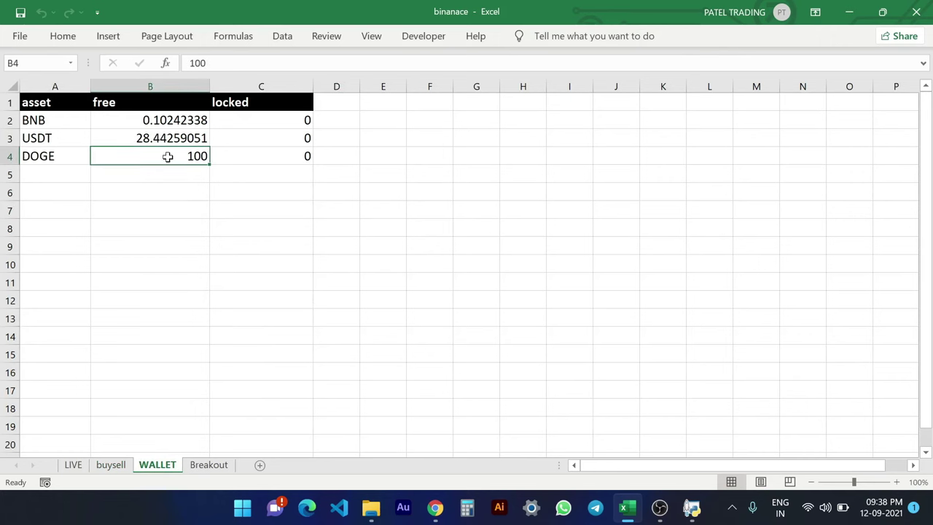
pyautogui.click(119, 465)
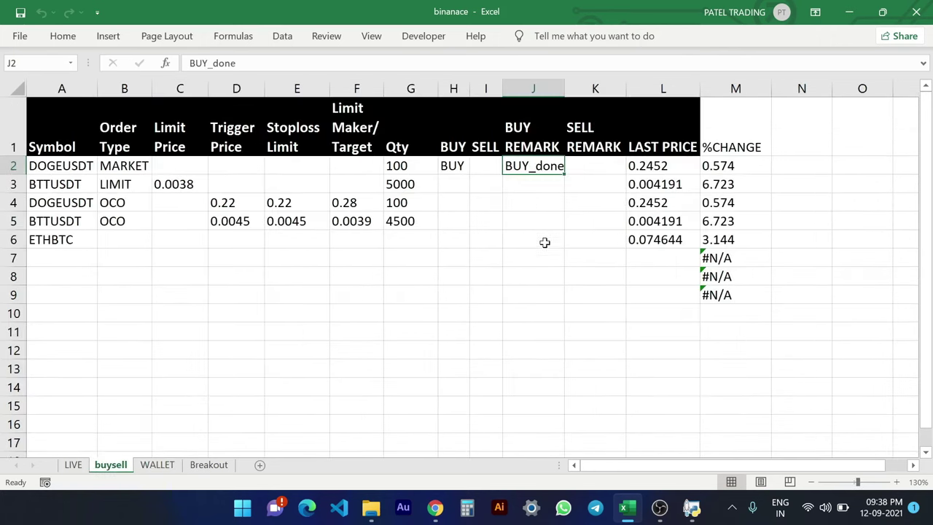
# Inspect the LAST PRICE formula in L2 and the %CHANGE VLOOKUP in M2.
pyautogui.click(781, 164)
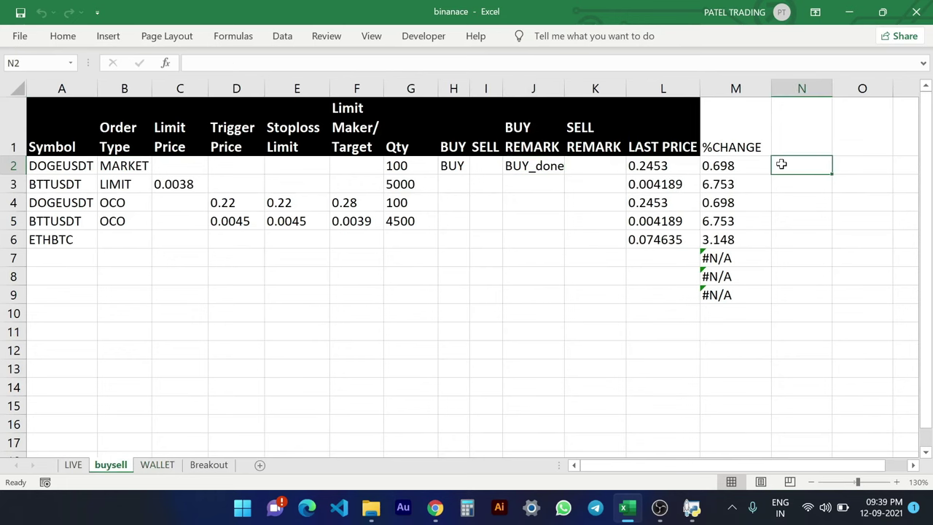
pyautogui.click(830, 128)
pyautogui.click(665, 168)
pyautogui.click(718, 164)
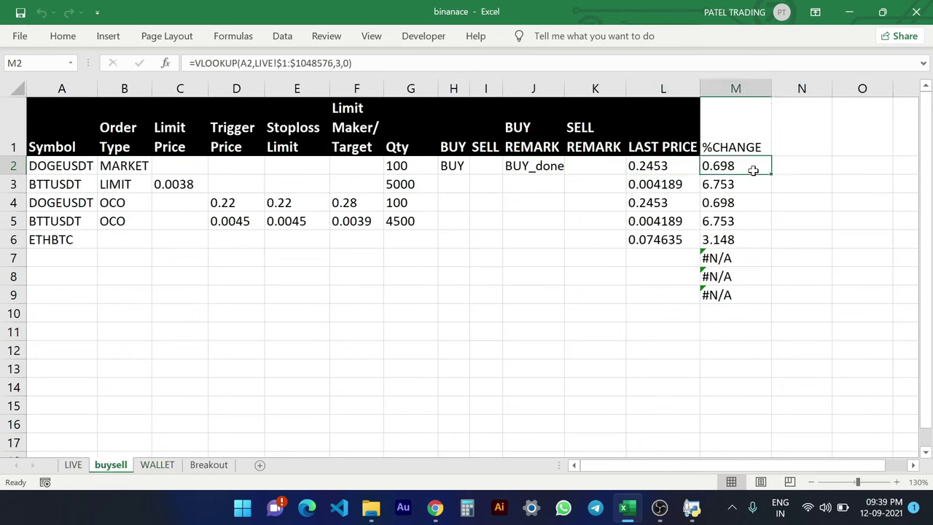
pyautogui.click(73, 465)
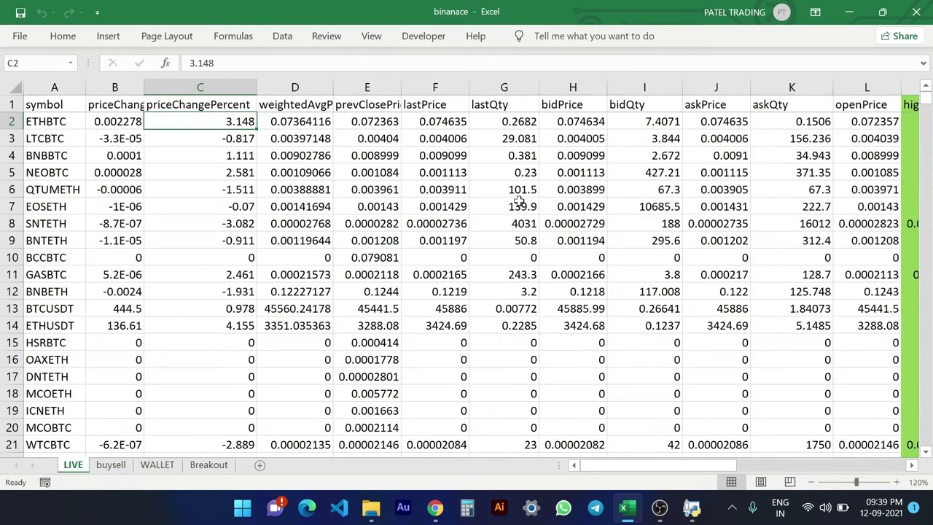
# Review LIVE's askPrice, askQty, openPrice, weightedAvgPrice and prevClosePrice columns, then return to buysell.
pyautogui.click(727, 107)
pyautogui.click(777, 109)
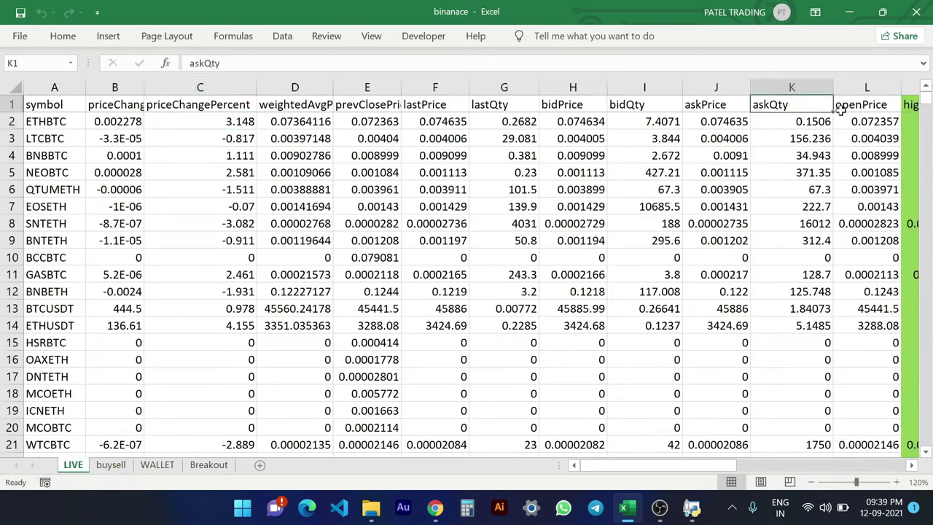
pyautogui.click(846, 109)
pyautogui.click(307, 108)
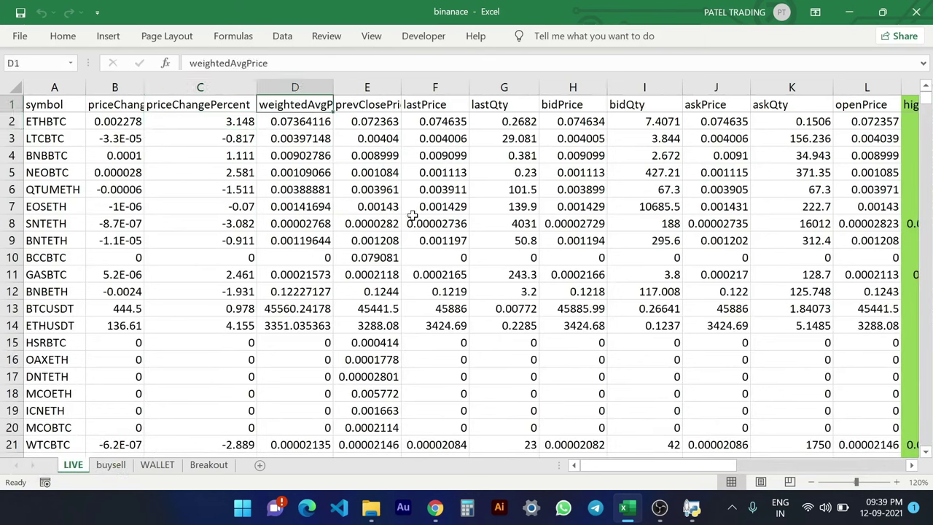
pyautogui.click(380, 98)
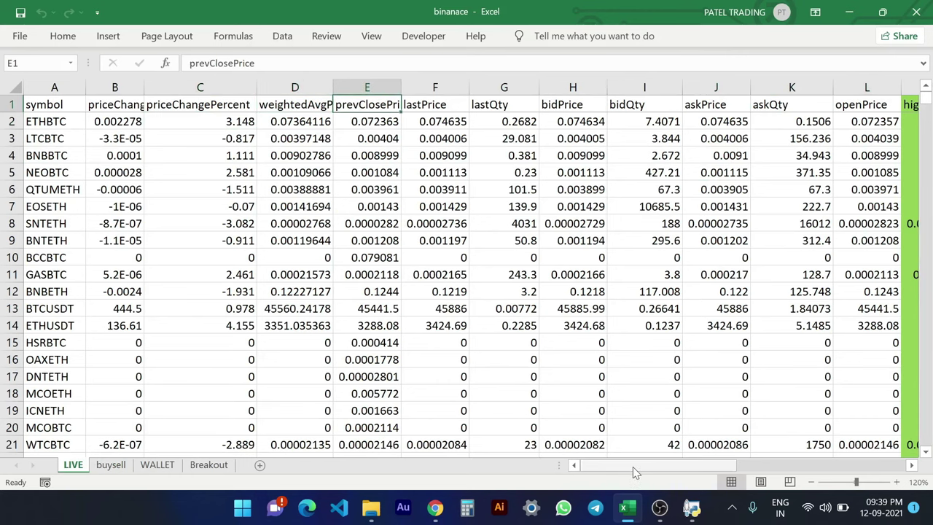
pyautogui.moveTo(633, 466); pyautogui.dragTo(737, 474)
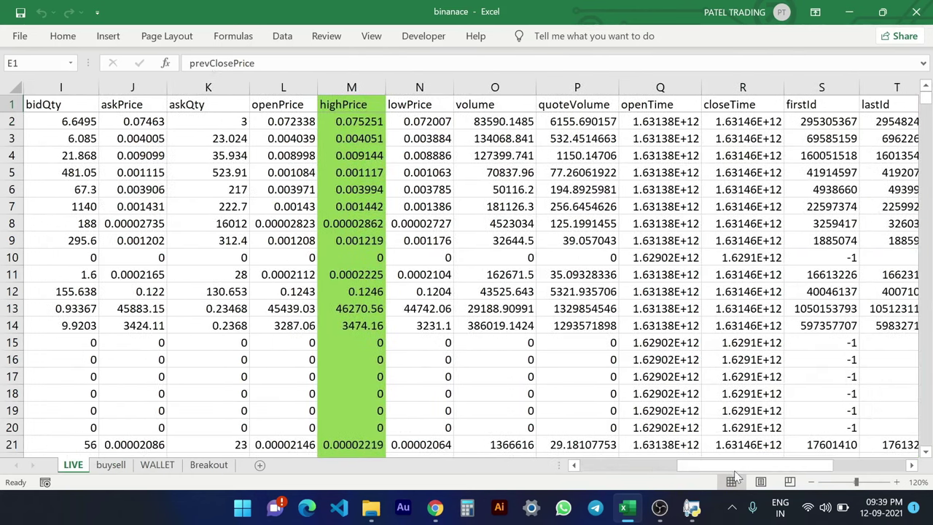
pyautogui.click(111, 466)
pyautogui.click(806, 140)
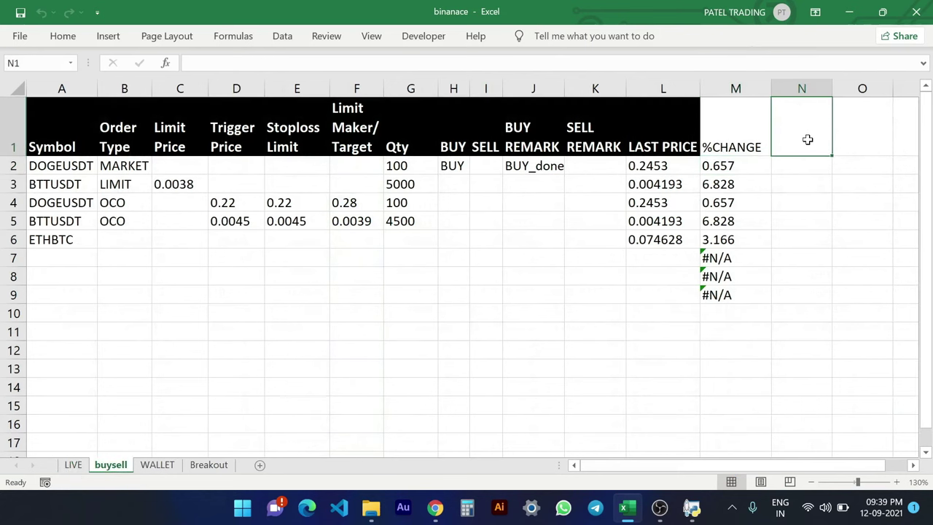
pyautogui.click(738, 88)
pyautogui.click(666, 86)
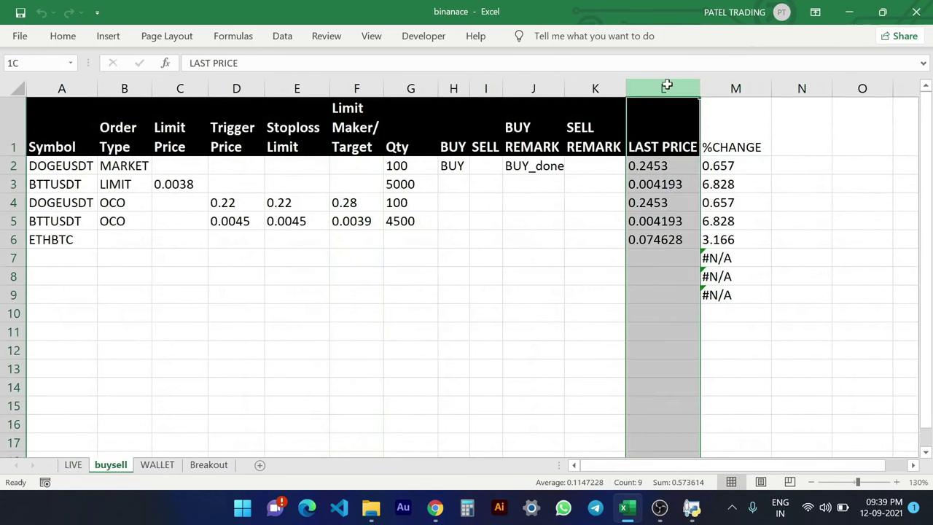
pyautogui.moveTo(667, 86); pyautogui.dragTo(48, 88)
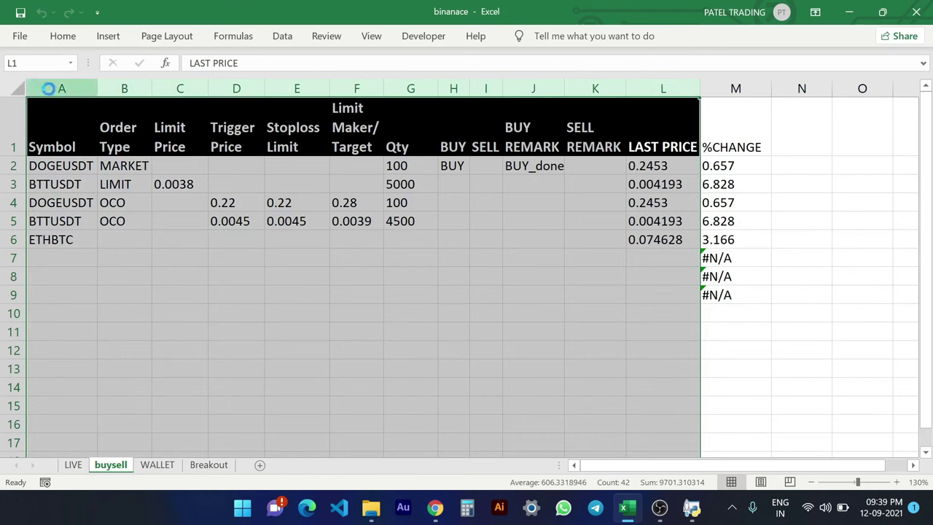
pyautogui.click(490, 89)
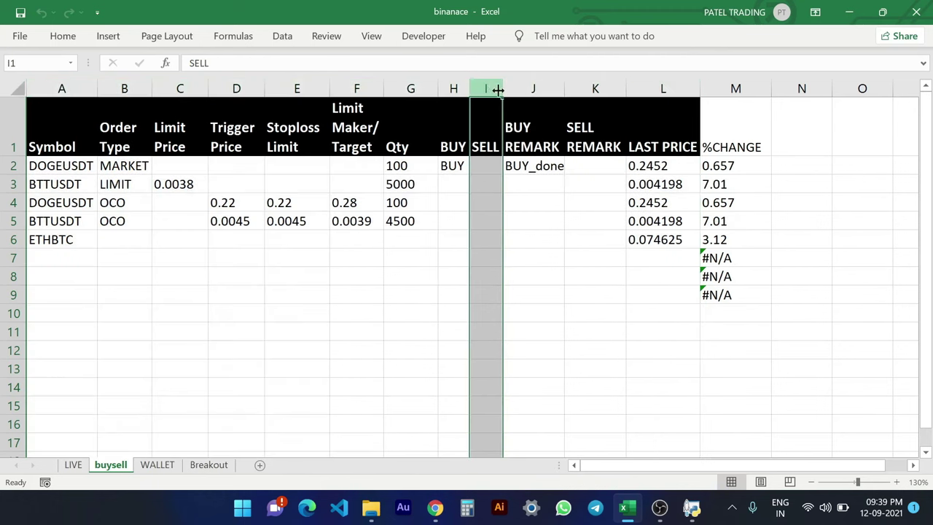
pyautogui.click(783, 184)
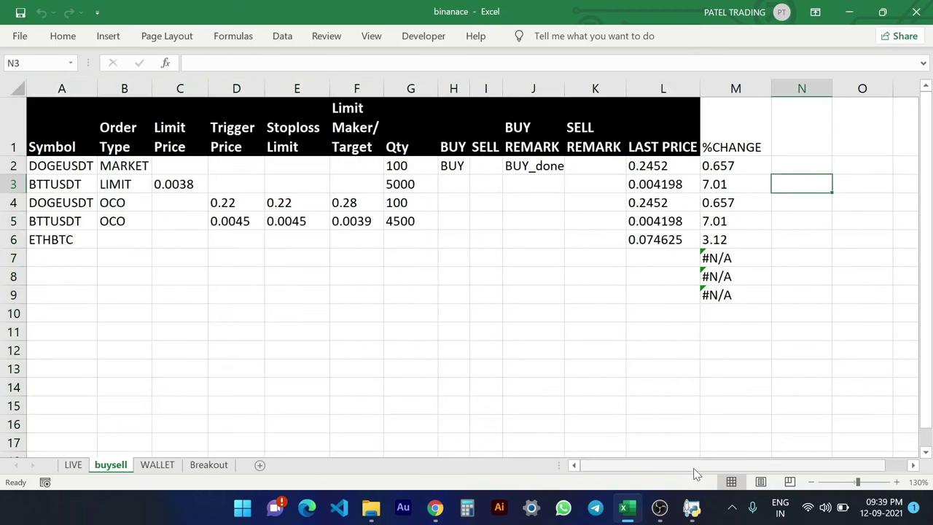
pyautogui.moveTo(697, 474); pyautogui.dragTo(722, 474)
pyautogui.click(802, 294)
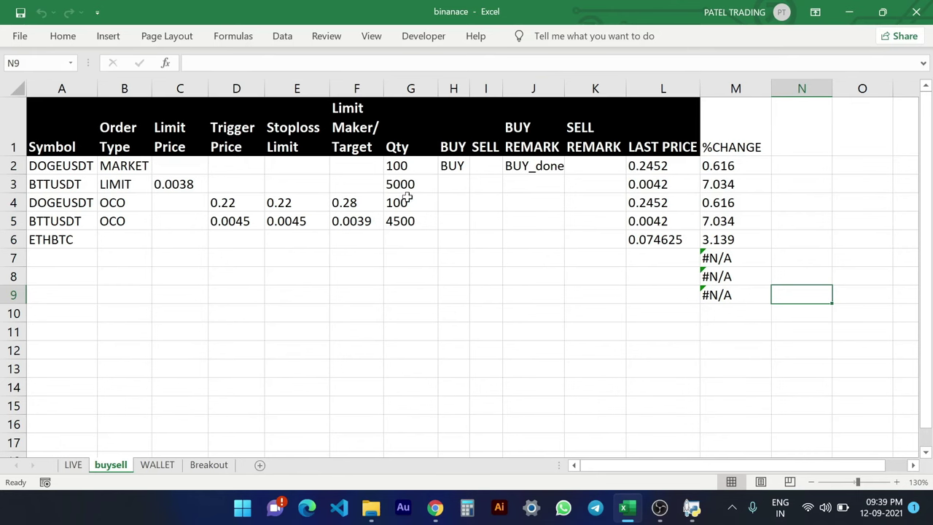
pyautogui.click(787, 202)
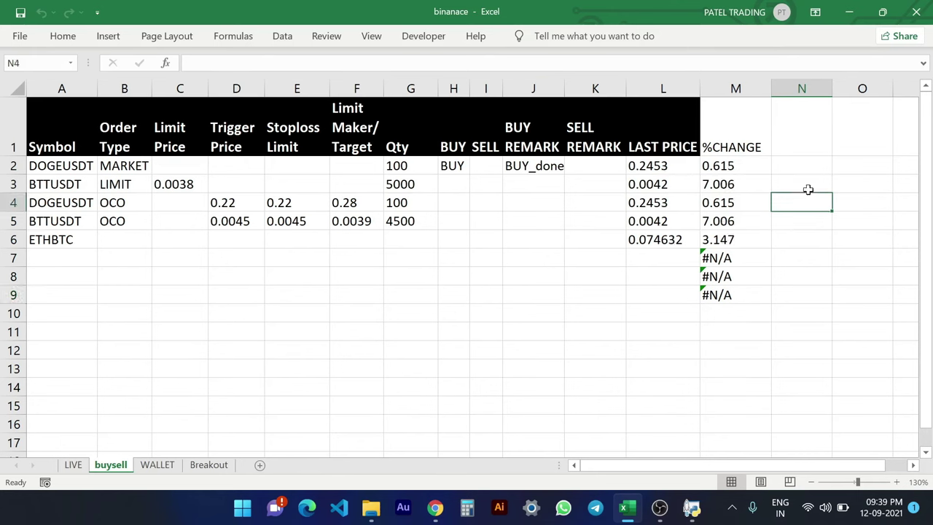
pyautogui.click(736, 139)
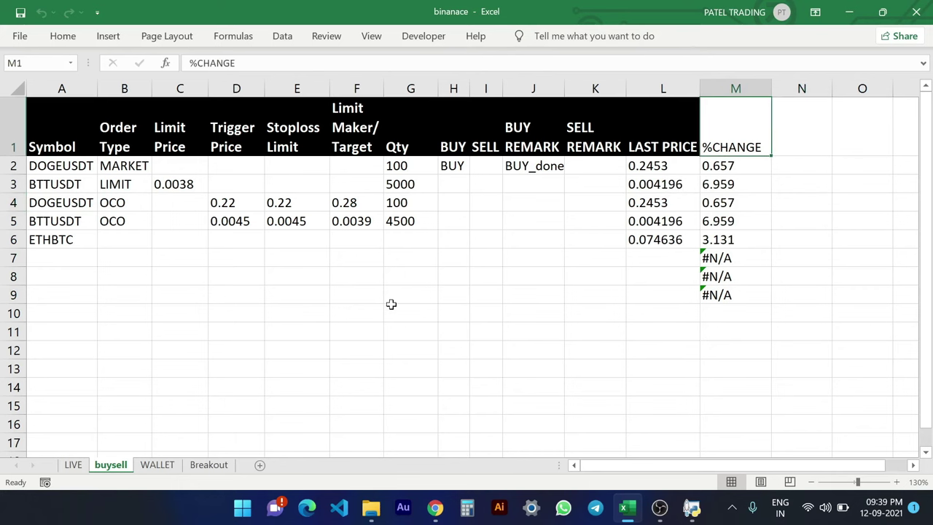